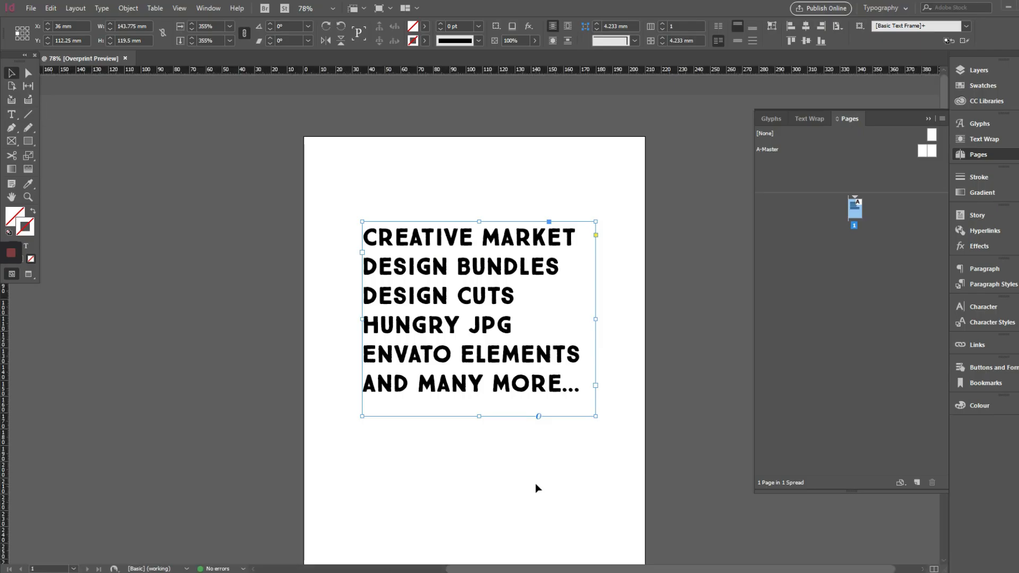
- Add a second blank page to the document after the page listing the design marketplaces
click(532, 545)
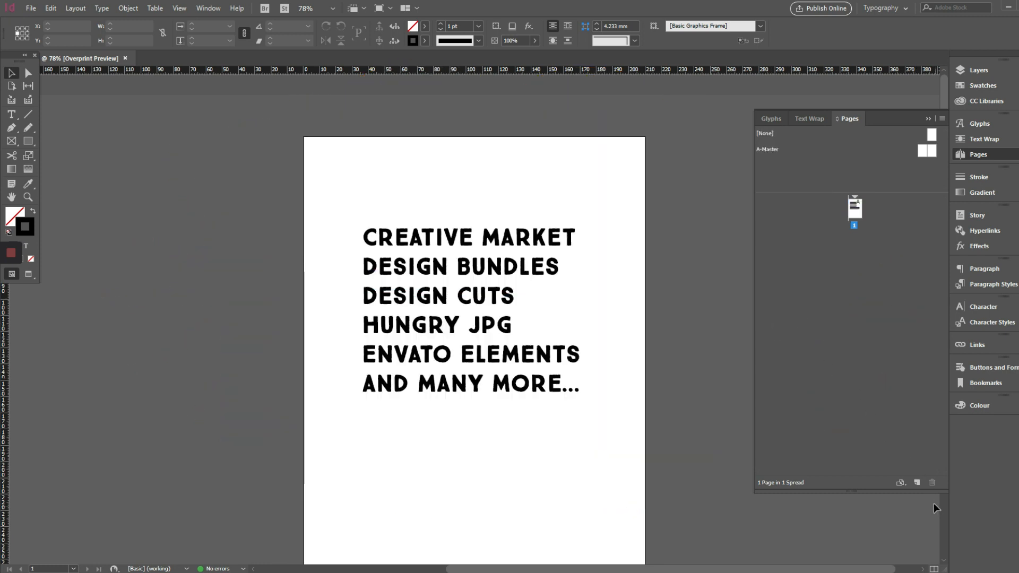
click(916, 482)
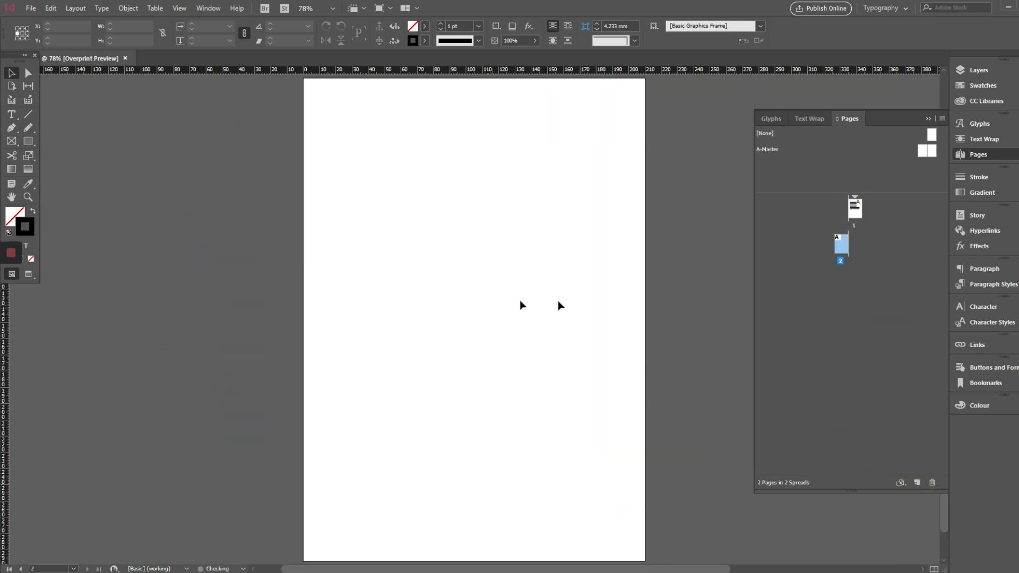
scroll(531, 242, down, 1)
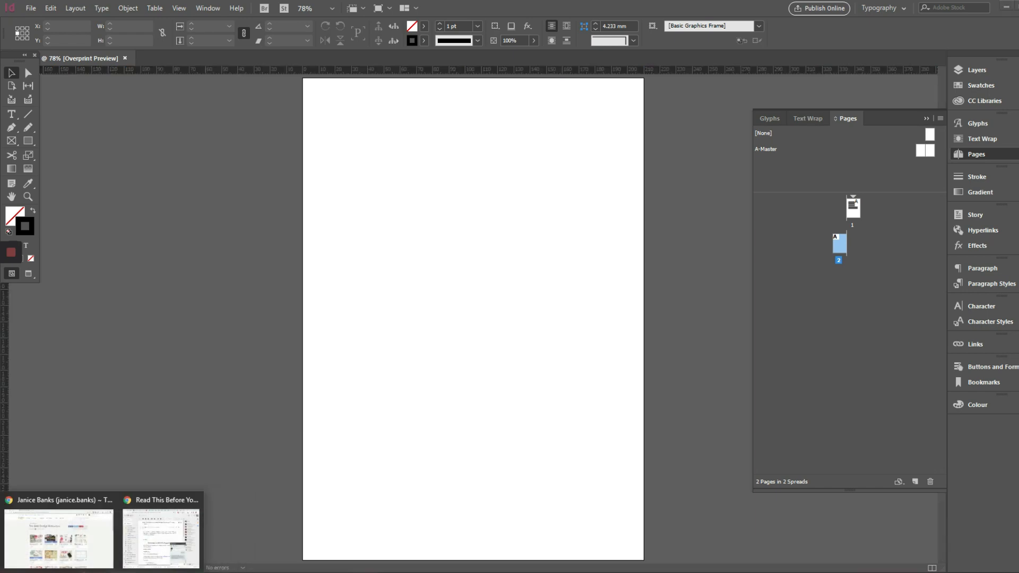
- Switch to Chrome and show The Best Design Resources collection on Creative Market
click(82, 551)
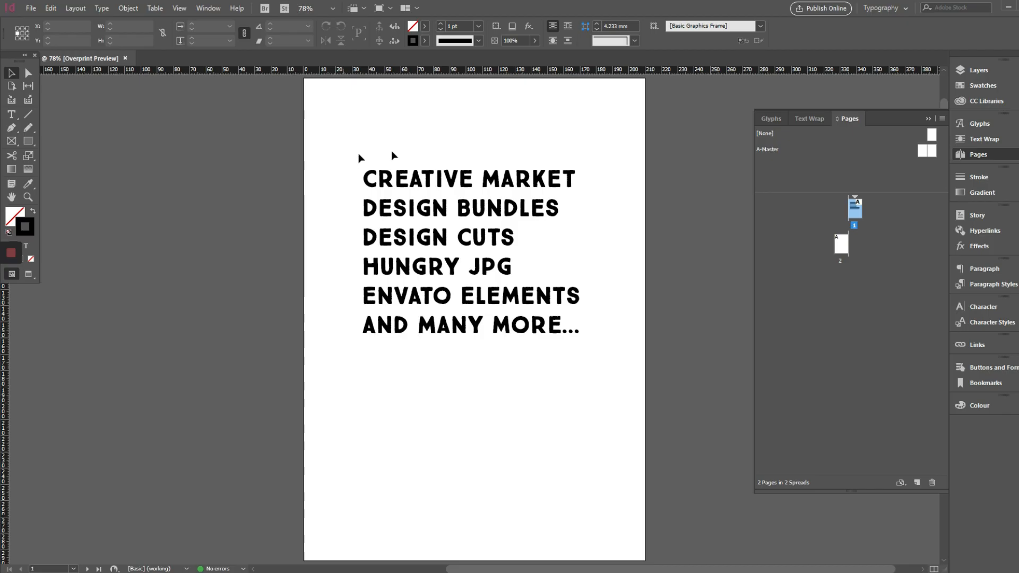
click(464, 353)
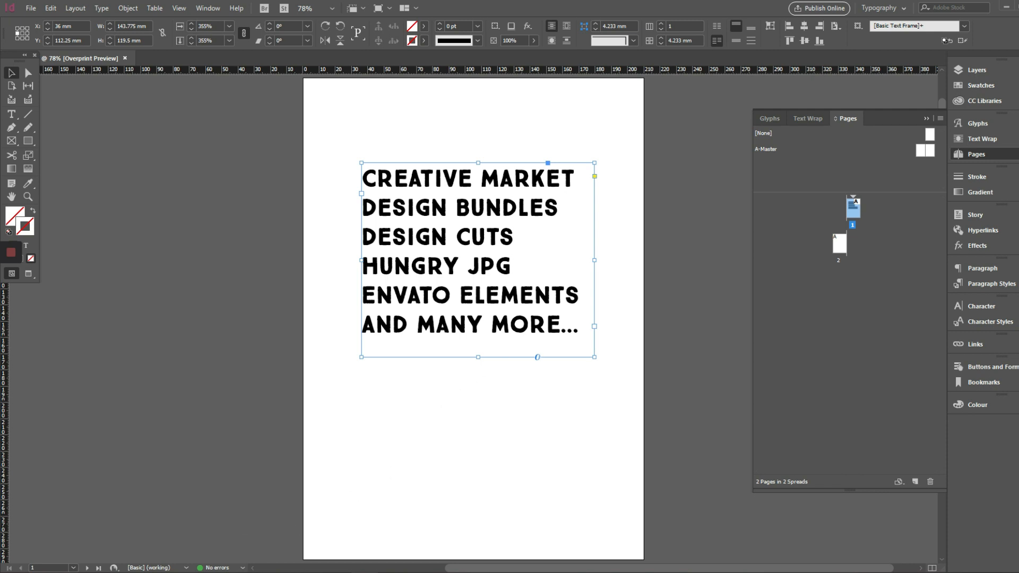
mouse_move(136, 561)
click(83, 544)
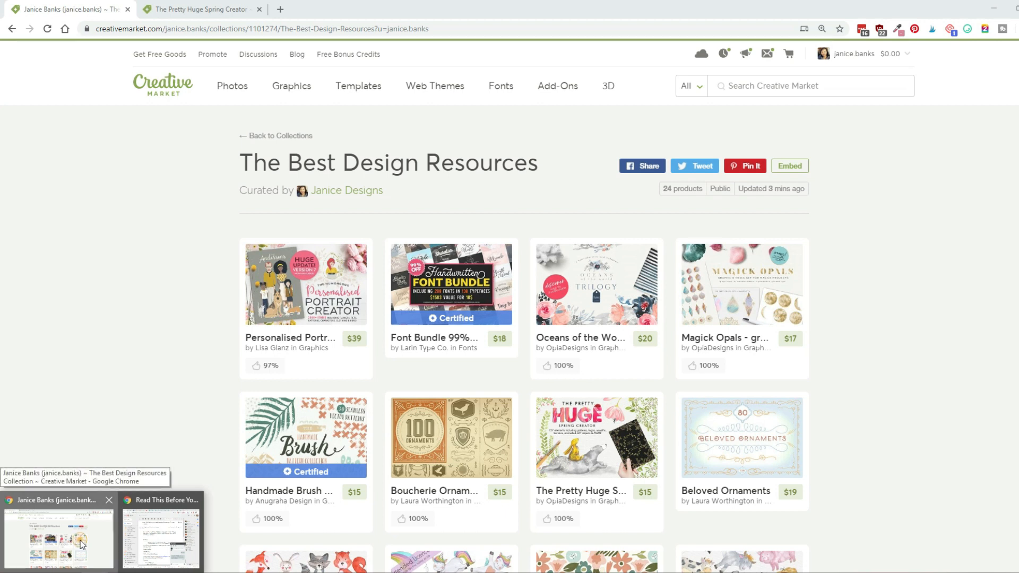
click(82, 544)
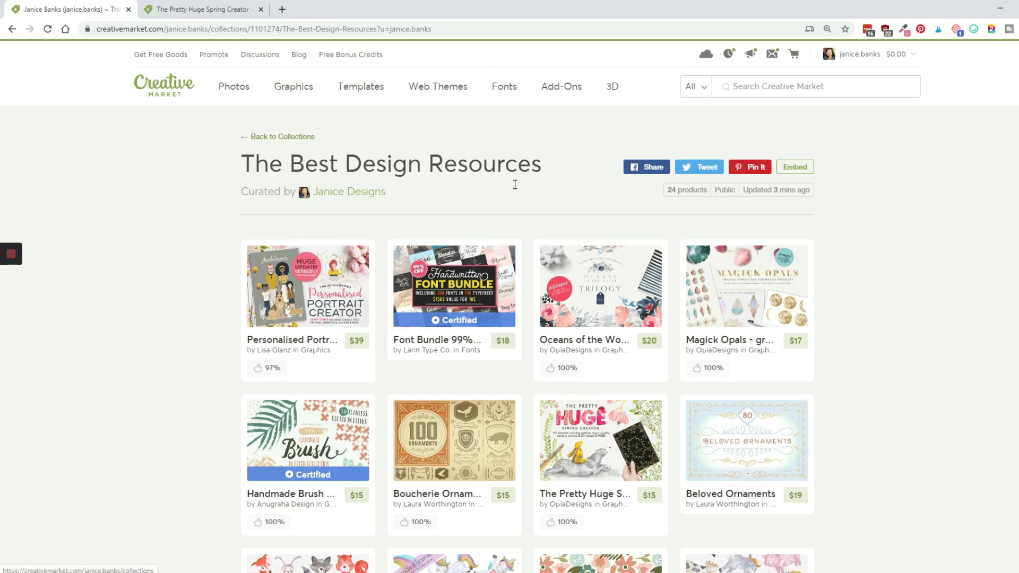
- Show the purchased product page for The Pretty Huge Spring Creator and look over its preview and file details
click(223, 11)
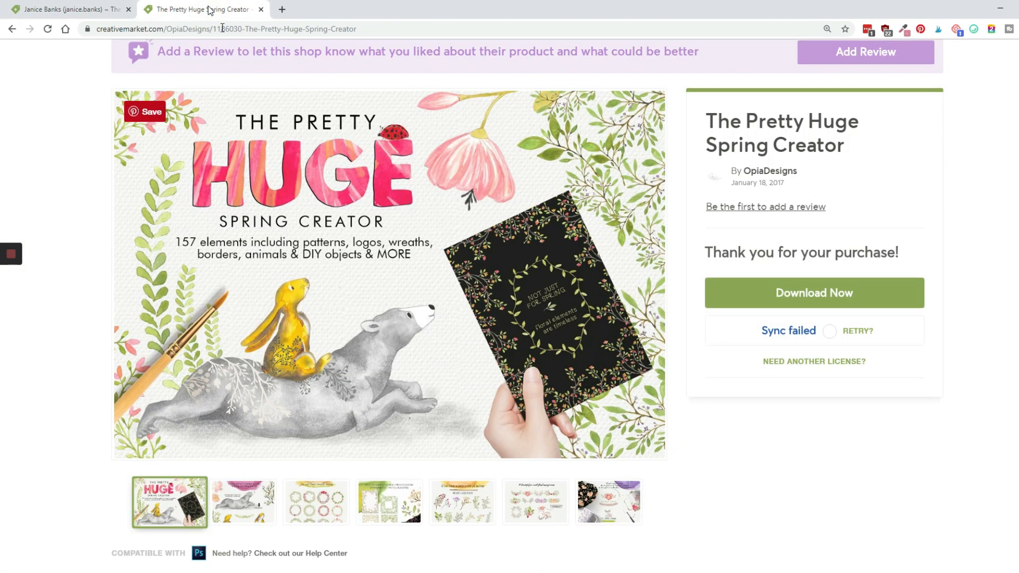
scroll(584, 340, up, 2)
scroll(595, 406, down, 3)
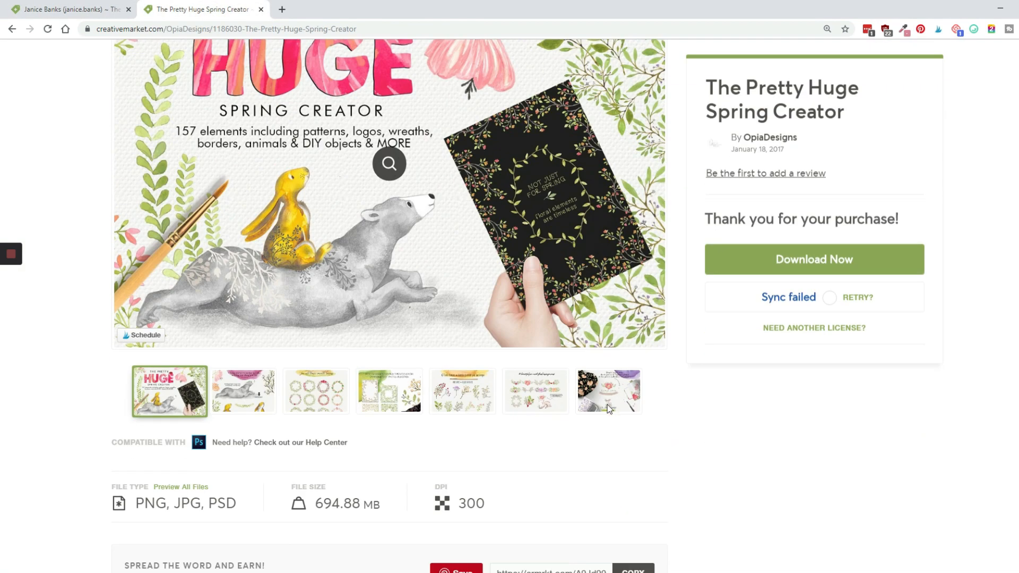
scroll(462, 355, up, 2)
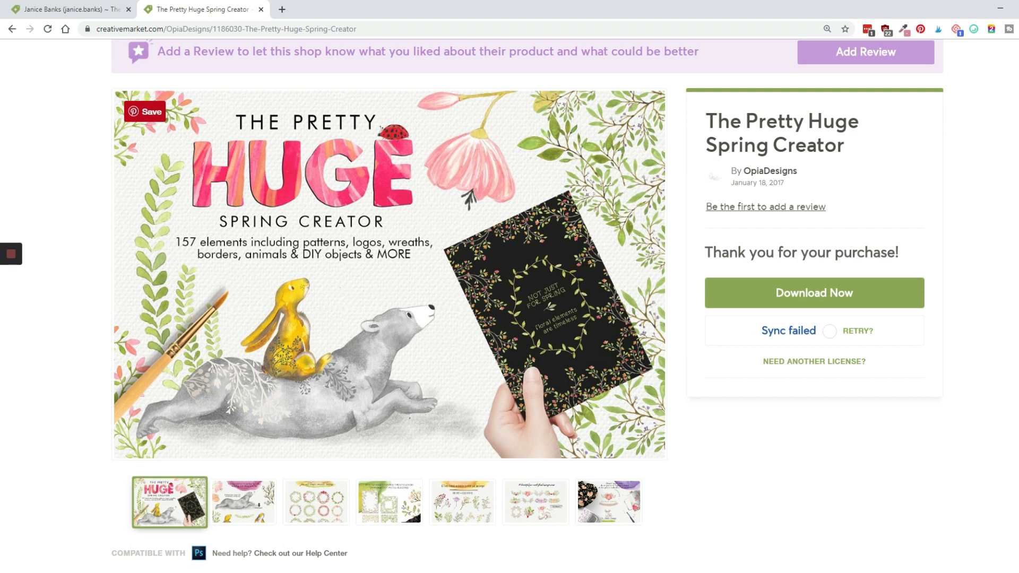
- Switch to the Cute Illustrations folder in File Explorer and view the 7-Zip extraction options for The-Pretty-Huge-Spring-Creator.zip without extracting it
mouse_move(138, 572)
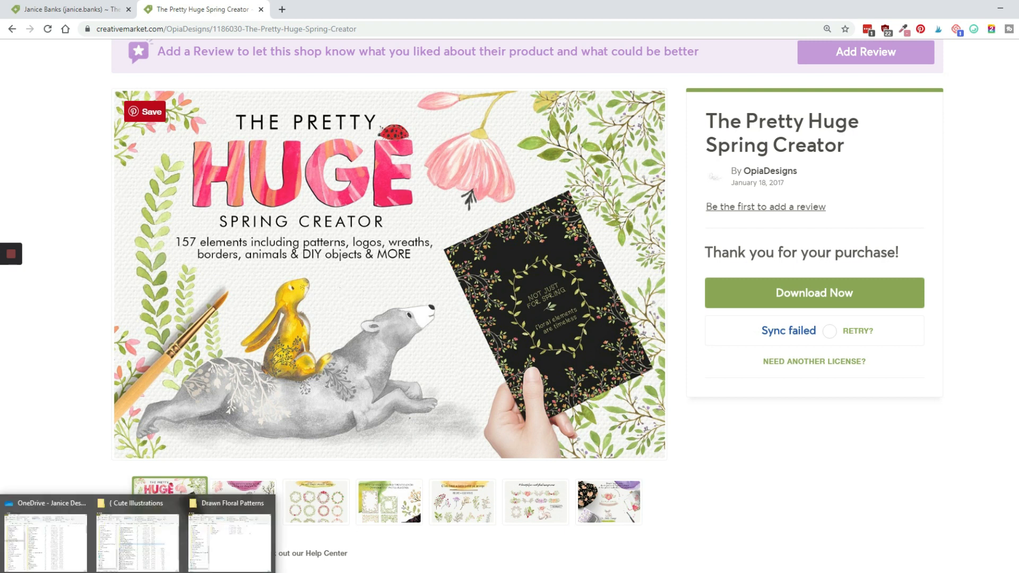
click(138, 536)
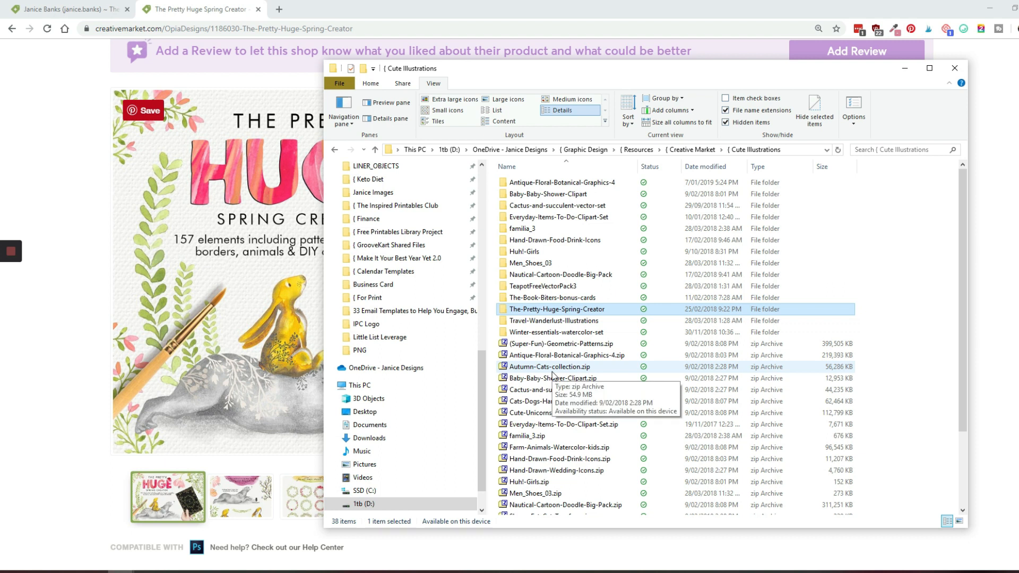
scroll(553, 375, down, 3)
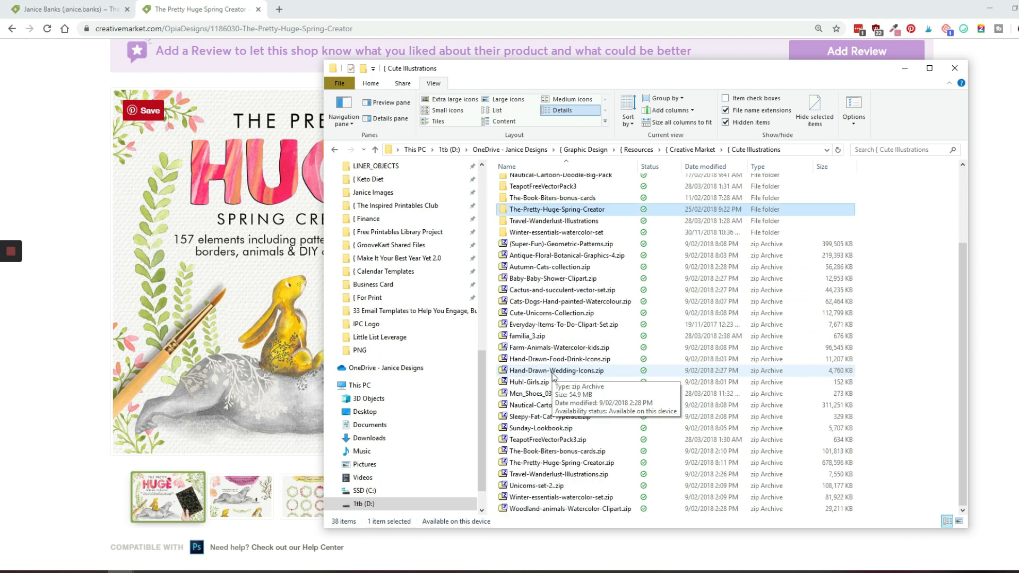
click(571, 464)
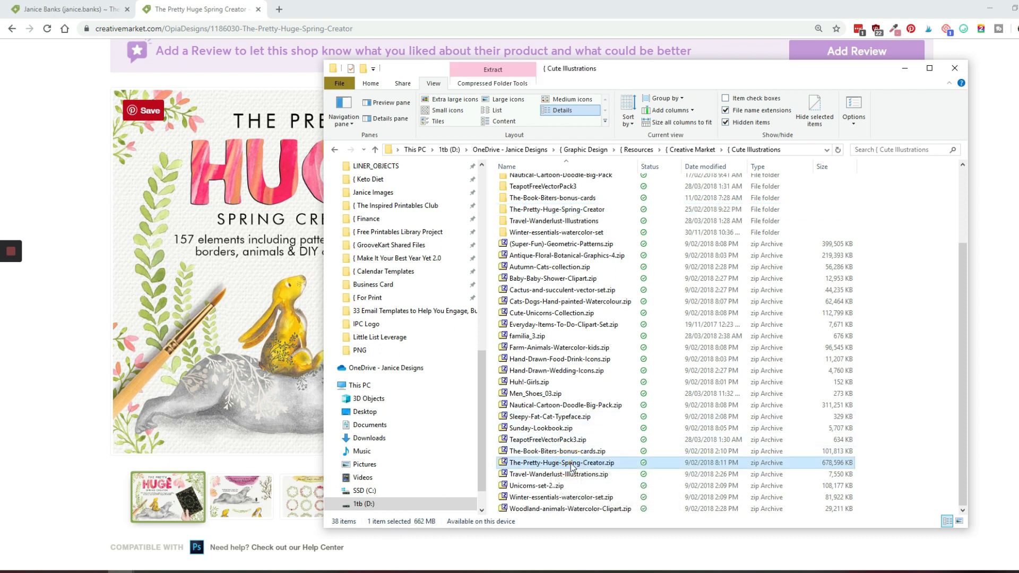
right_click(571, 466)
mouse_move(636, 297)
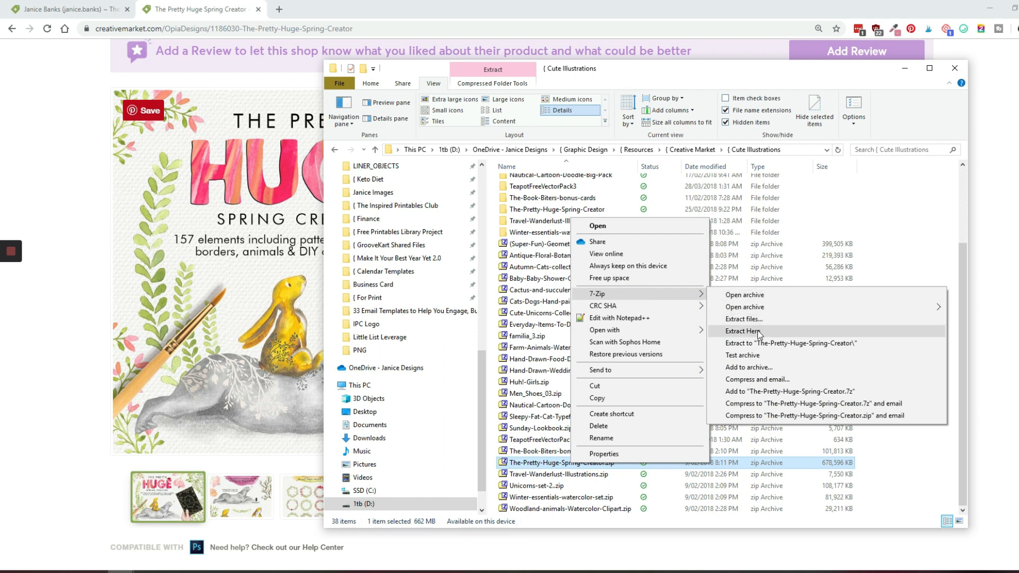
click(530, 223)
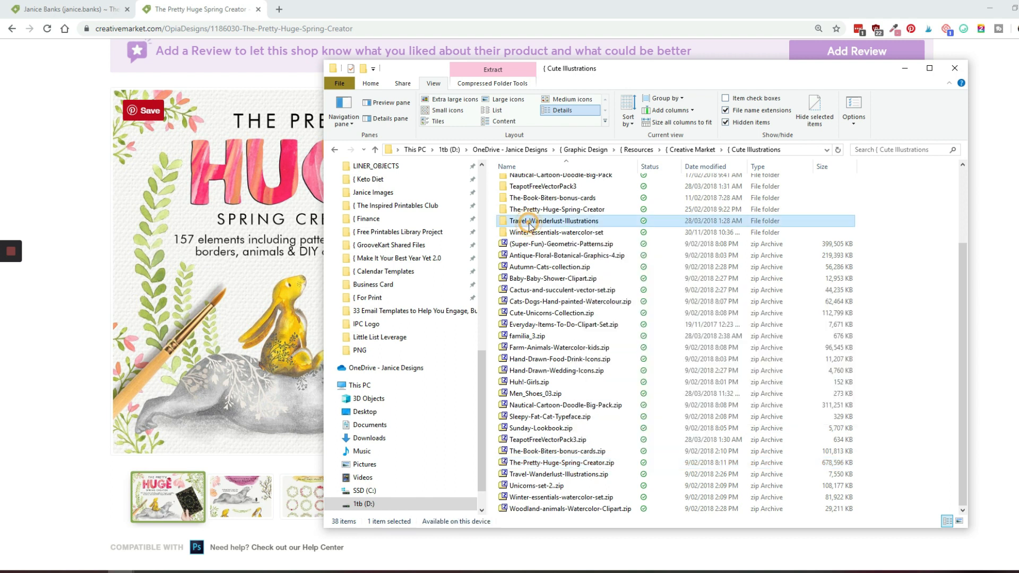
- Open the theprettyhugespringcreator subfolder inside The-Pretty-Huge-Spring-Creator to view its asset folders, and move the window clear of the product page
key(Up)
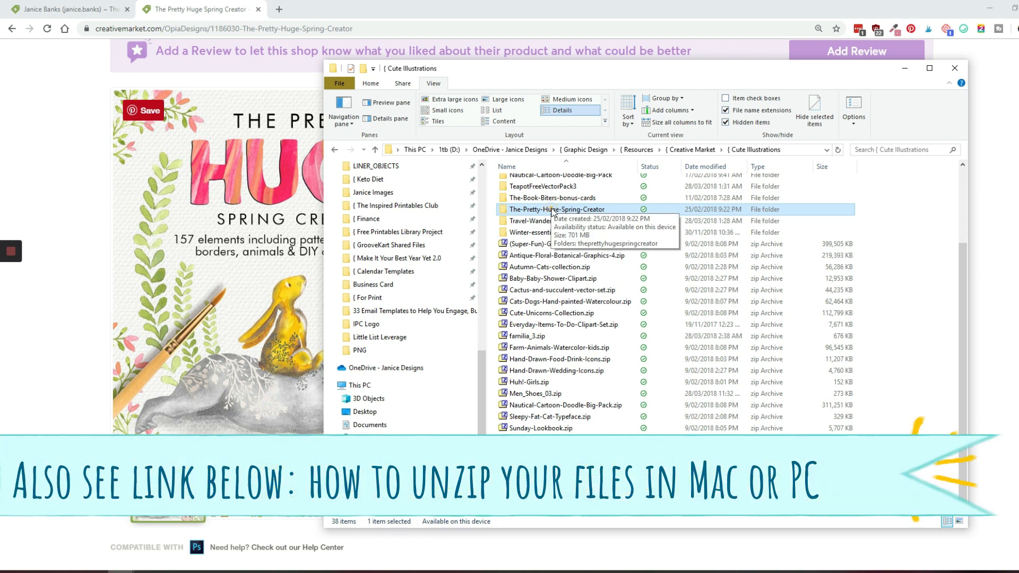
double_click(552, 211)
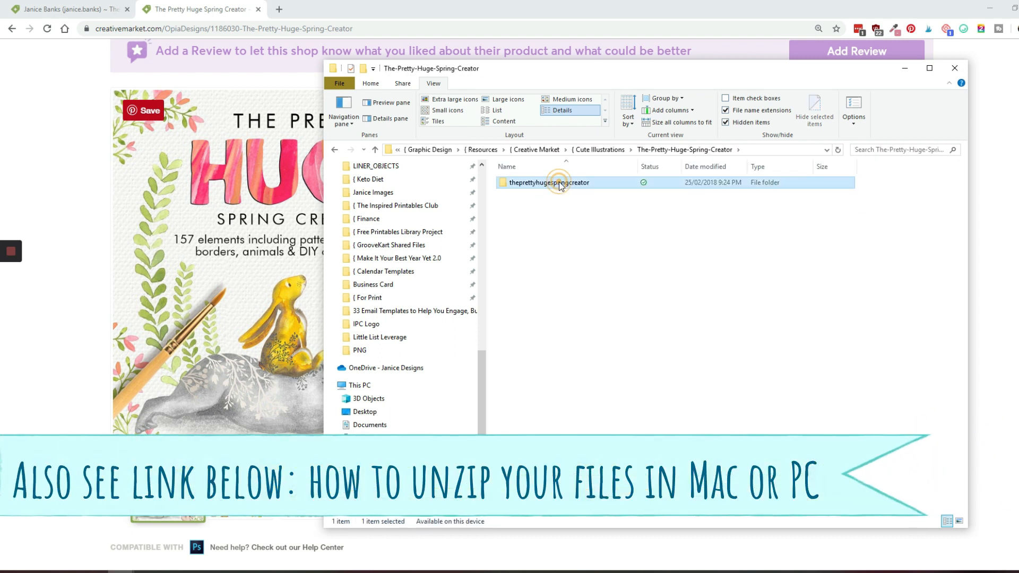
double_click(558, 182)
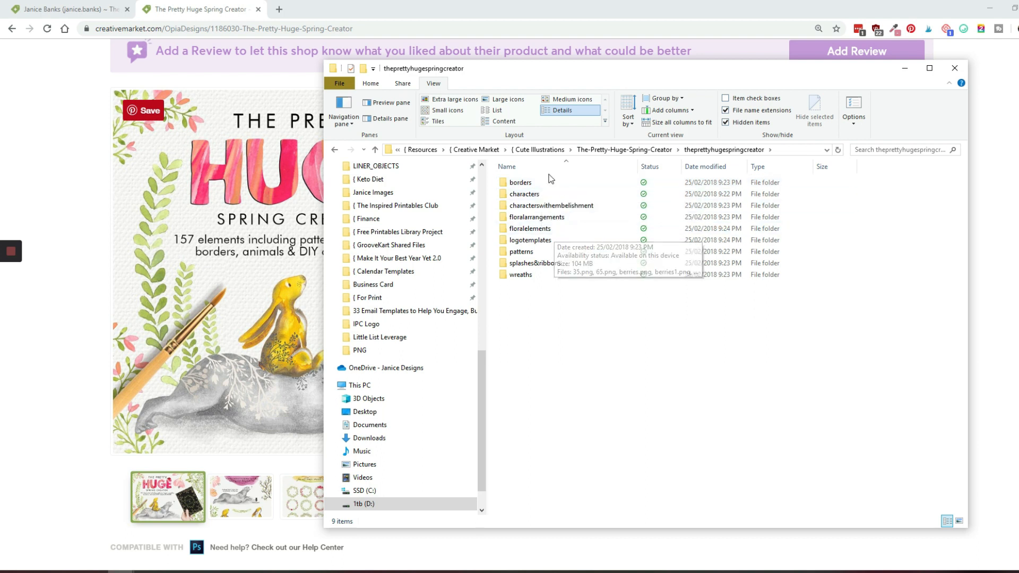
drag(618, 70, 1018, 63)
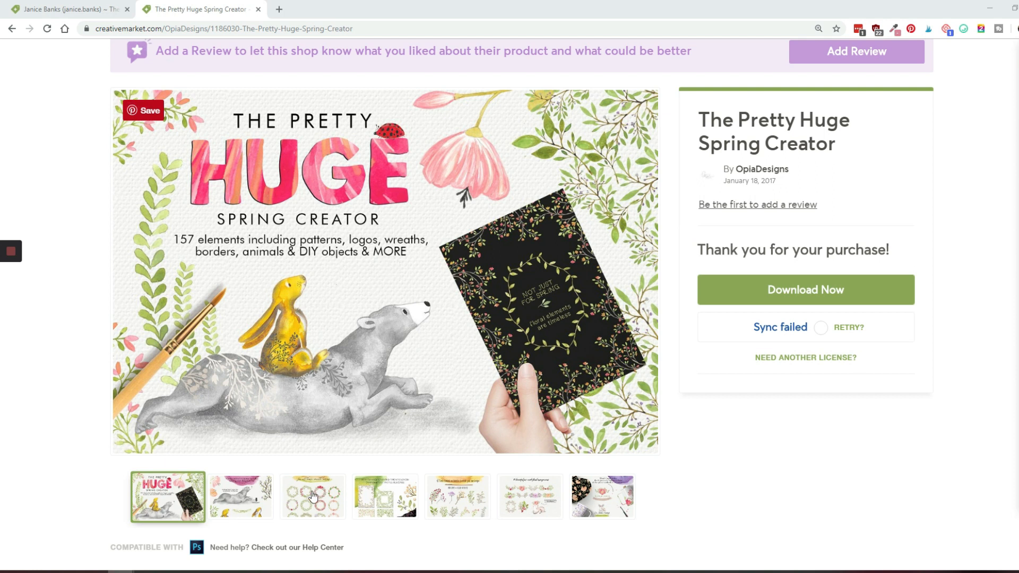
- Examine the product's preview images of card templates, wreaths, forest animals, floral arrangements and logo templates, ending on the cover image
click(386, 503)
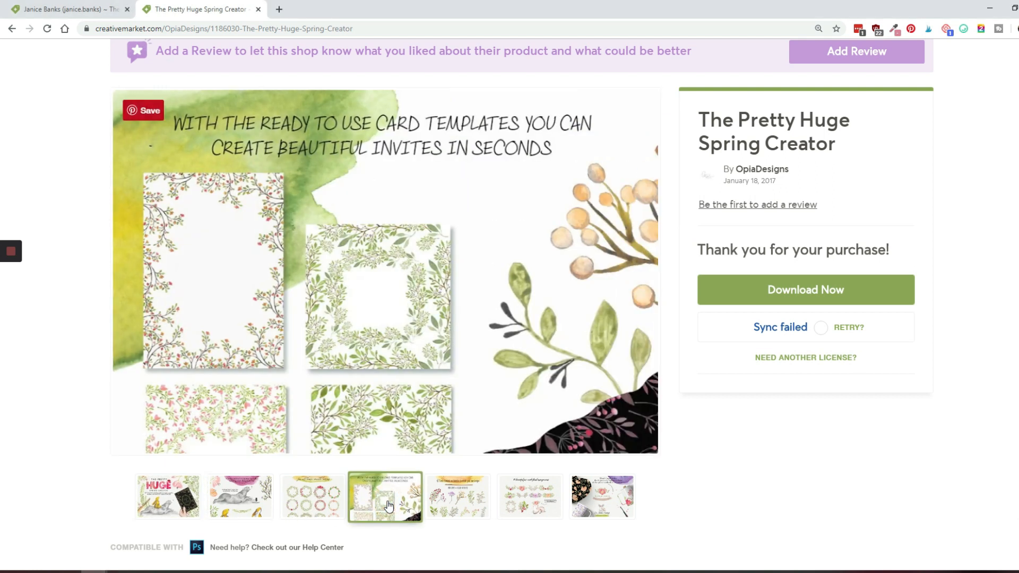
click(325, 505)
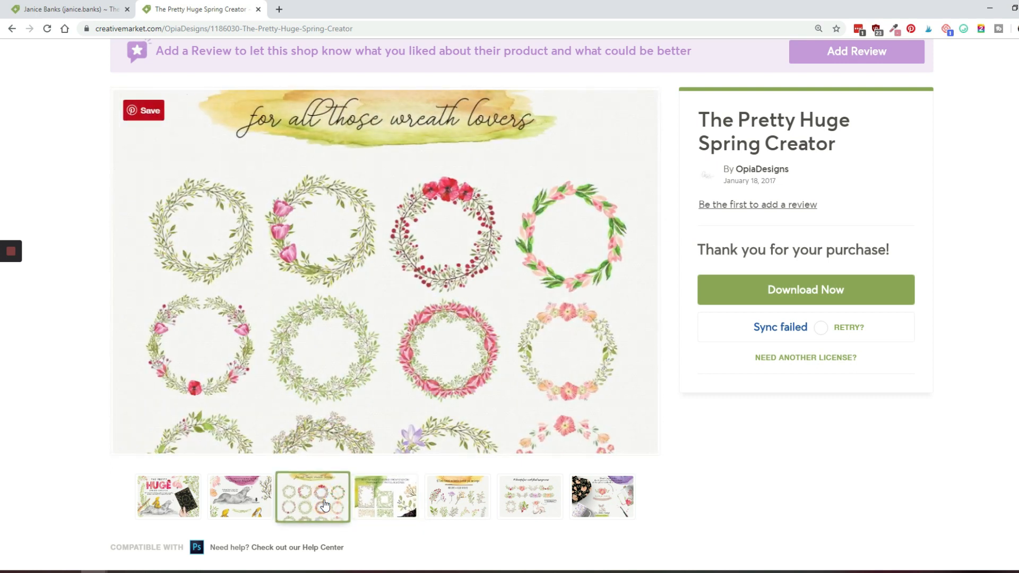
click(265, 502)
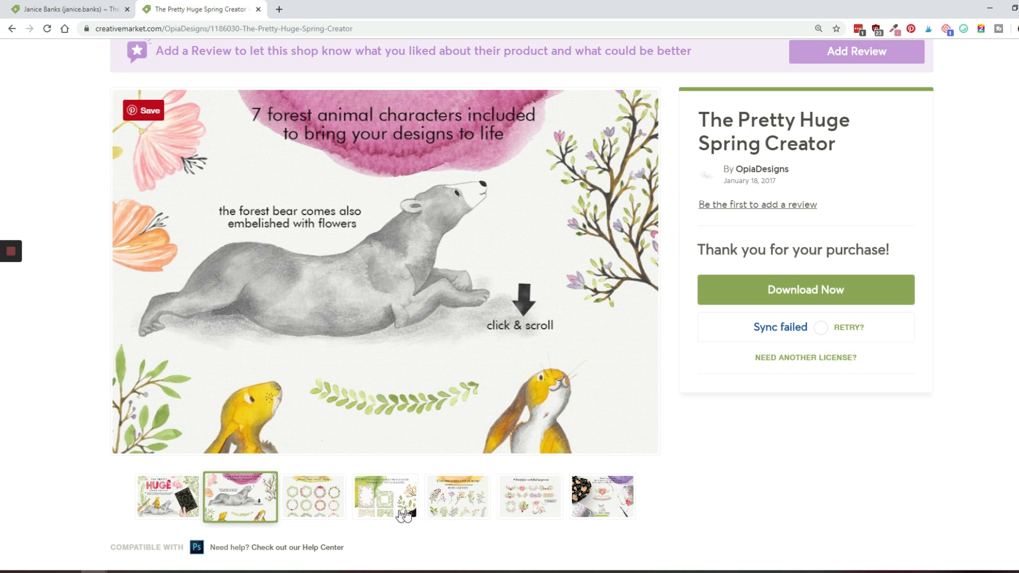
click(530, 504)
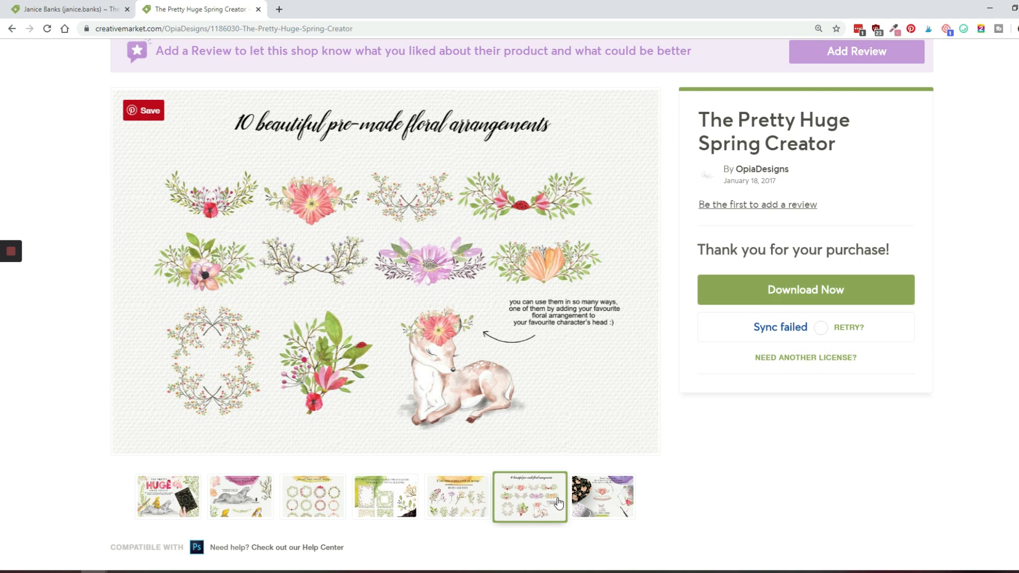
scroll(610, 460, down, 1)
click(609, 460)
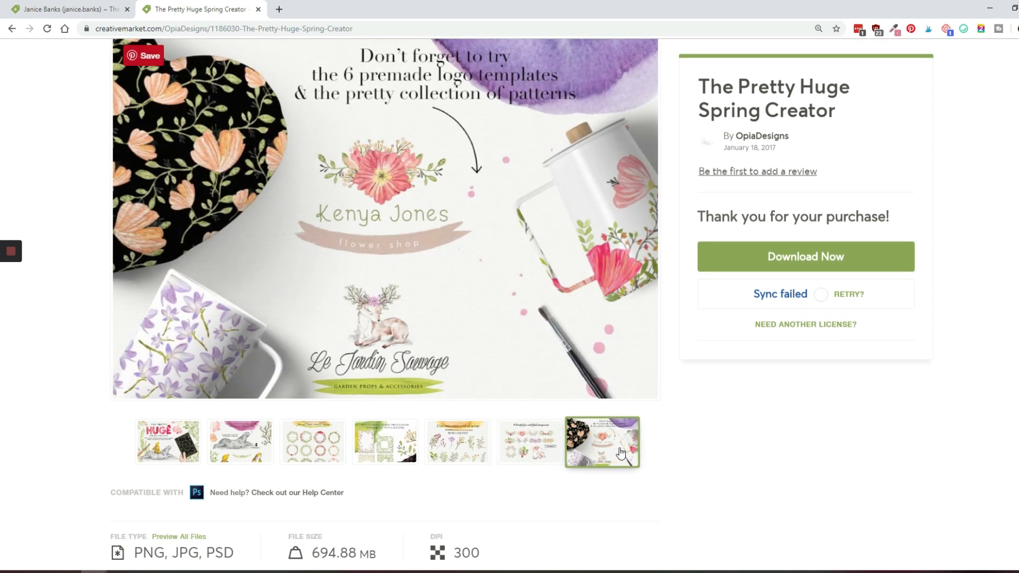
click(533, 457)
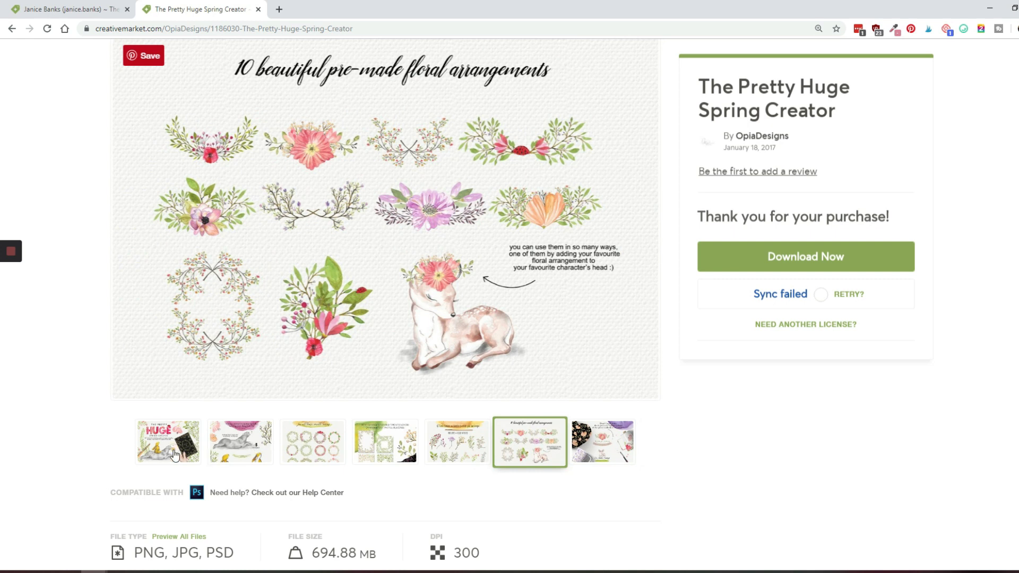
click(175, 455)
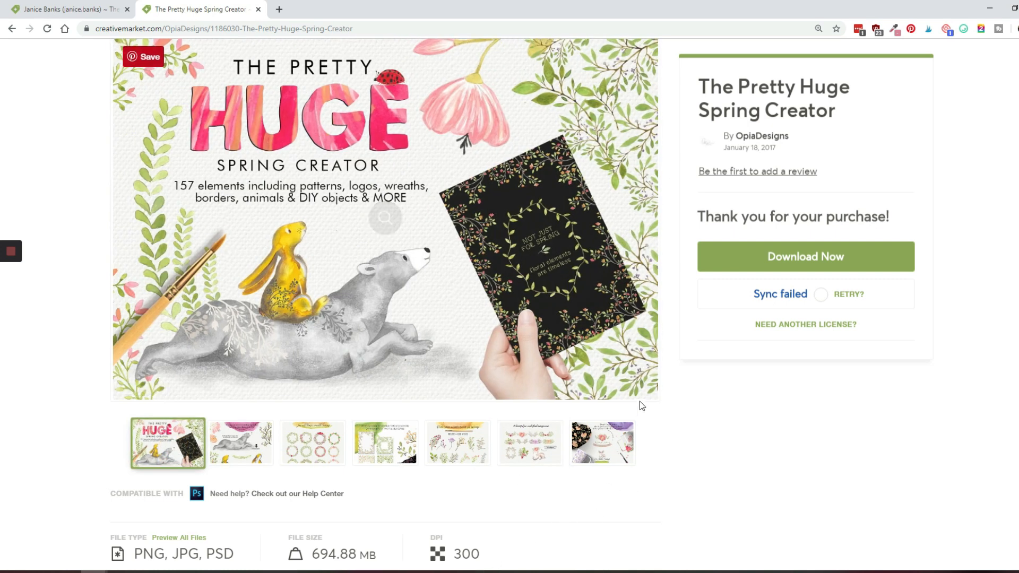
scroll(639, 401, up, 2)
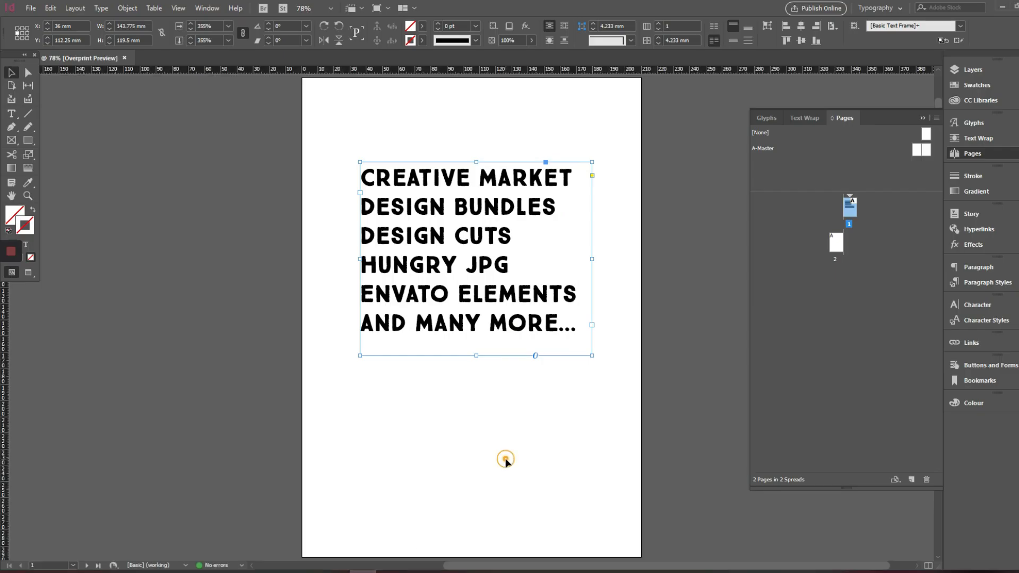
- Switch to InDesign, deselect the text frame and go to blank page 2
click(506, 459)
double_click(835, 243)
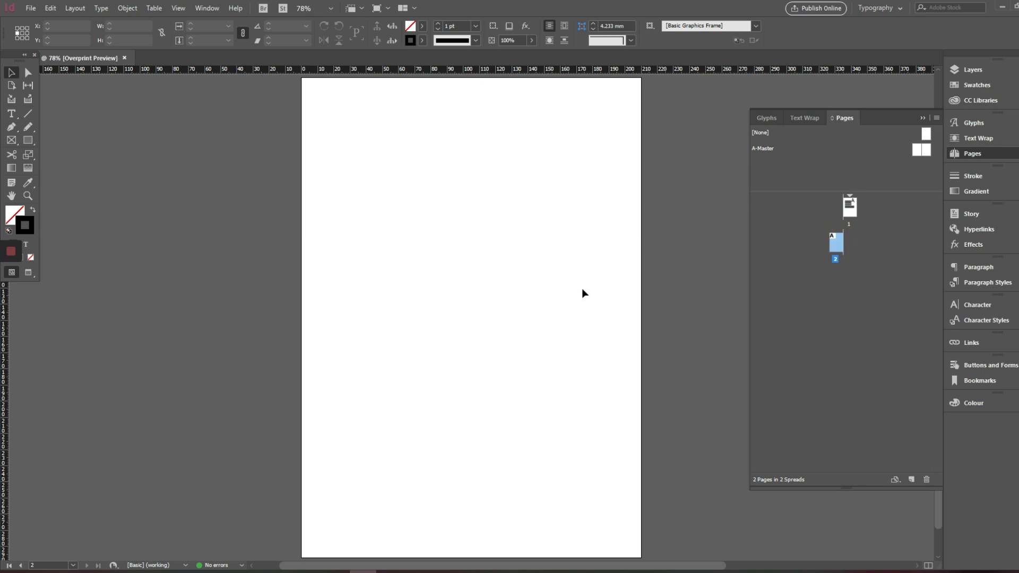
- Switch back to Chrome and look through the products in The Best Design Resources collection
key(alt+Tab)
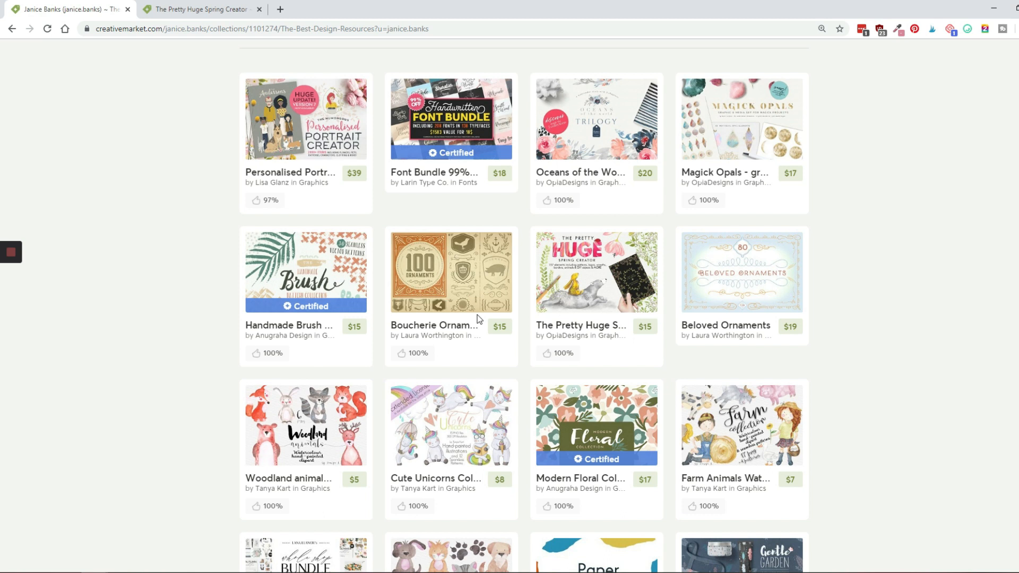
scroll(377, 298, up, 3)
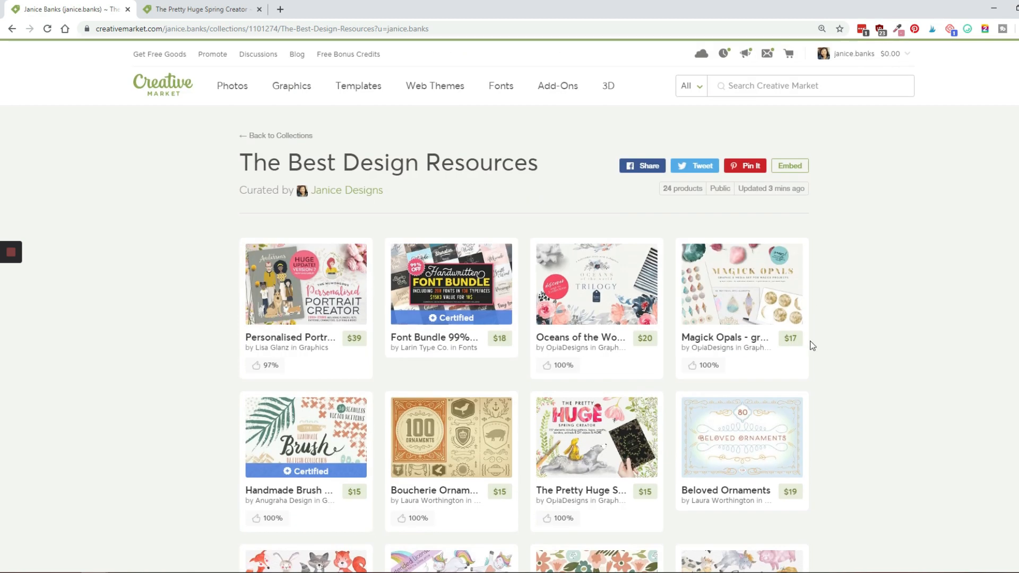
scroll(741, 534, down, 6)
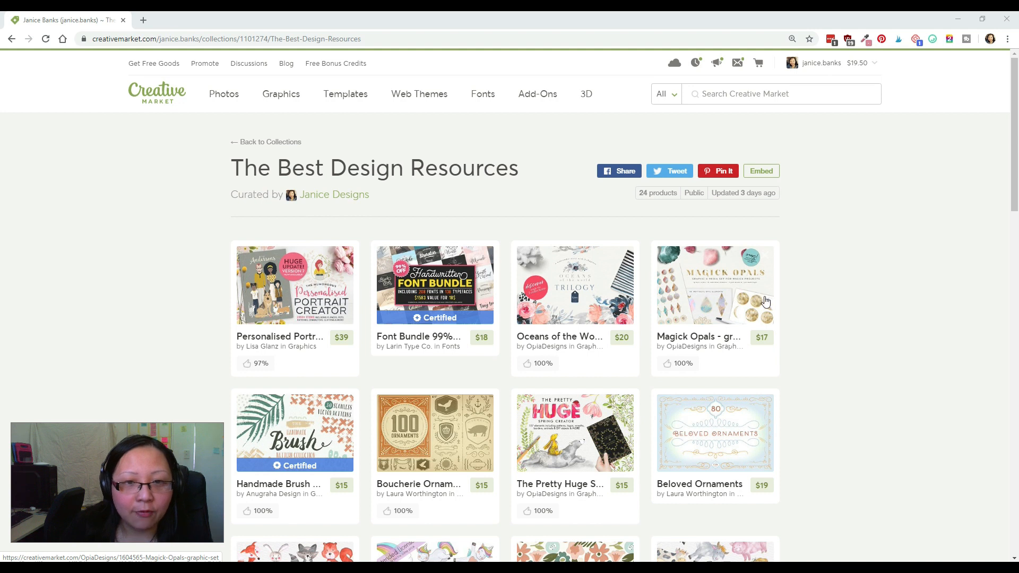
scroll(839, 318, down, 7)
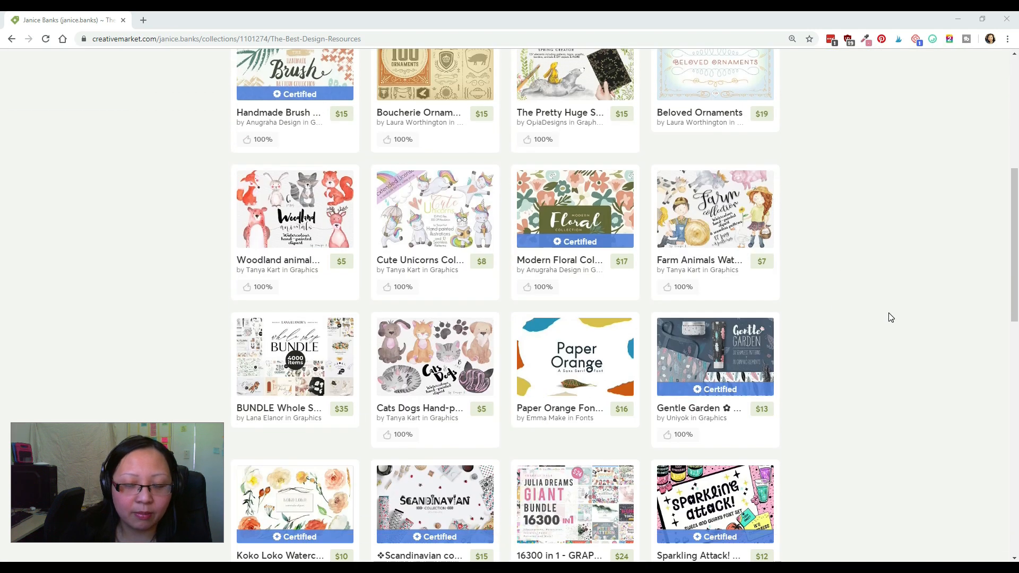
scroll(891, 317, up, 2)
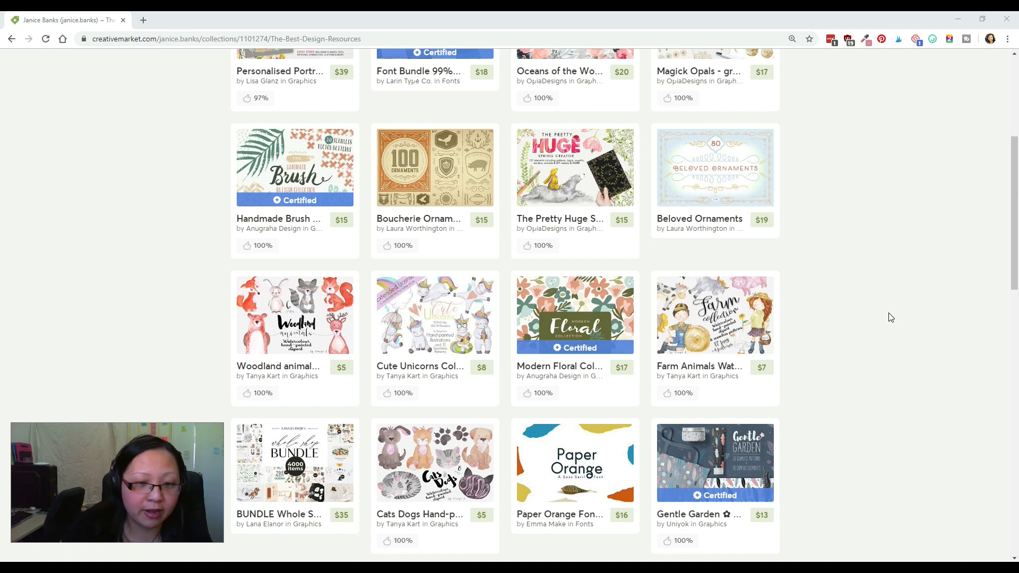
scroll(876, 321, down, 3)
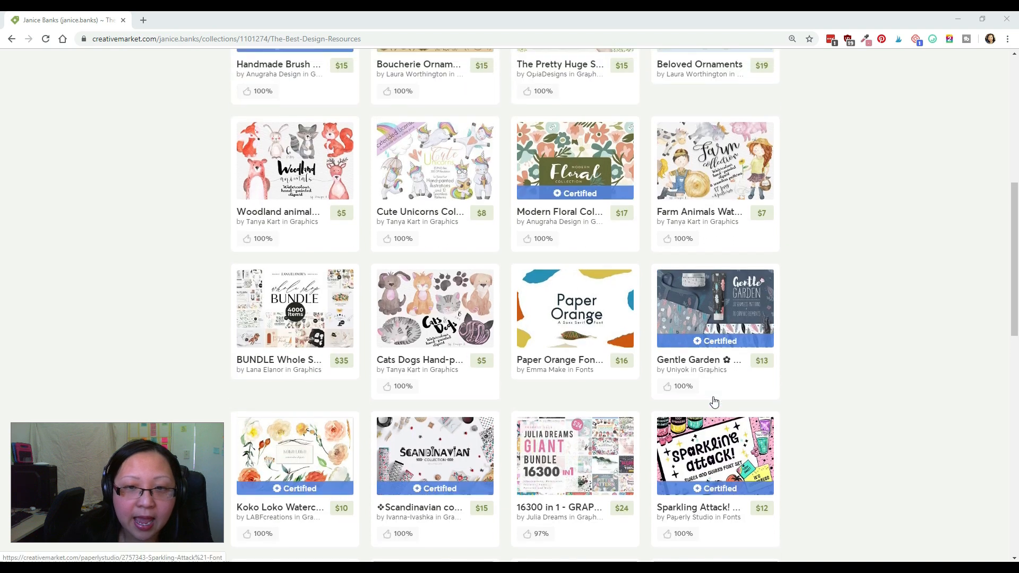
- Open The Pretty Huge Spring Creator product page from the collection, and view the images in its local floralelements folder
scroll(715, 402, up, 7)
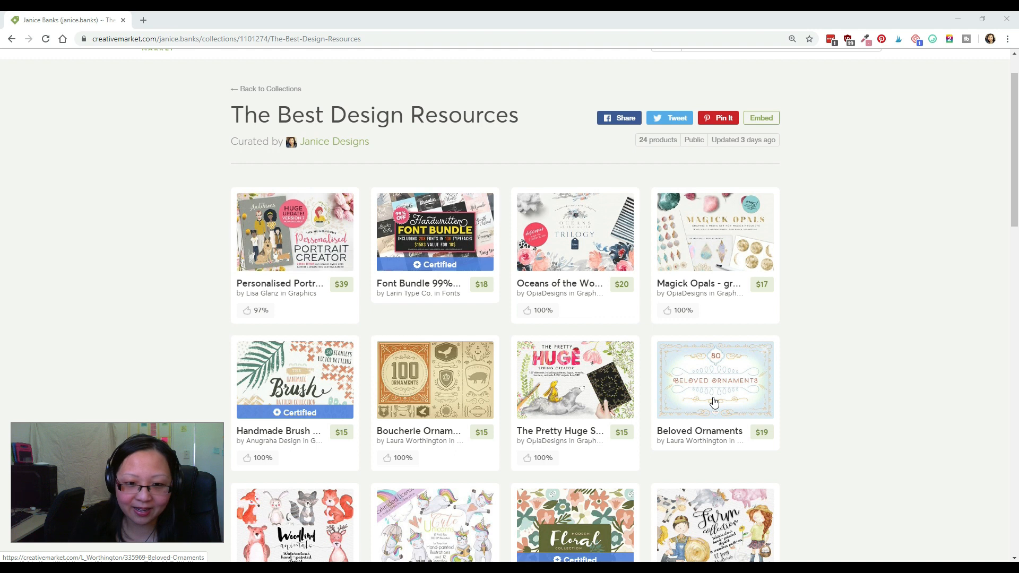
click(525, 376)
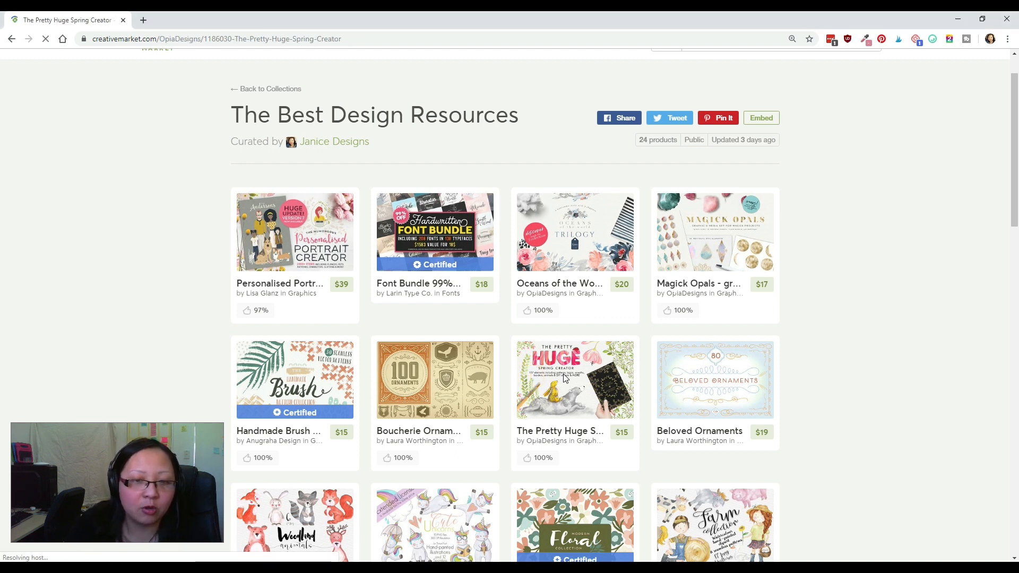
key(alt+Left)
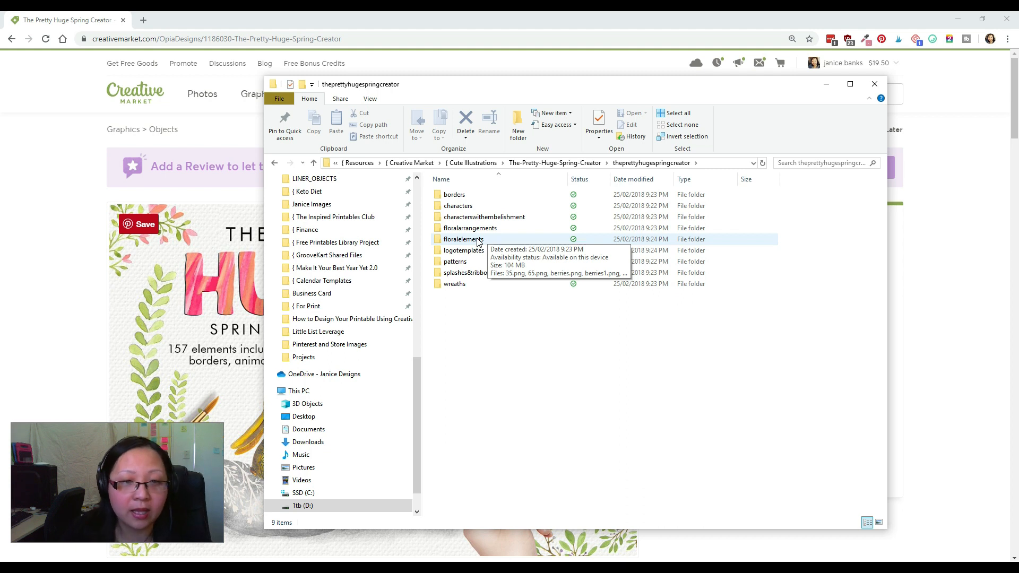
double_click(463, 239)
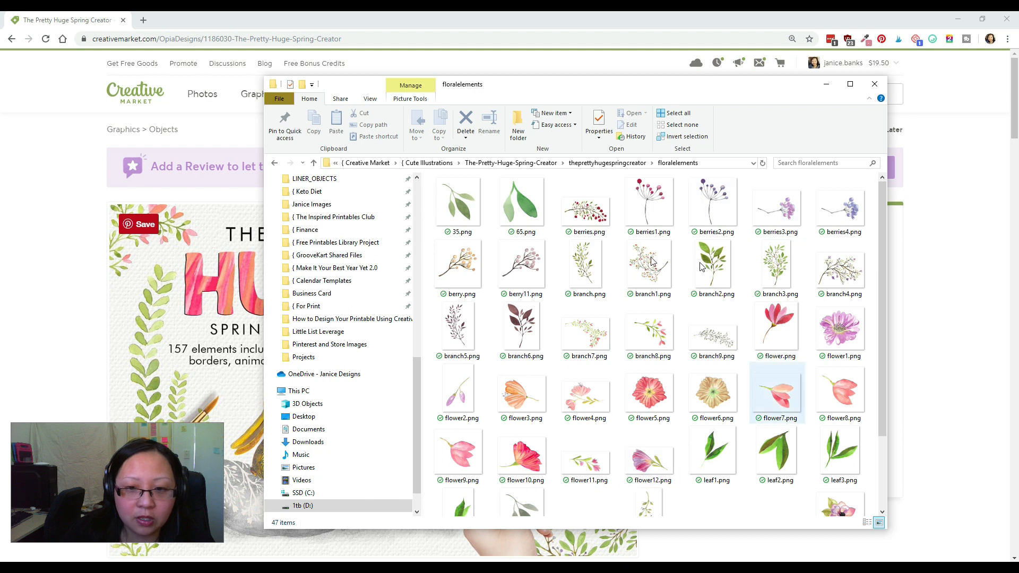
- Minimise the folder window, switch to InDesign and create a portrait A4 print document, 210 x 297 mm
click(827, 84)
key(alt+Tab)
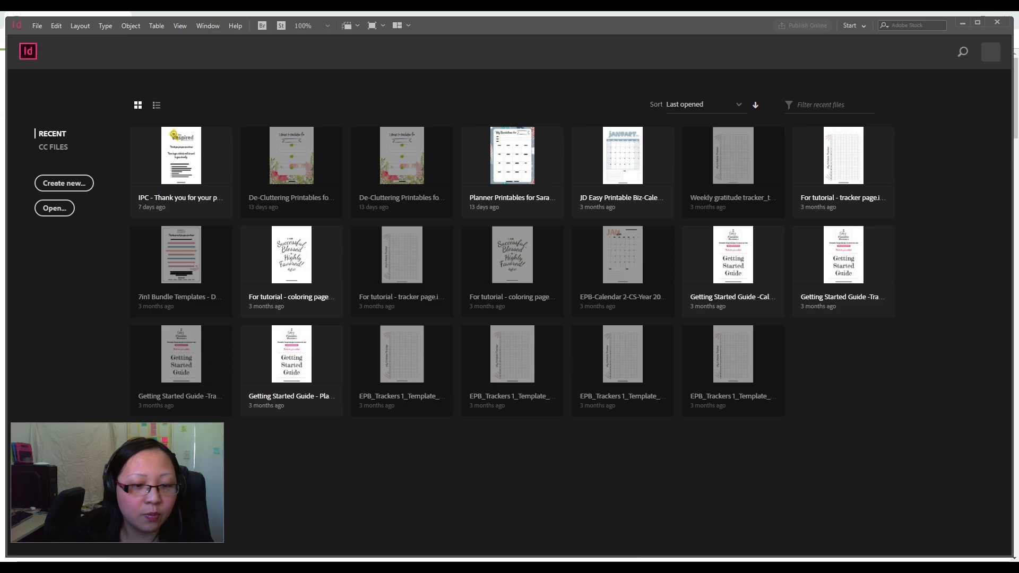
click(62, 185)
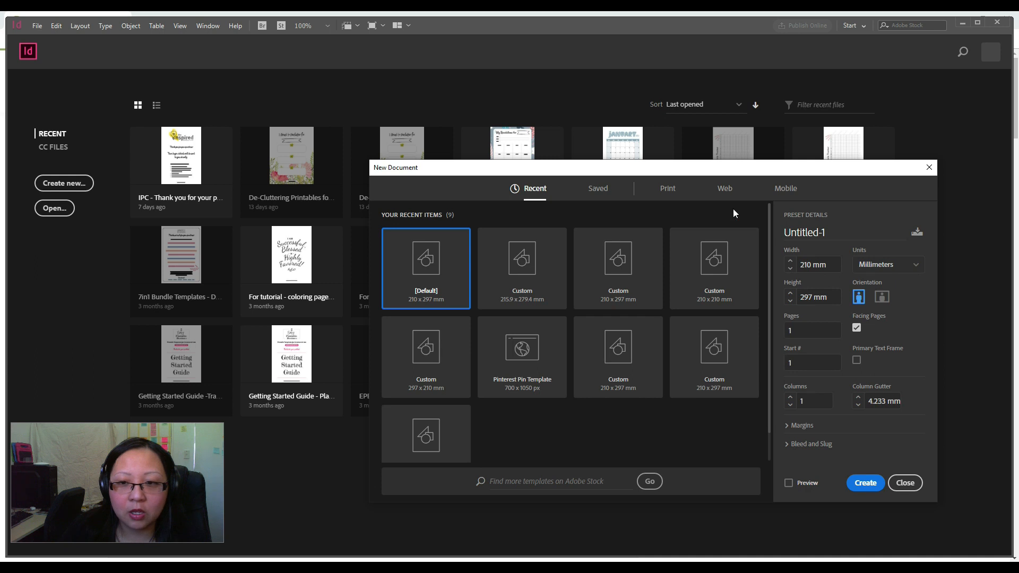
click(668, 194)
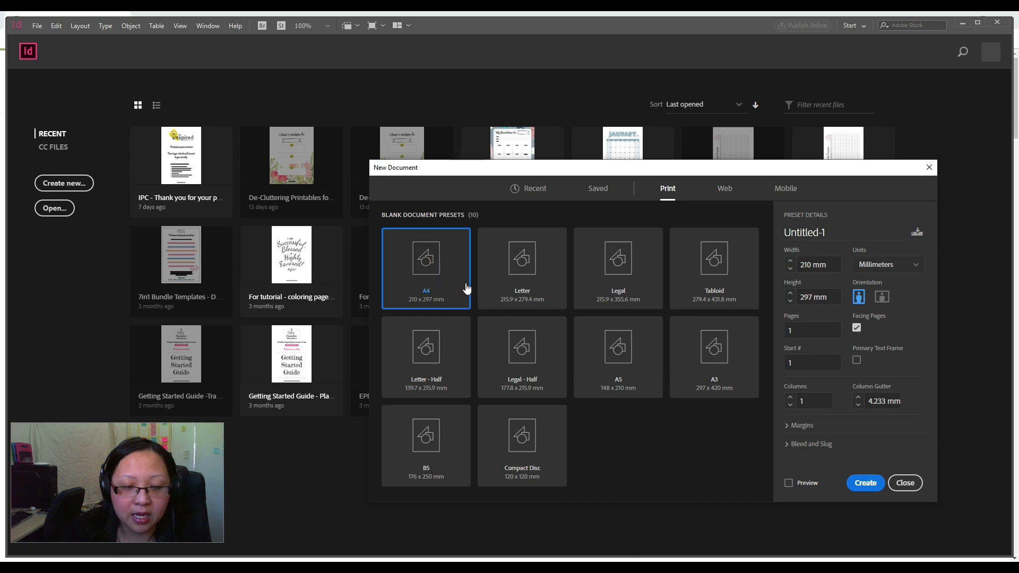
click(864, 484)
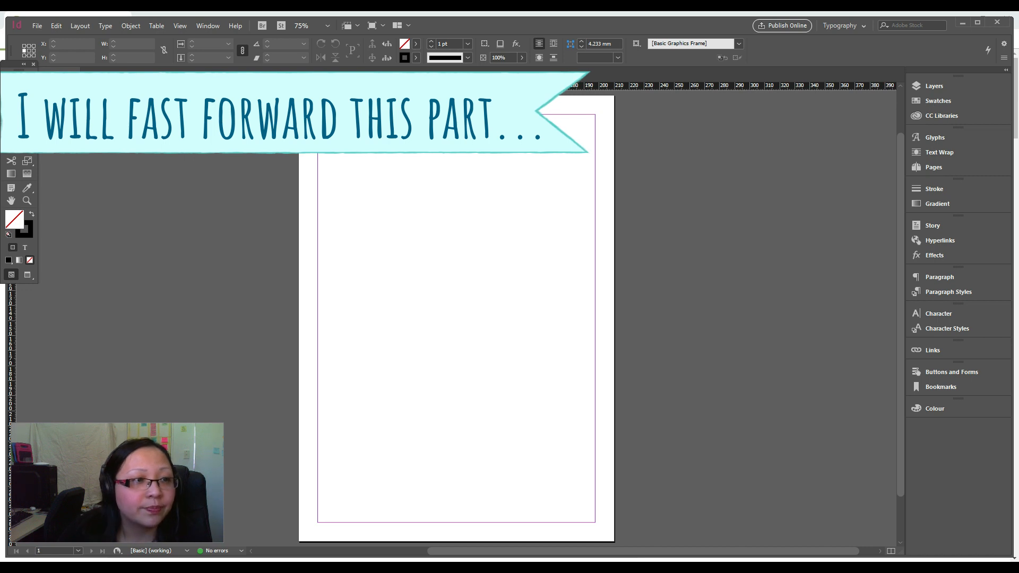
- Create a seven-column table between the page's side margins and fill its first row with weekday headings from Mon to Sun
key(t)
click(157, 26)
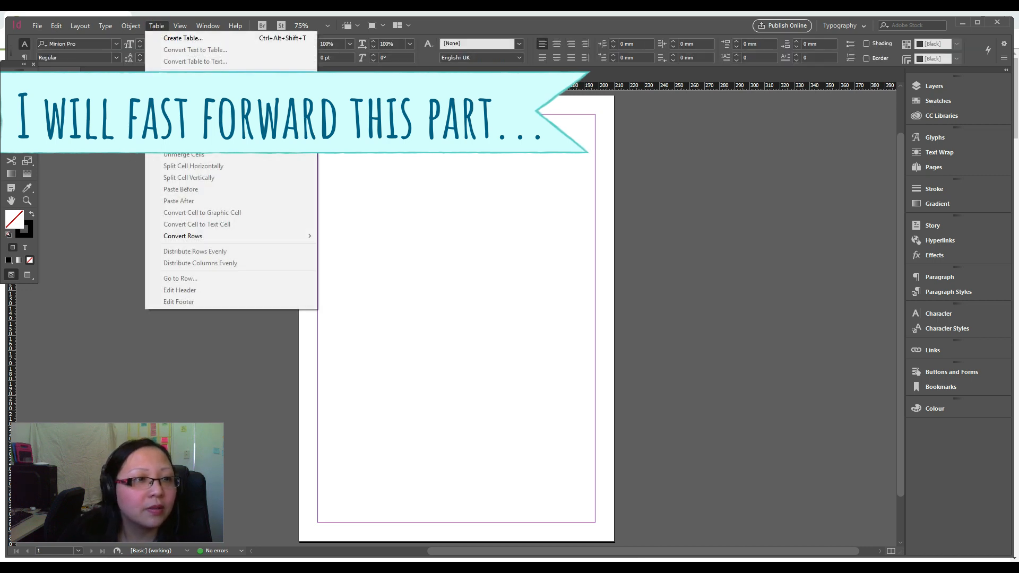
click(105, 25)
click(136, 38)
drag(317, 115, 592, 370)
ctrl+click(539, 370)
text(Sun)
- Set the weekday headings in a bold handwritten font and reduce the height of the heading row
drag(337, 130, 575, 130)
click(68, 43)
key(Return)
ctrl+click(339, 152)
double_click(338, 150)
drag(338, 146, 338, 133)
key(Escape)
- Extend the table frame downward, delete the last two rows, and make the five remaining day rows taller and evenly spaced
drag(456, 242, 455, 260)
drag(456, 388, 456, 414)
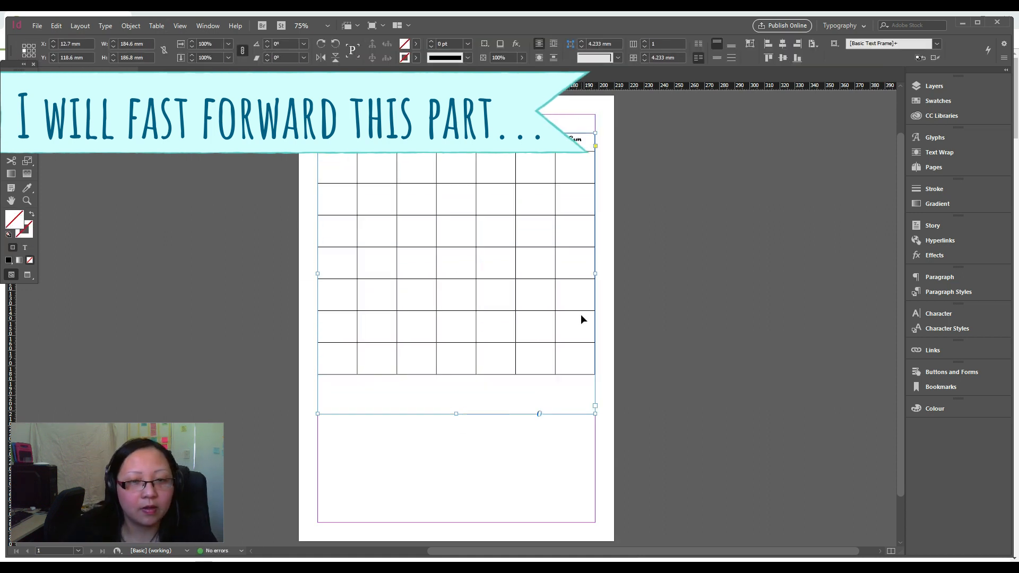
drag(580, 326, 337, 358)
key(ctrl+BackSpace)
click(15, 82)
drag(443, 311, 443, 373)
drag(338, 167, 575, 353)
click(156, 26)
click(186, 234)
- Centre the weekday headings vertically in their cells and move the table frame down, leaving space above it
drag(586, 141, 338, 141)
click(250, 43)
drag(460, 138, 460, 195)
- Add a text frame above the table with the title "January" in the Bis Spater font at 72 pt
mouse_move(366, 140)
mouse_down()
mouse_move(595, 191)
mouse_move(533, 161)
mouse_up()
text(January)
key(ctrl+a)
click(115, 44)
click(169, 44)
key(Escape)
- Position the January title centrally between the top margin and the table, and select the table frame
click(442, 178)
drag(446, 151, 487, 122)
click(617, 57)
click(597, 128)
click(719, 157)
click(466, 235)
click(328, 200)
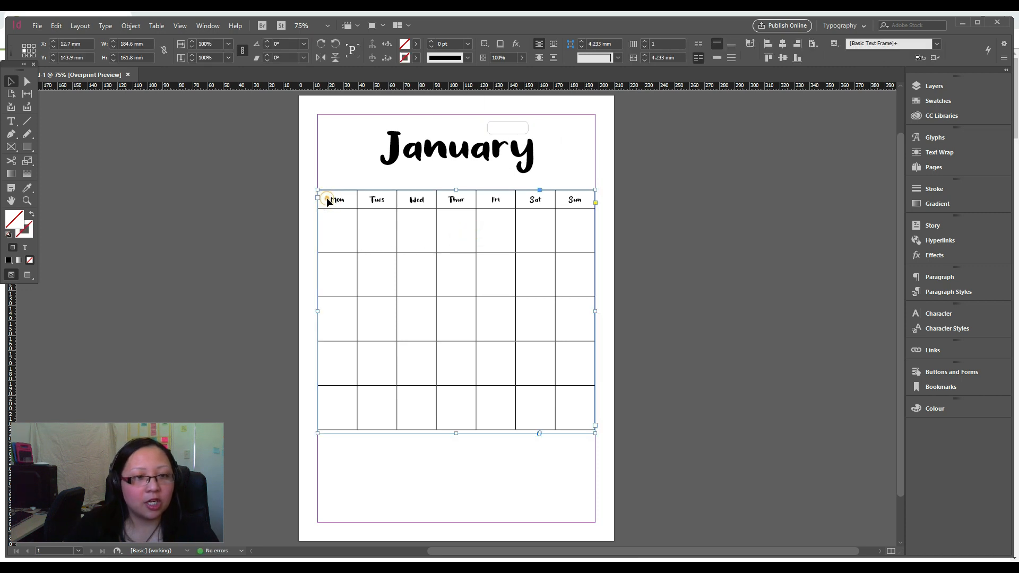
- Select all cells of the calendar table and set the table border weight to 0.25 pt in Table Setup
double_click(329, 202)
drag(329, 202, 576, 399)
click(157, 26)
mouse_move(174, 78)
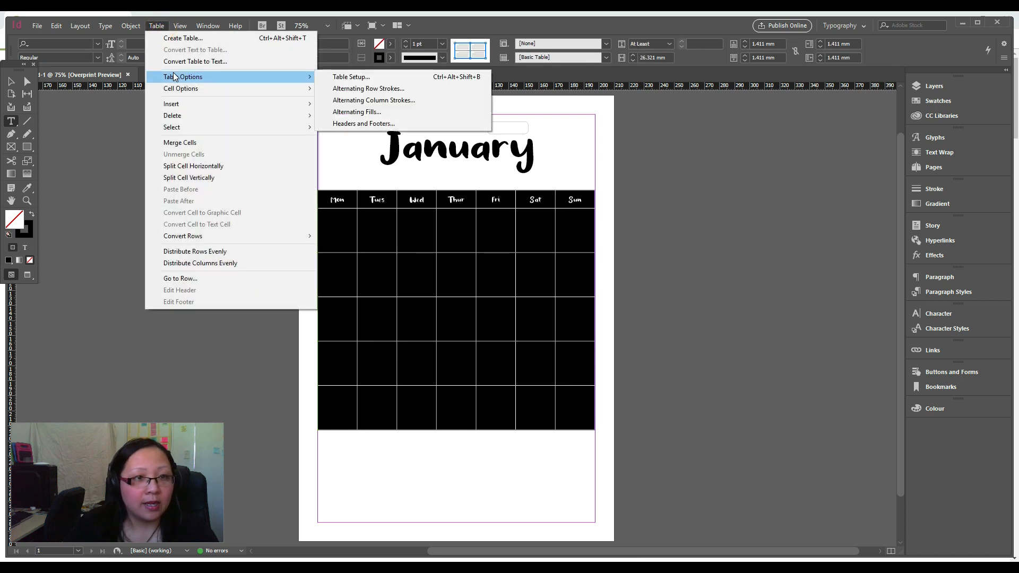
click(355, 78)
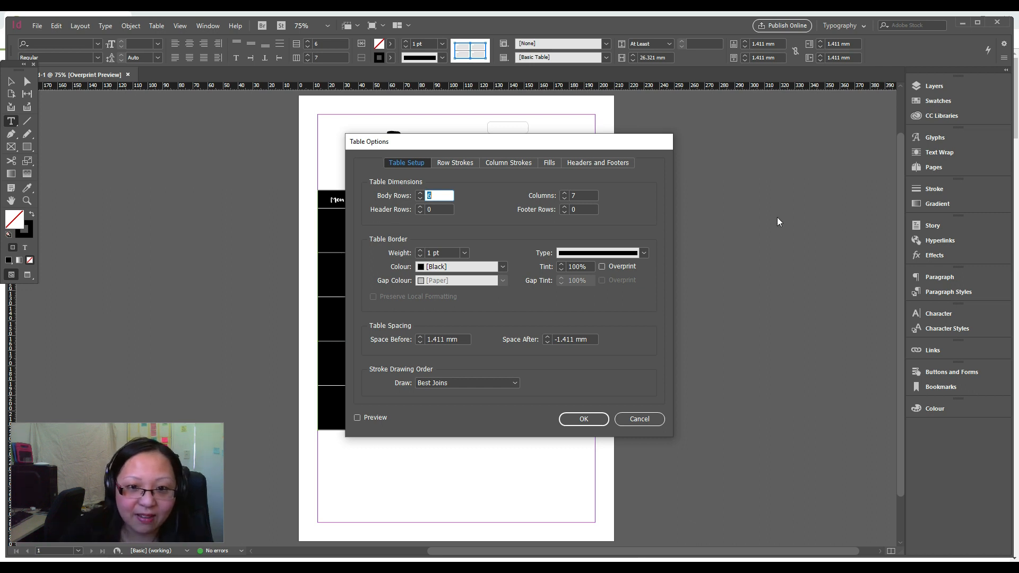
click(464, 253)
click(449, 275)
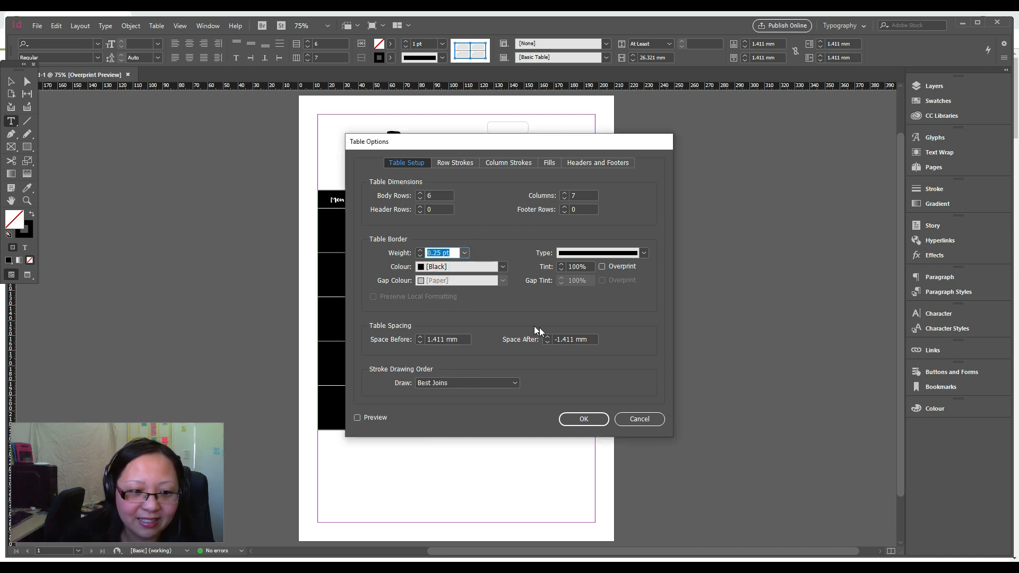
click(600, 420)
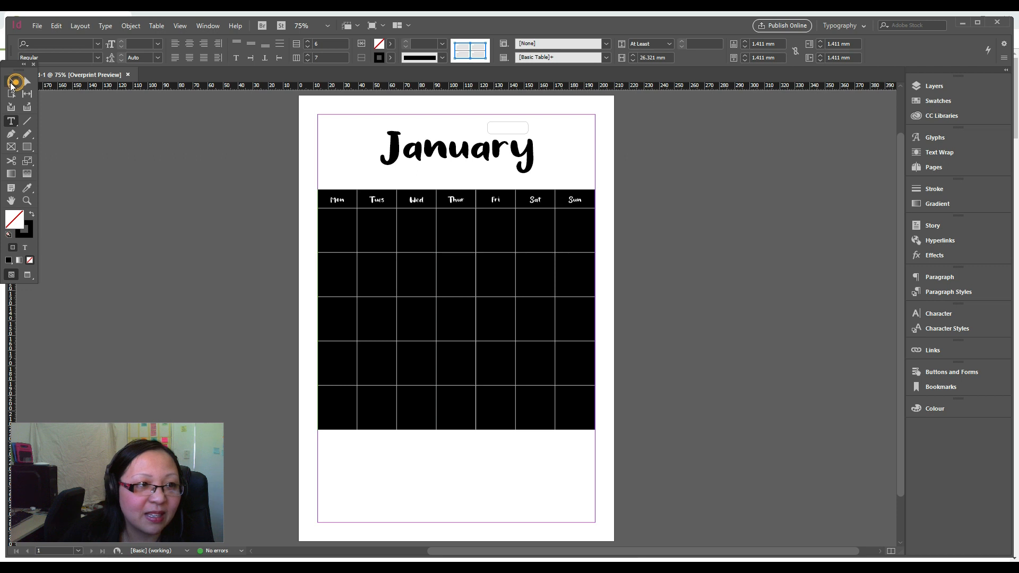
- Reselect every cell of the calendar table and thin the inner cell strokes through Cell Options to match the border
click(11, 82)
click(472, 463)
click(342, 203)
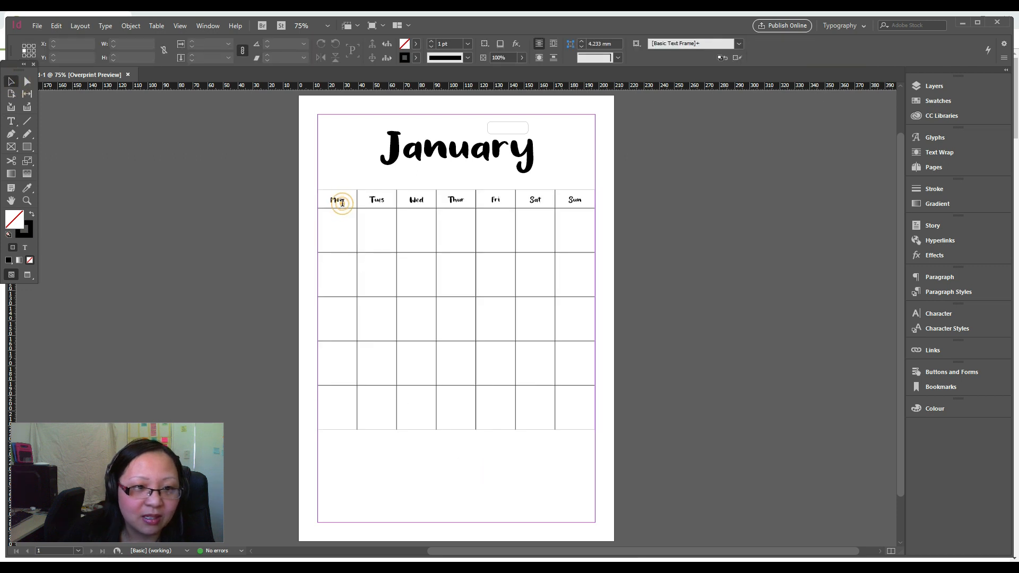
click(342, 203)
click(572, 415)
drag(483, 359, 330, 200)
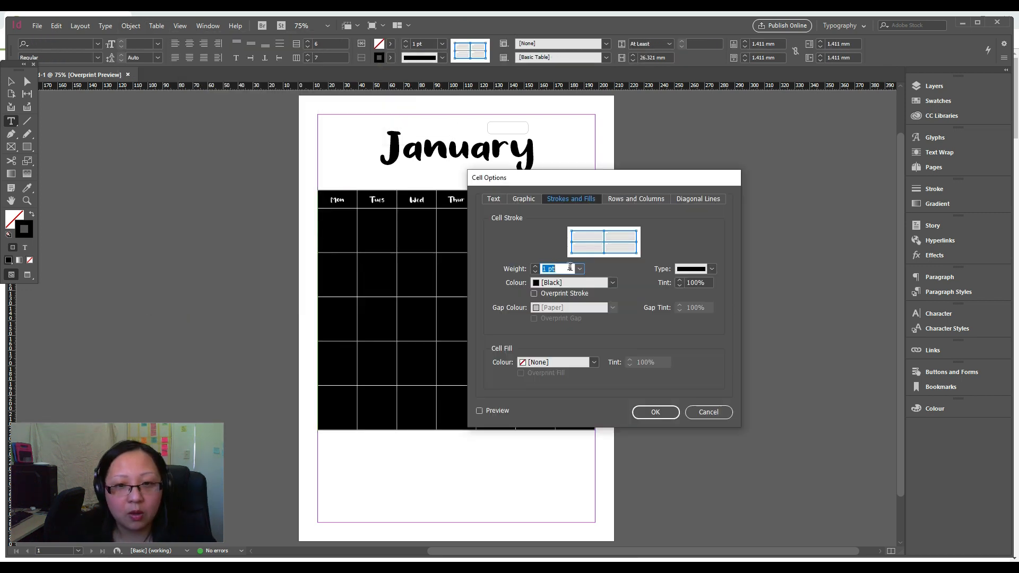
- Draw a small checkbox with a writing line beside it below the calendar, and repeat them into seven checklist rows
drag(322, 437, 331, 446)
mouse_move(334, 446)
mouse_down()
mouse_move(453, 453)
mouse_move(439, 445)
mouse_up()
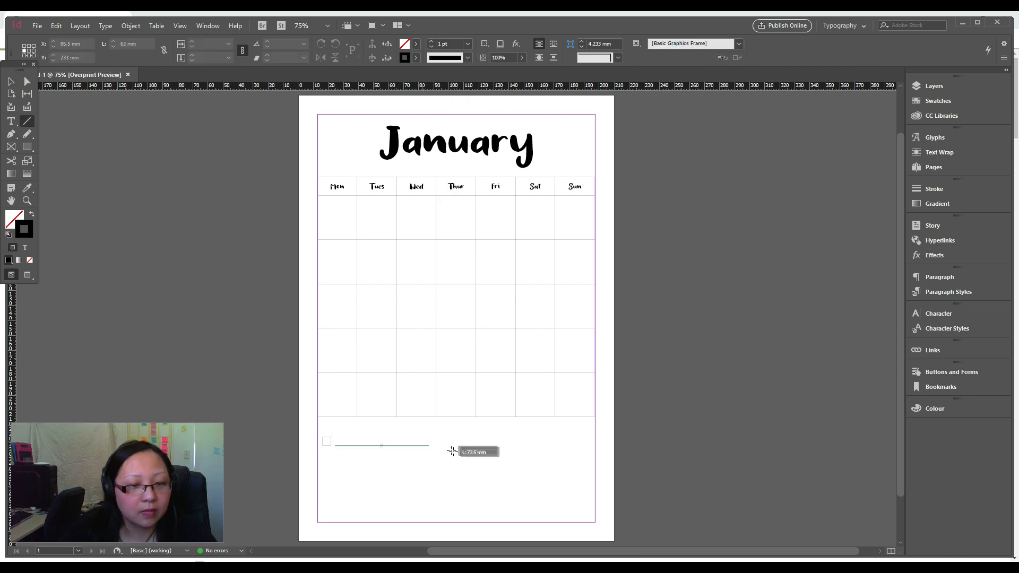
key(v)
mouse_move(301, 461)
mouse_down()
mouse_move(407, 447)
mouse_move(377, 435)
mouse_move(364, 459)
mouse_up()
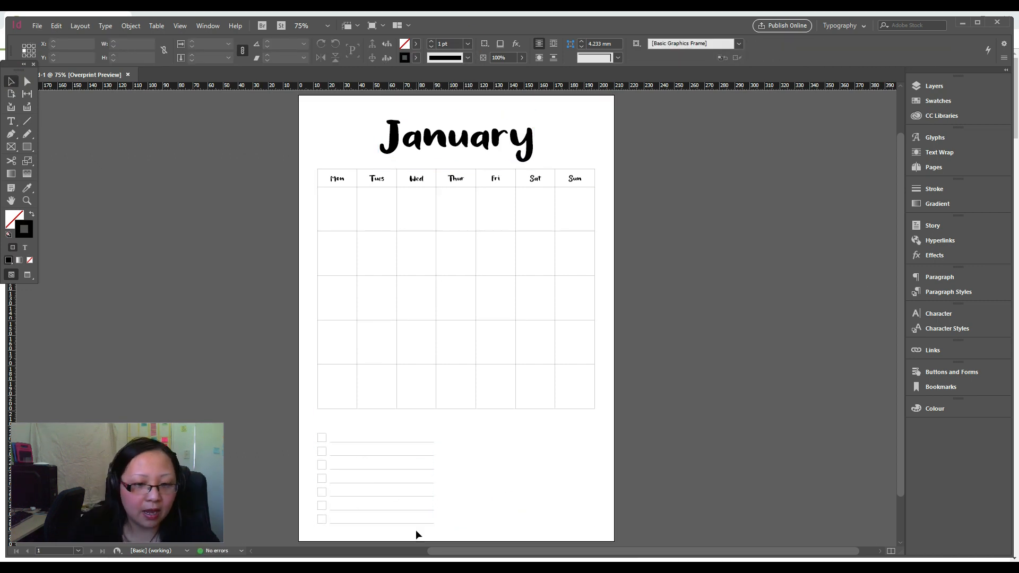
- Draw a notes box about 93 x 66 mm beside the checklist with a 0.25 pt stroke, and align it to the bottom margin
key(m)
drag(453, 424, 593, 523)
click(742, 57)
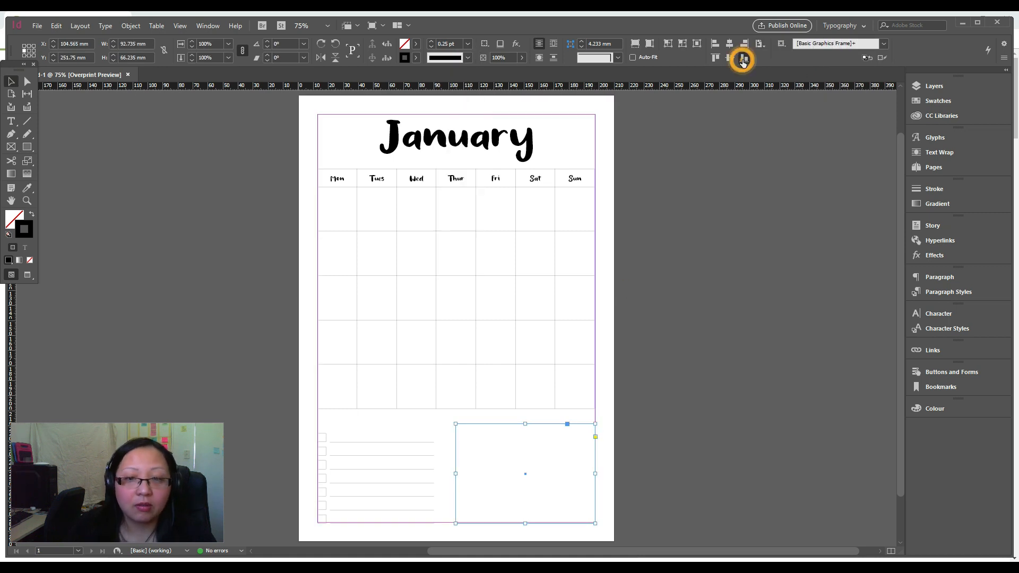
- Add the heading "To-do list" above the checklist and the label "Notes:" inside the notes box, both in Bis Spater
click(398, 422)
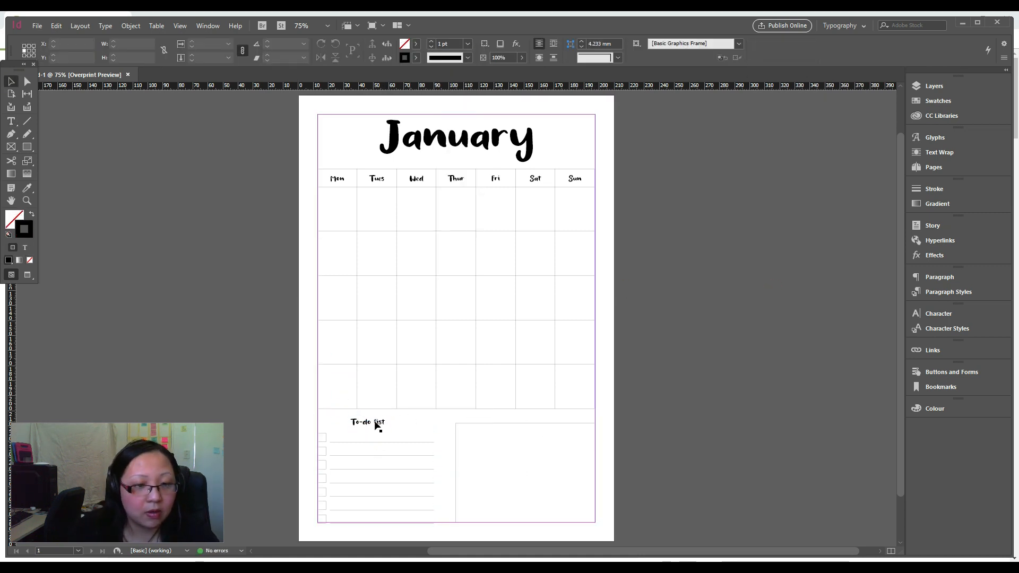
double_click(376, 423)
key(ctrl+a)
key(Escape)
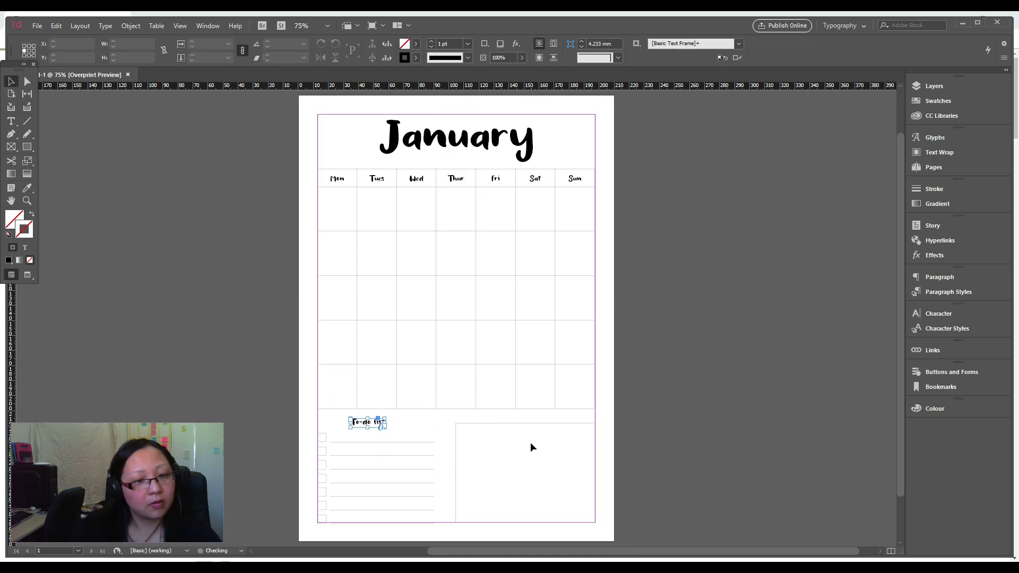
click(814, 43)
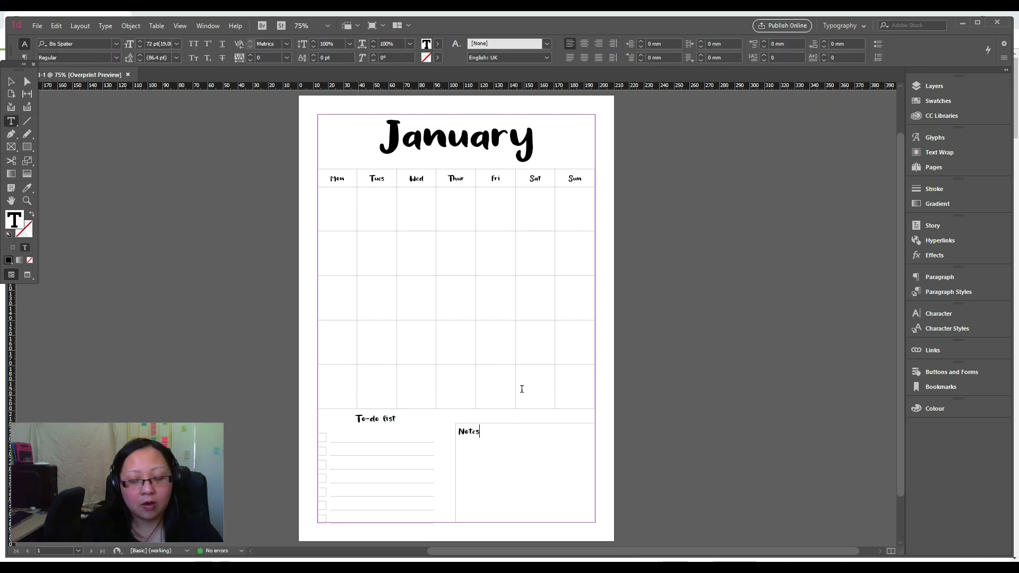
click(676, 437)
click(673, 428)
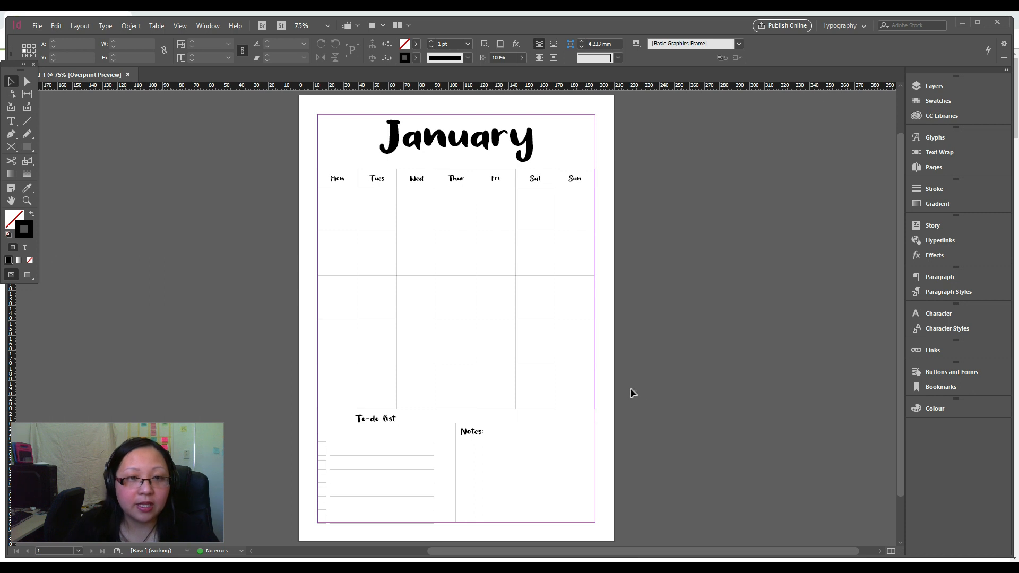
- Nudge the January title slightly down towards the calendar table and deselect it
click(480, 145)
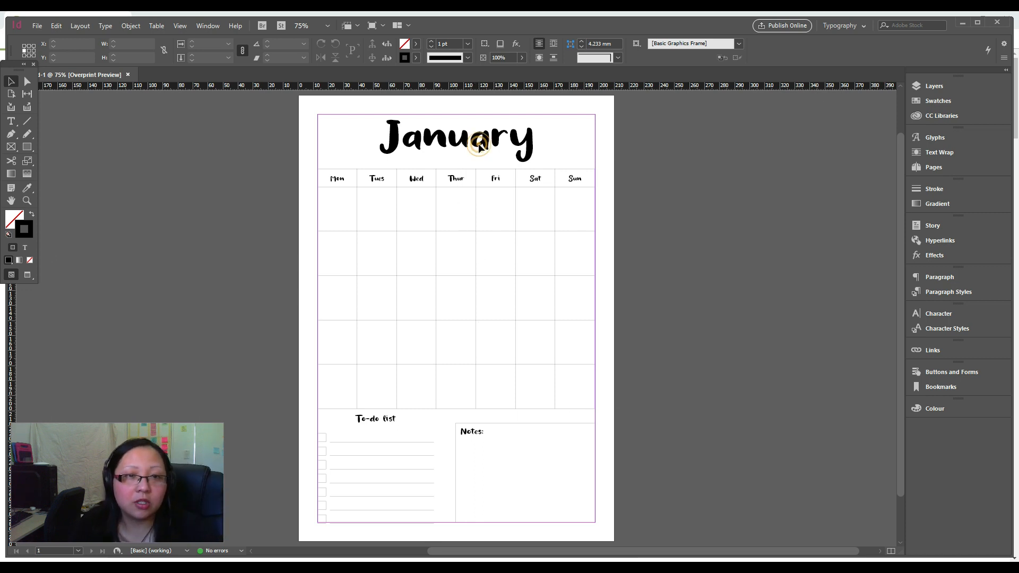
click(484, 146)
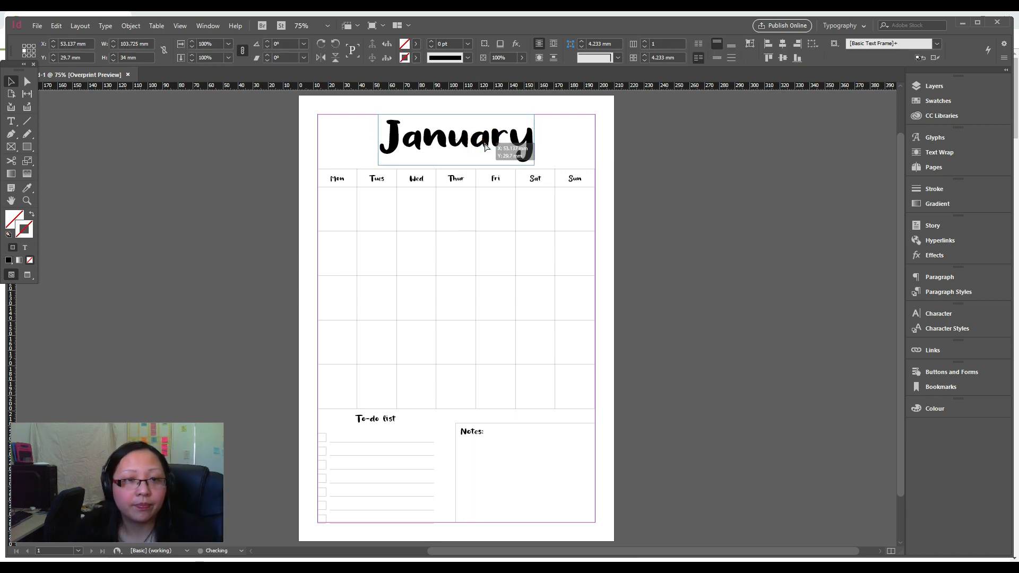
drag(485, 146, 484, 142)
click(763, 165)
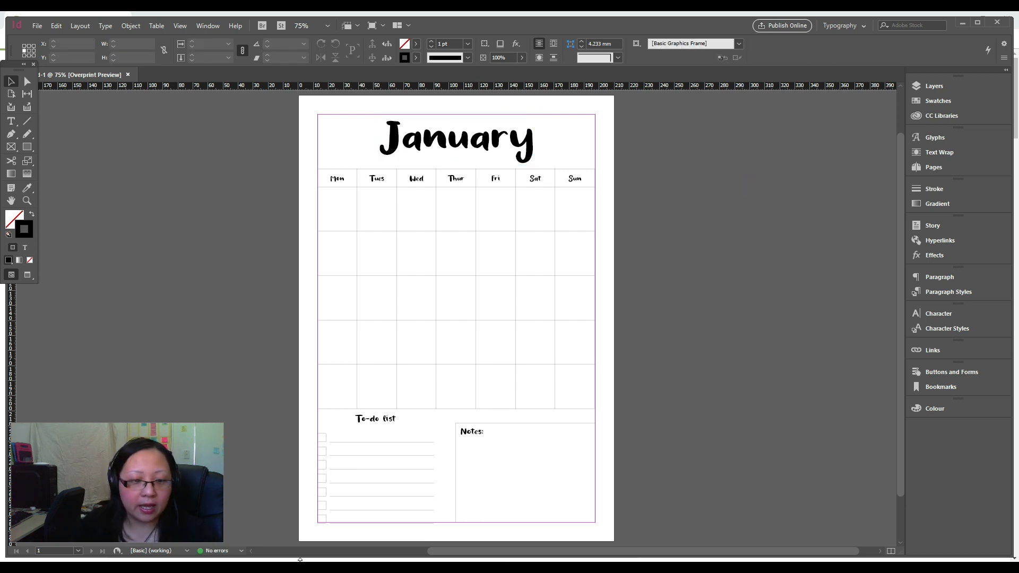
- Place 65.png from the floralelements folder on the page just after the January title, at about 20 x 22 mm
key(alt+Tab)
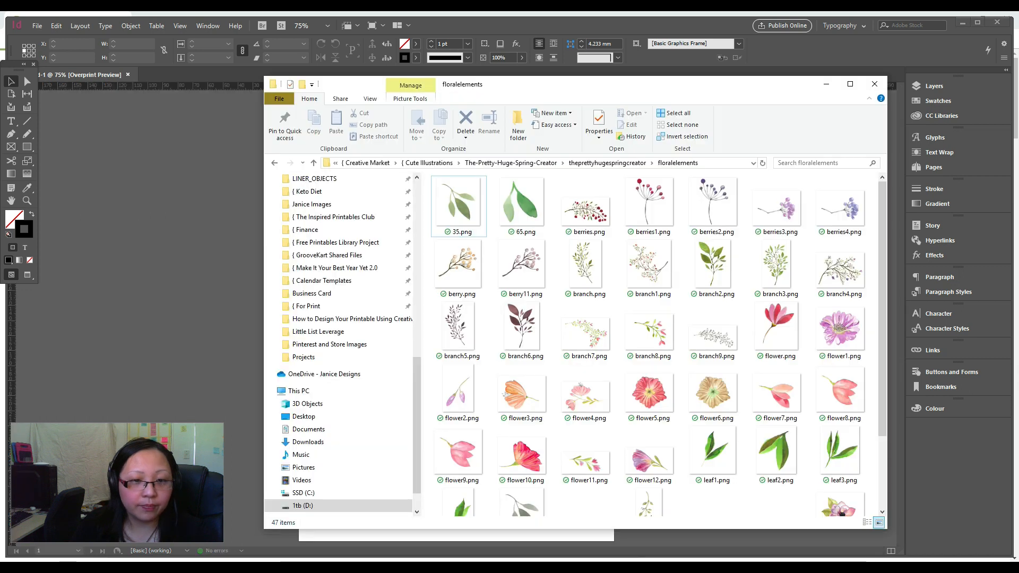
click(536, 191)
drag(561, 89, 877, 119)
drag(838, 233, 577, 163)
click(123, 112)
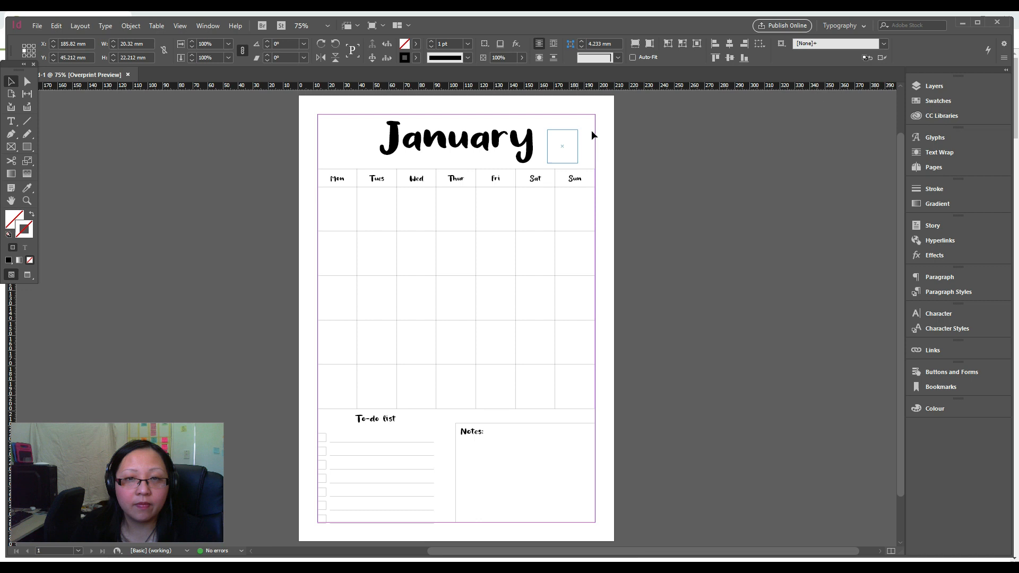
- Rotate the leaf image to 105° and move it close to the last letter of the January title
drag(581, 128, 579, 160)
click(588, 137)
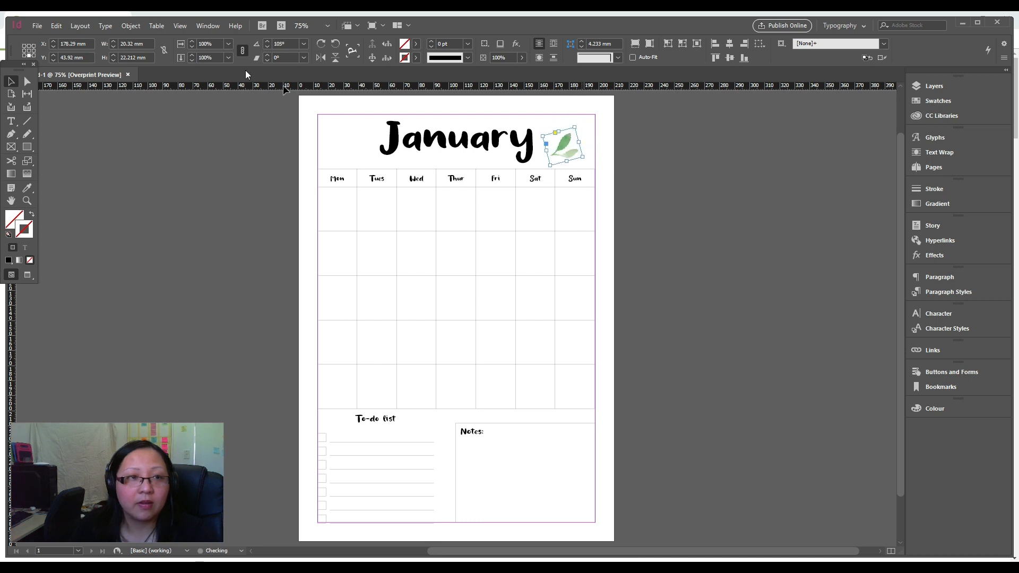
click(181, 26)
click(564, 139)
drag(564, 139, 556, 134)
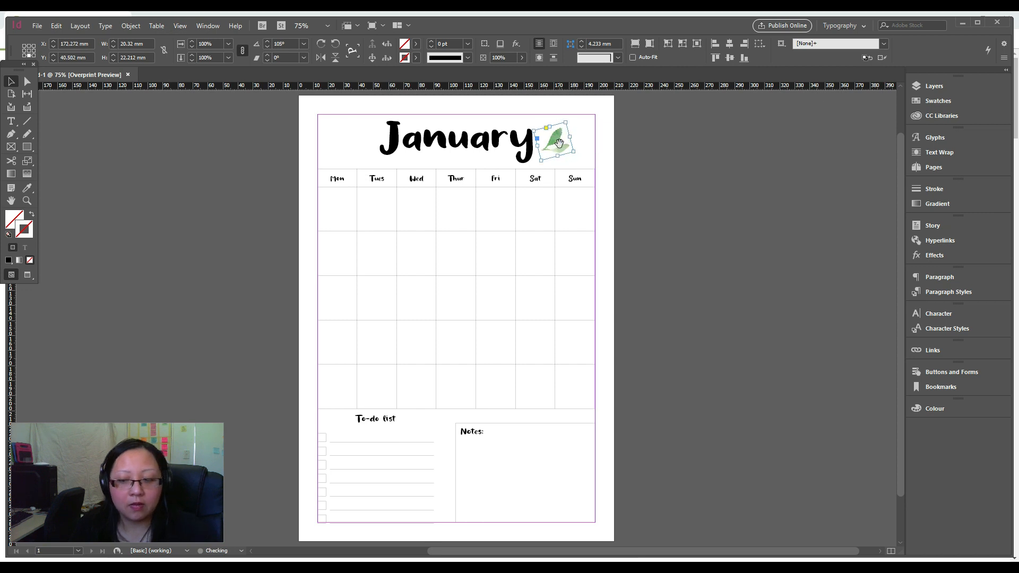
- Hide the guides and fine-tune the leaf's position beside the last letter of January, leaving the image selected
key(ctrl+=)
key(ctrl+;)
click(511, 207)
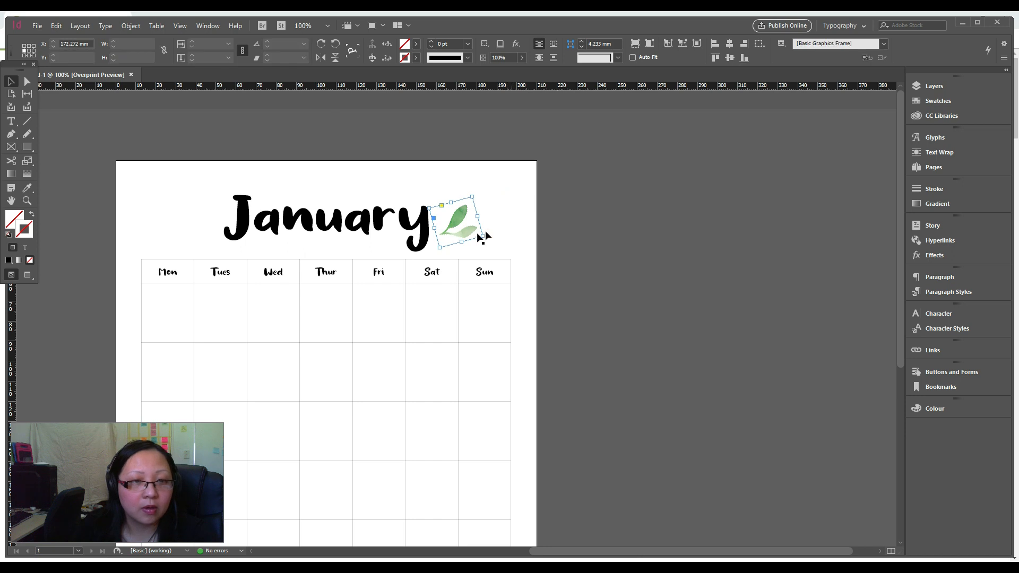
click(457, 239)
drag(455, 238, 385, 221)
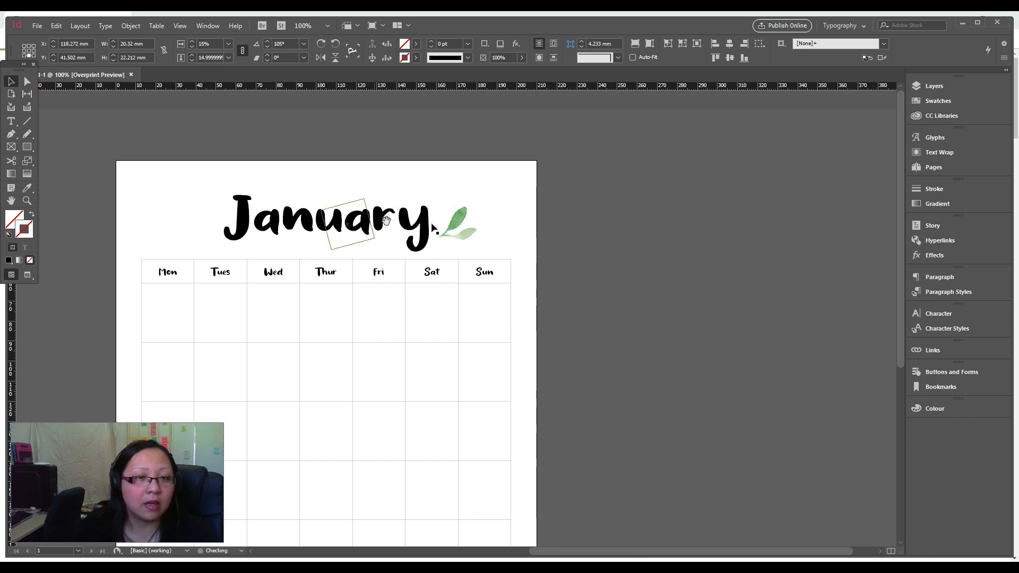
click(524, 231)
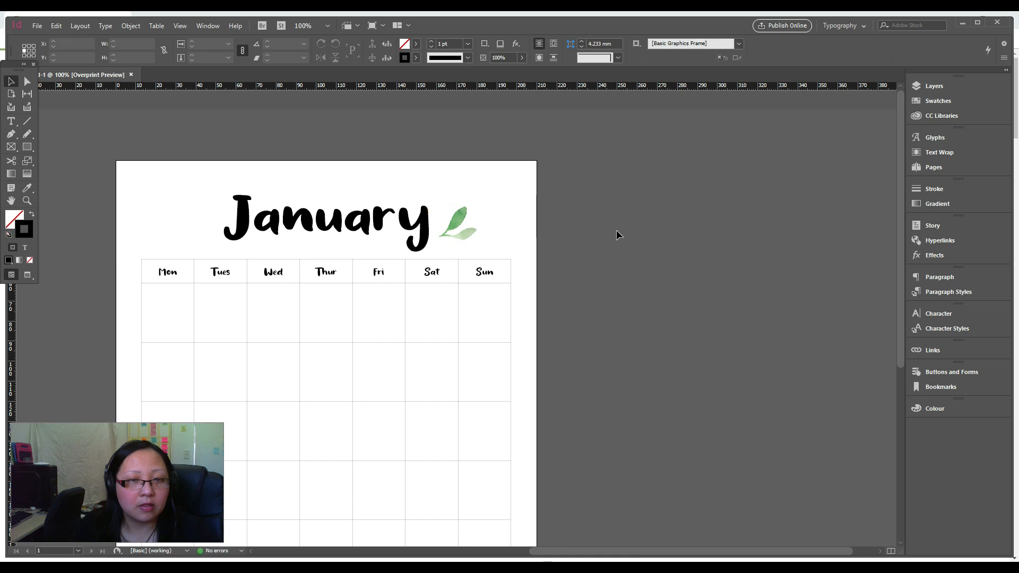
click(463, 221)
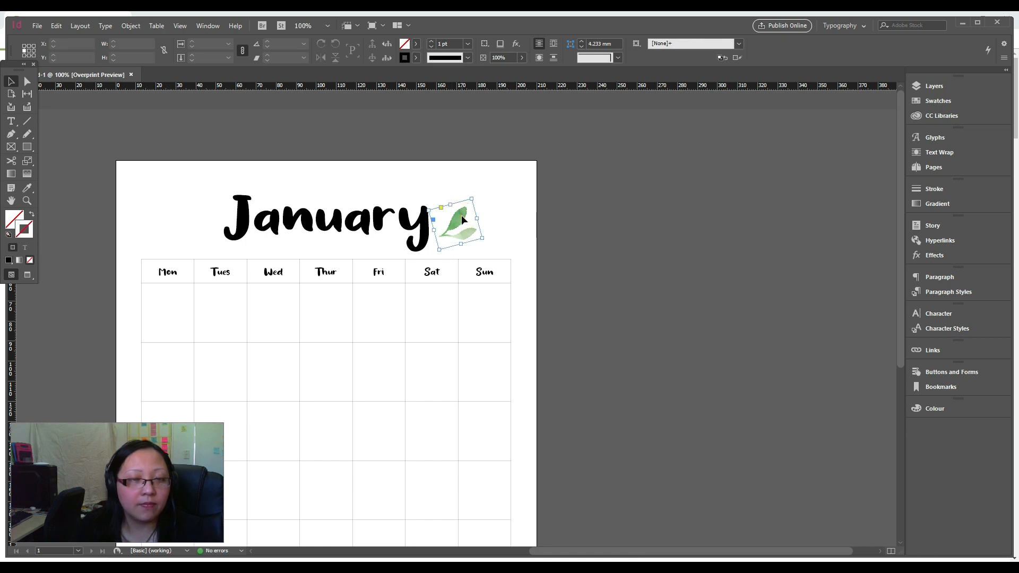
- Duplicate the leaf image to just before the January title, flip the copy horizontally and deselect it
drag(464, 221, 194, 214)
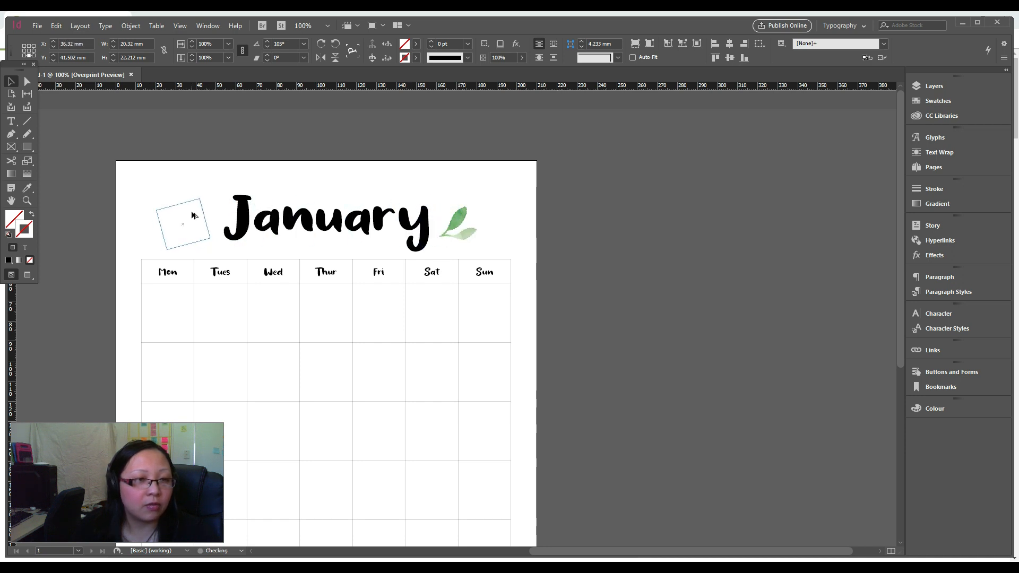
right_click(195, 214)
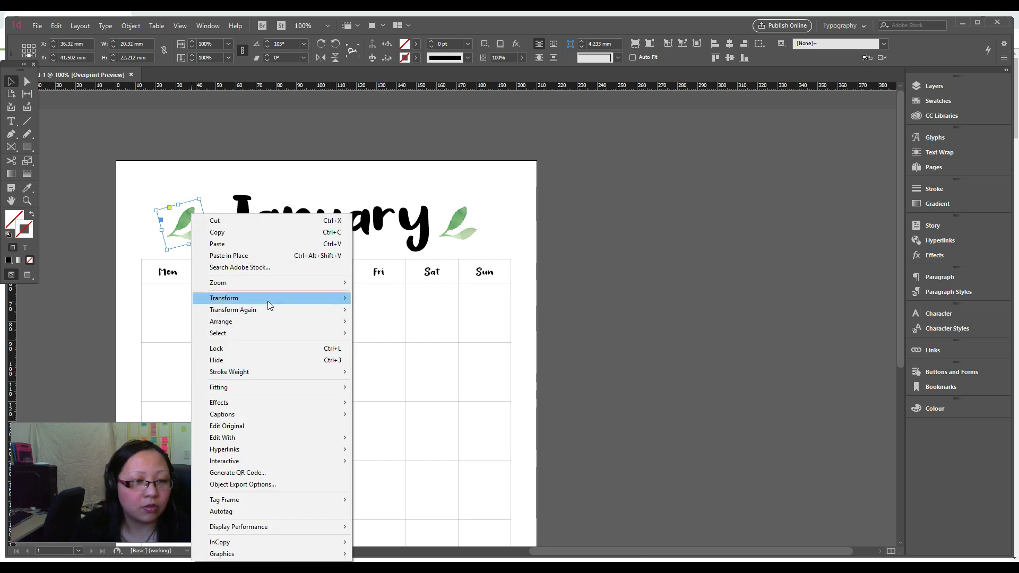
mouse_move(269, 305)
click(397, 386)
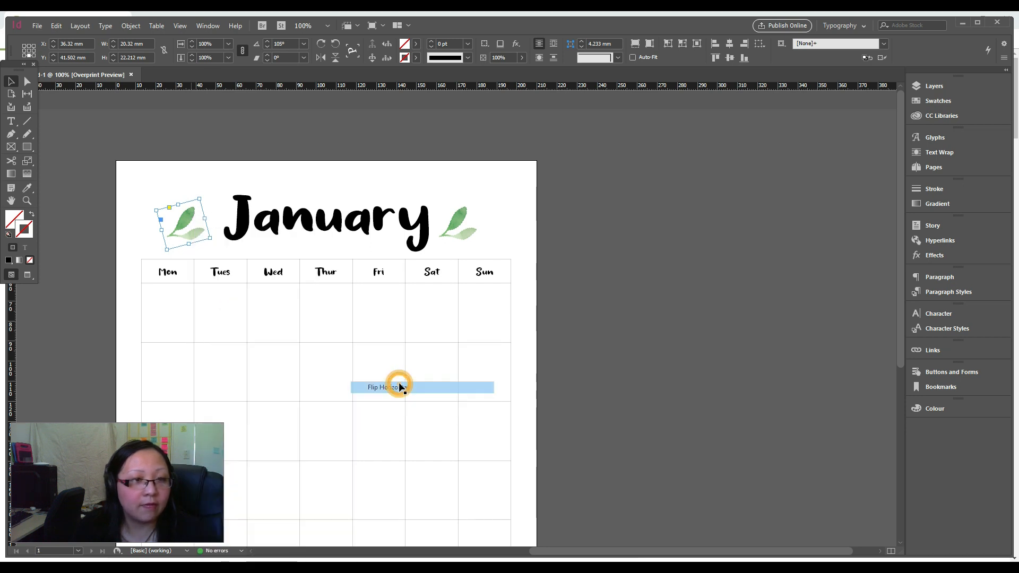
click(642, 284)
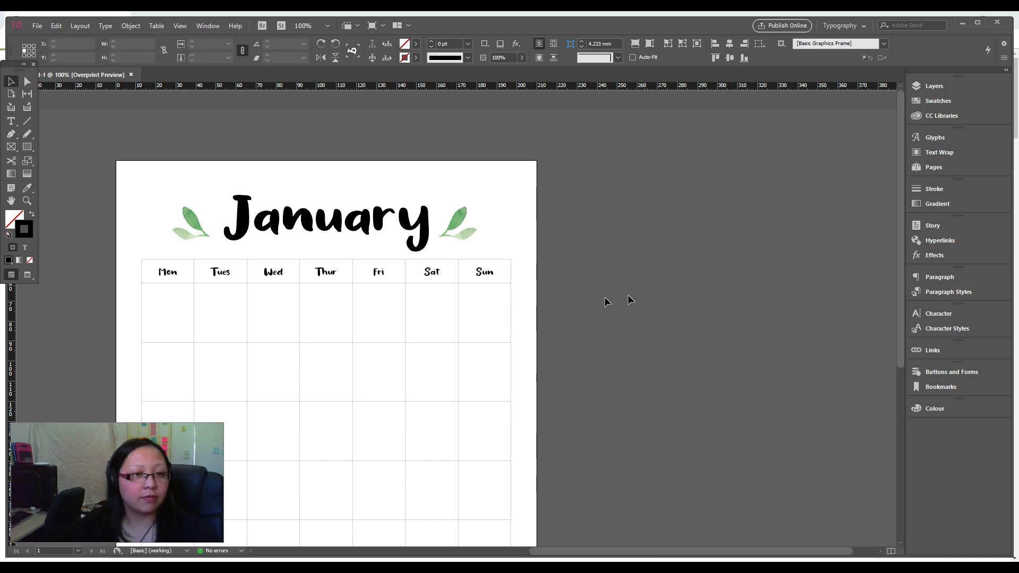
- Select both leaf images flanking the January title and align their bottom edges
click(192, 223)
click(562, 221)
click(185, 224)
shift+click(463, 220)
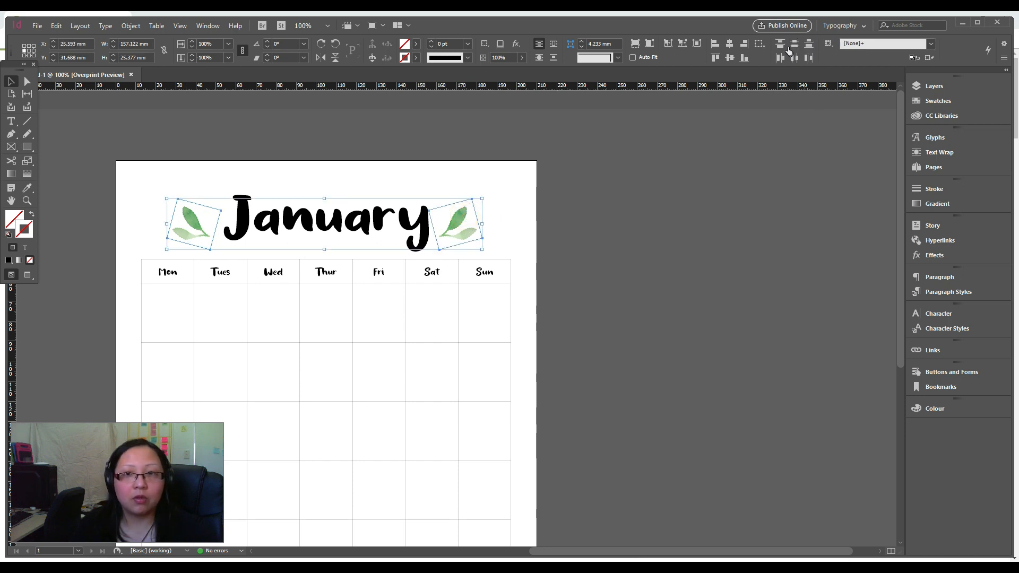
click(757, 45)
click(756, 43)
click(744, 60)
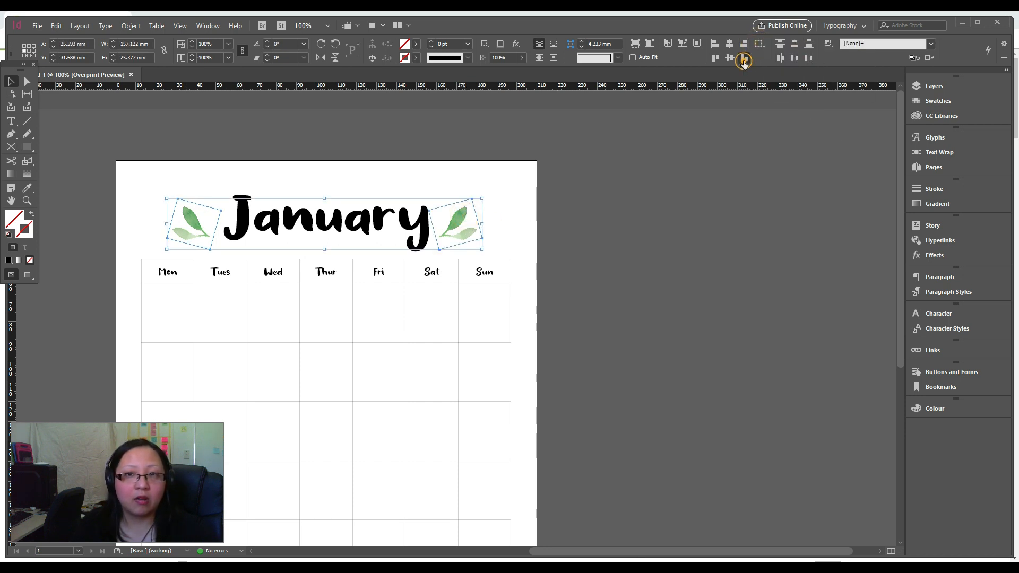
click(646, 207)
- Nudge the flipped leaf to the right, closer to the first letter of the January title, and deselect it
click(192, 226)
key(Right)
key(Right)
key(Right)
key(Right)
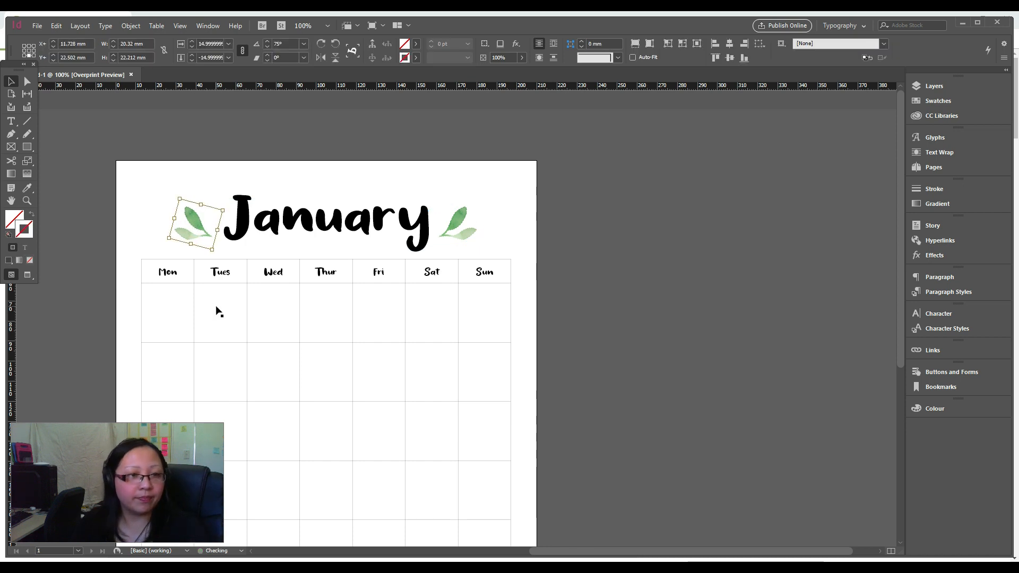
click(728, 225)
click(727, 225)
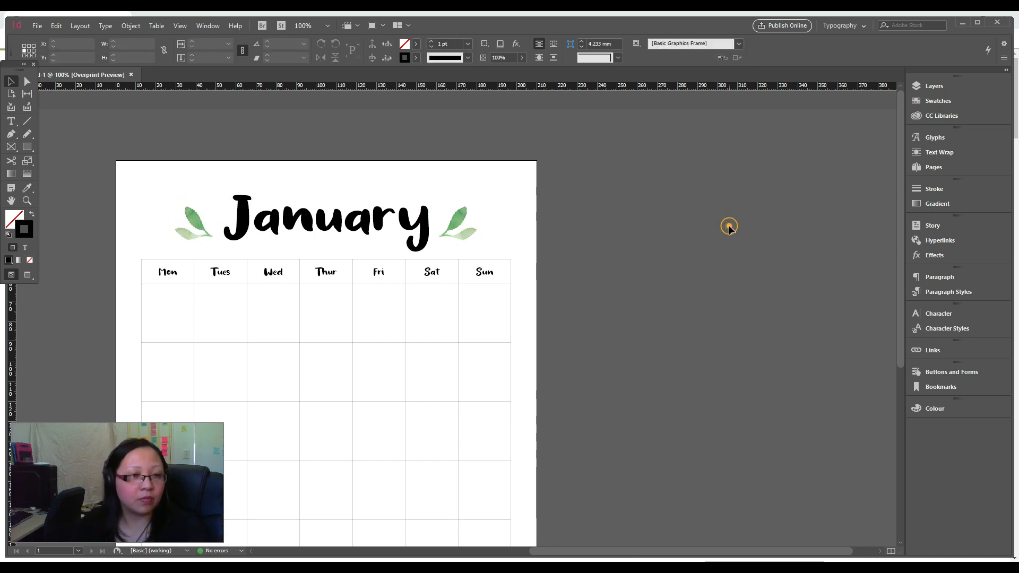
click(179, 206)
key(Right)
key(Right)
key(Right)
key(Right)
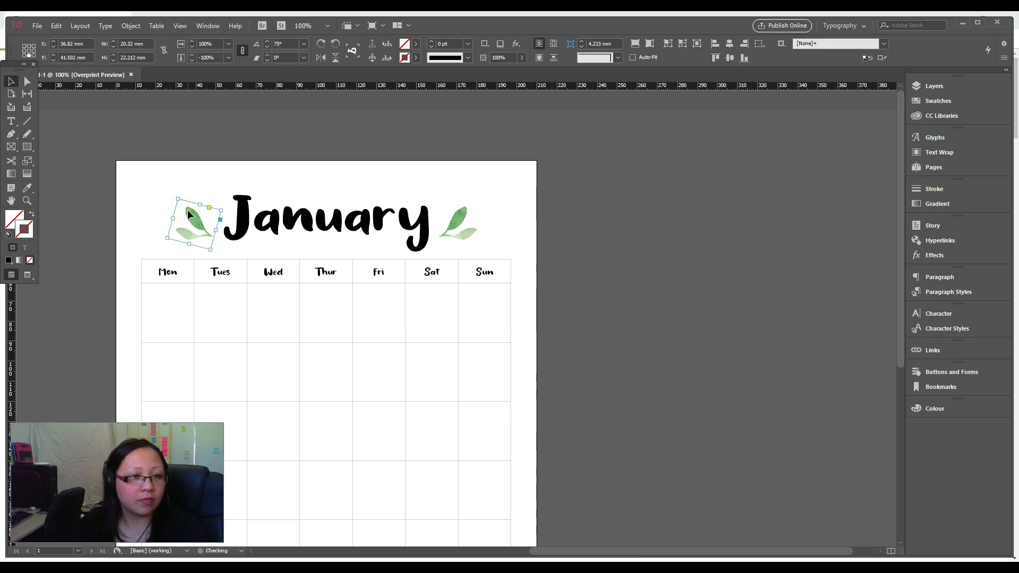
click(669, 254)
- Nudge the leaf after the January title slightly left towards its last letter and deselect it
click(455, 215)
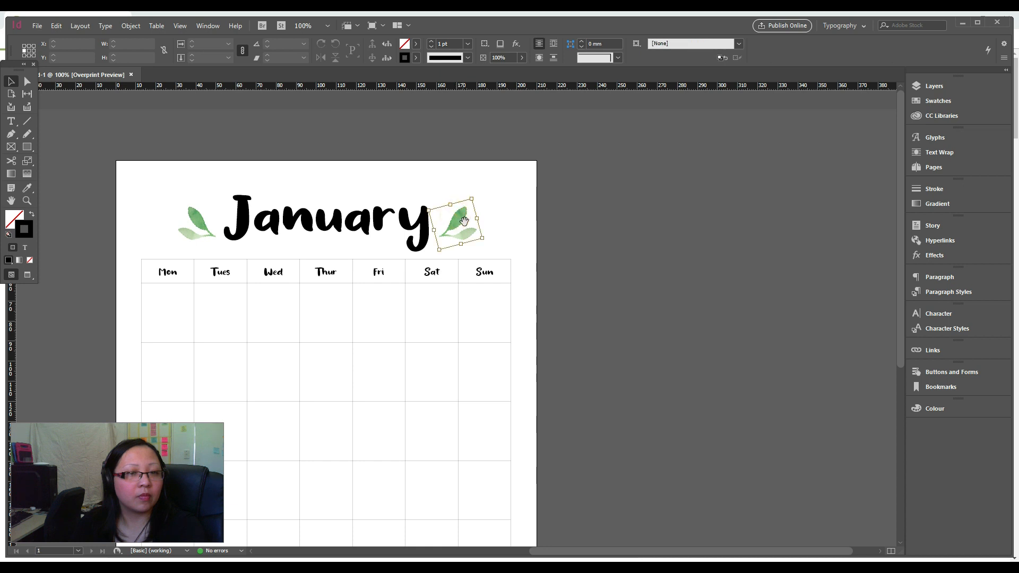
click(587, 221)
click(467, 219)
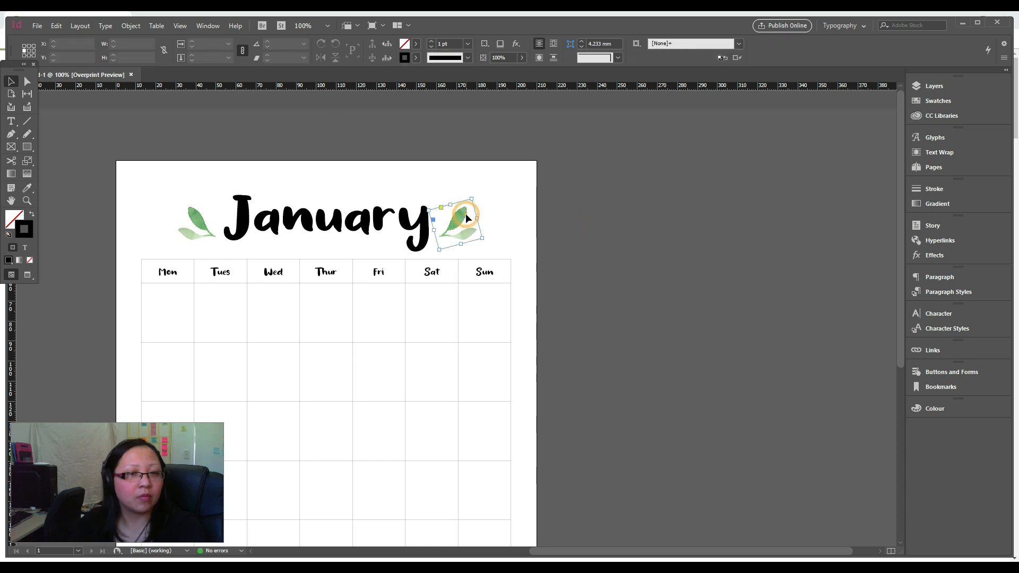
click(636, 233)
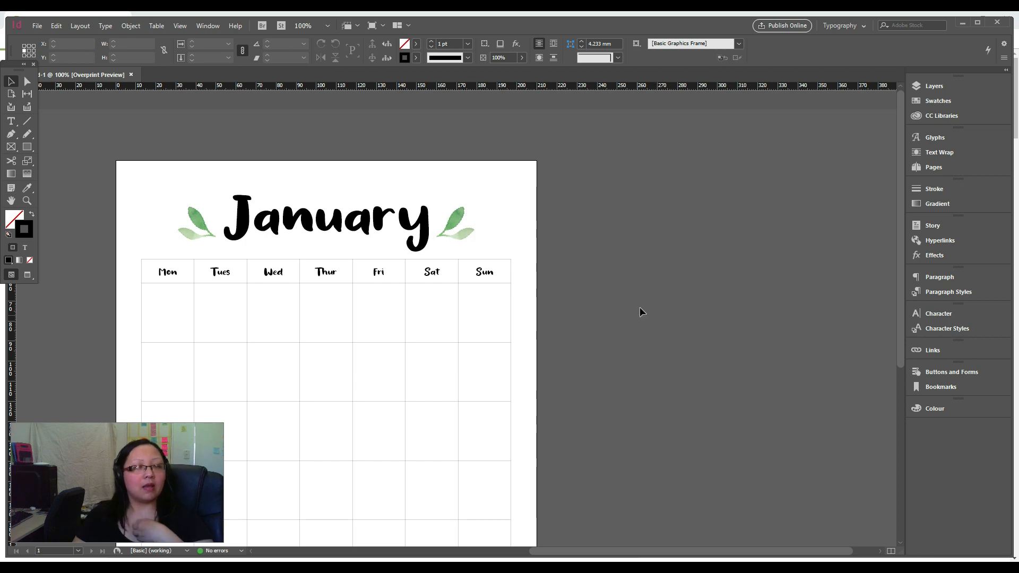
- Select both leaves beside the January title, move them up slightly to a Y position of about 28.3 mm, and deselect them
scroll(640, 310, down, 1)
key(ctrl+minus)
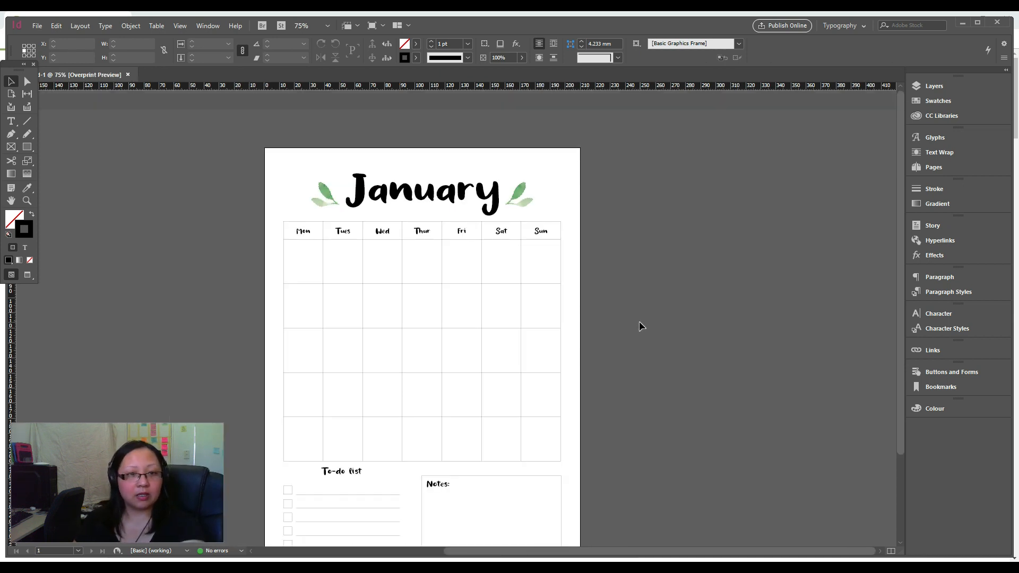
key(ctrl+minus)
key(ctrl+equal)
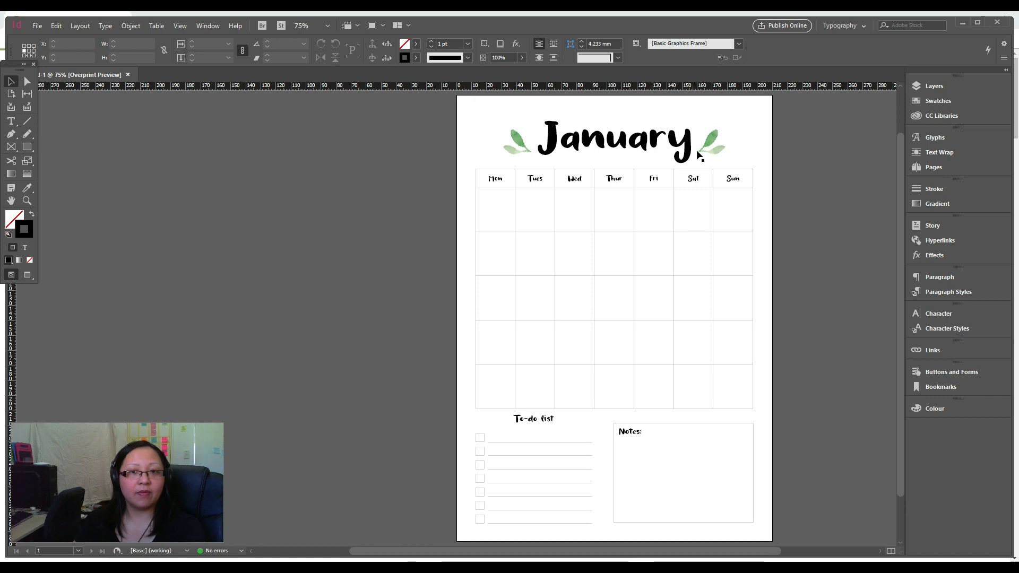
click(715, 136)
shift+click(514, 145)
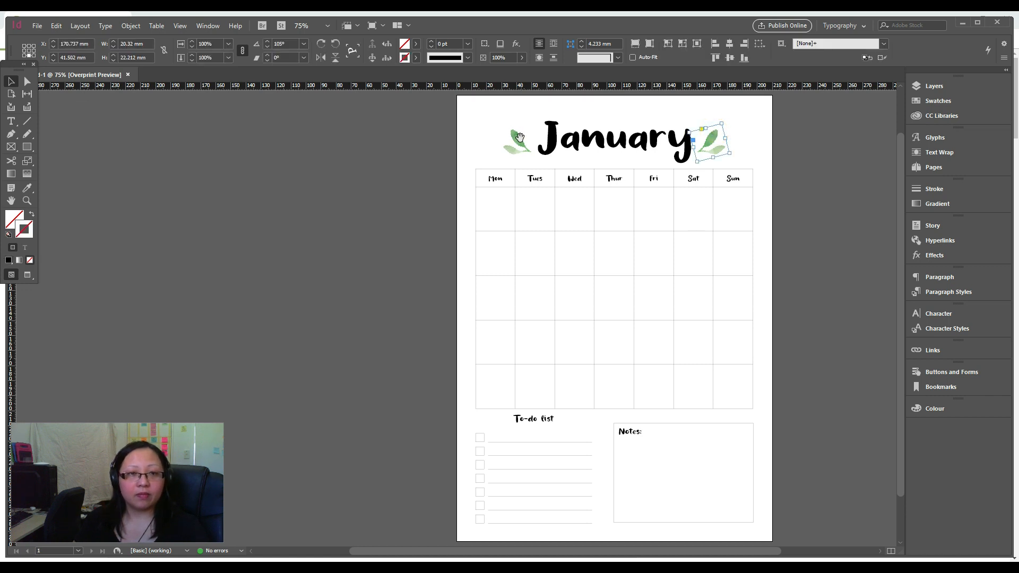
click(625, 107)
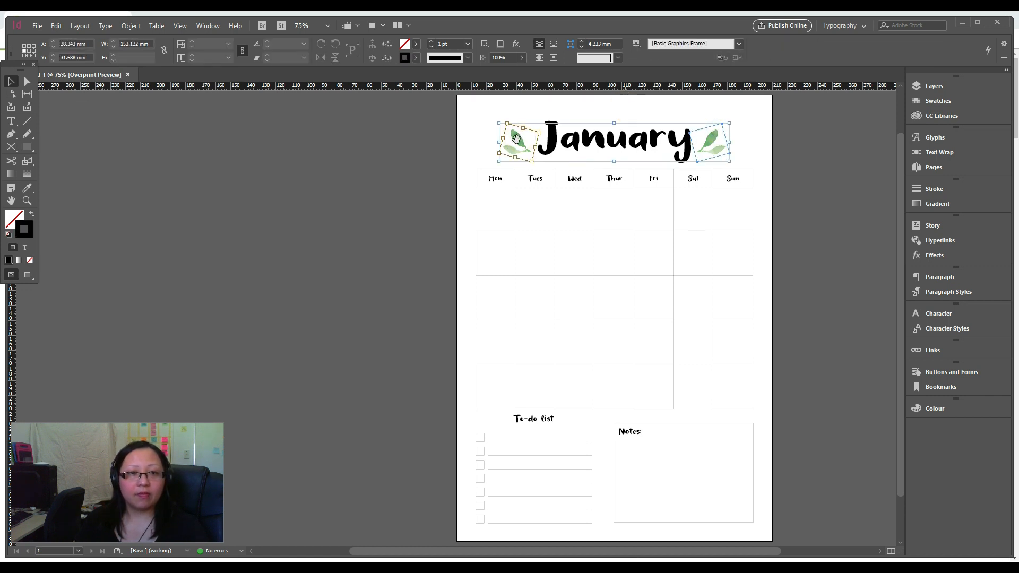
click(513, 139)
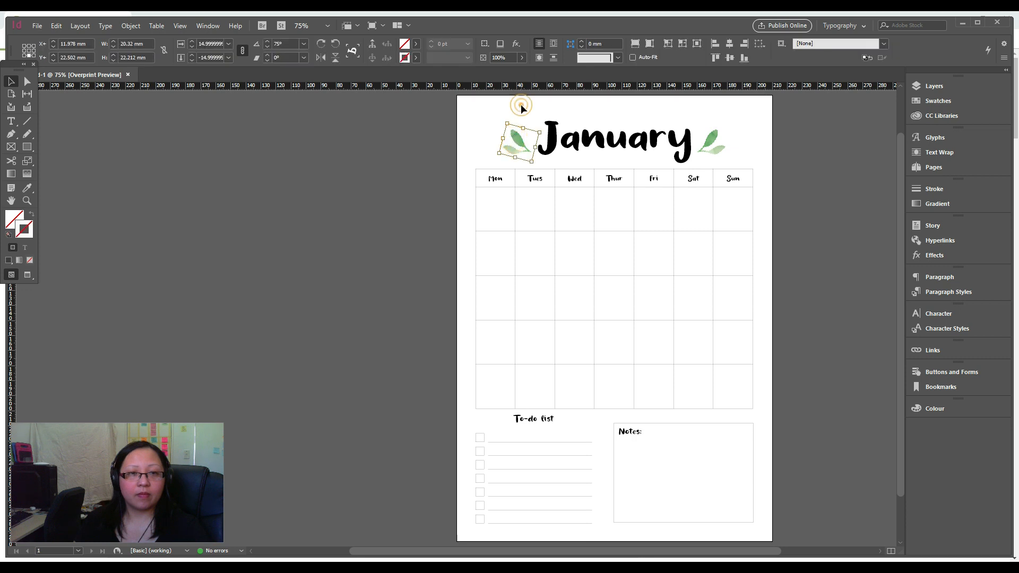
click(460, 118)
drag(529, 152, 527, 158)
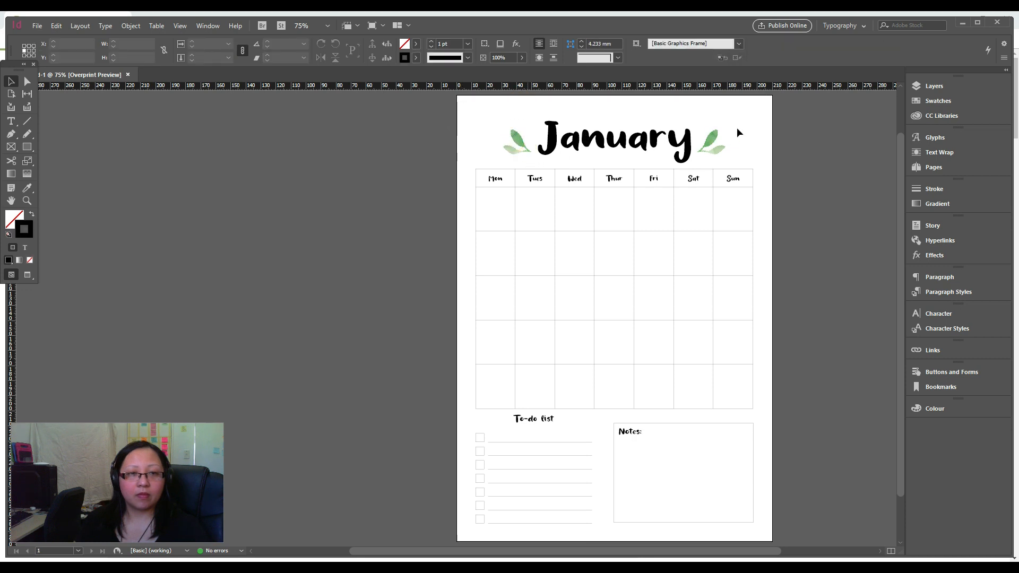
drag(749, 117, 711, 129)
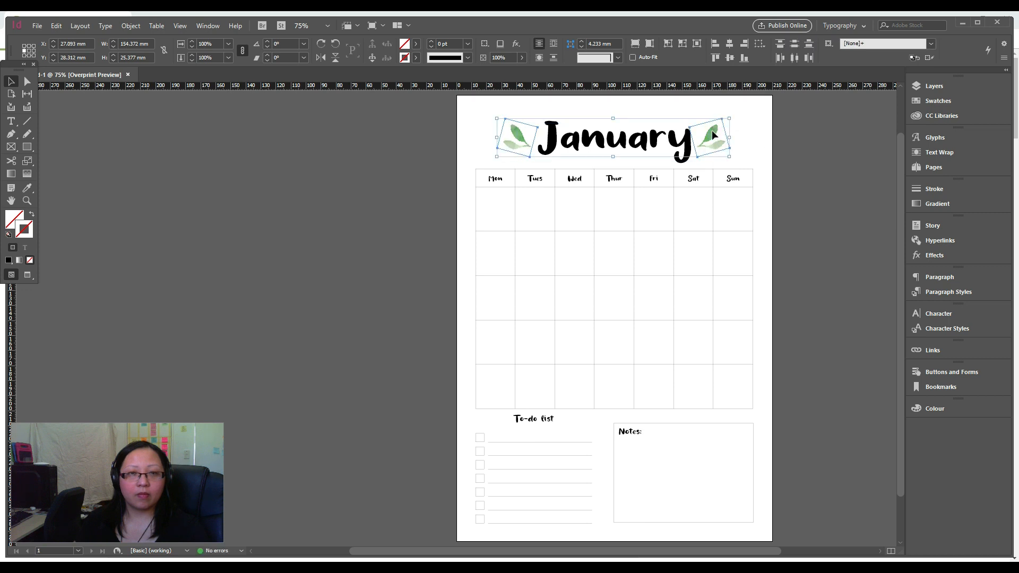
click(843, 155)
click(880, 217)
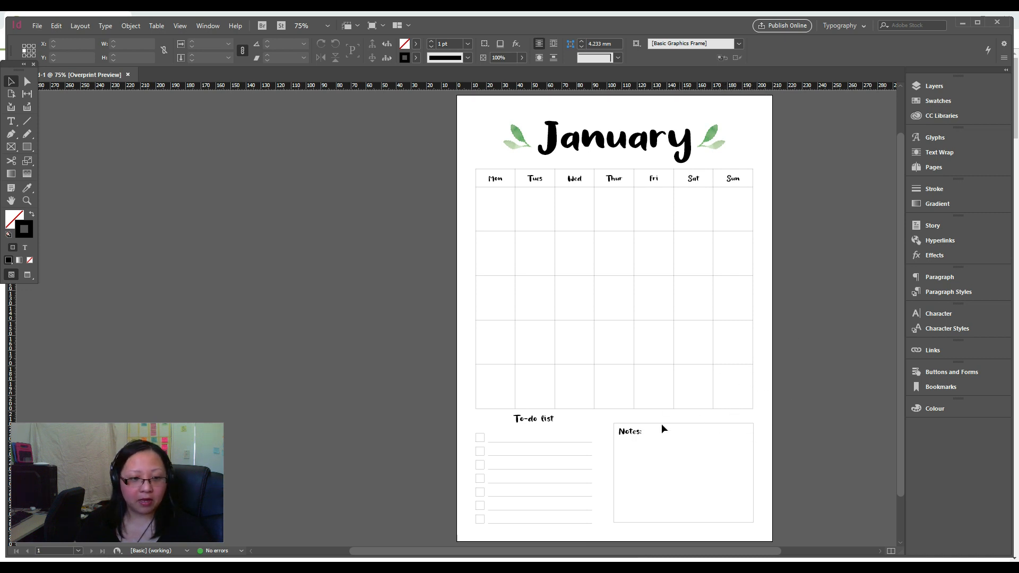
- Try to place flower3.png from the floralelements folder over the last Sunday cell of the calendar table, and undo it
key(alt+Tab)
drag(682, 105, 333, 109)
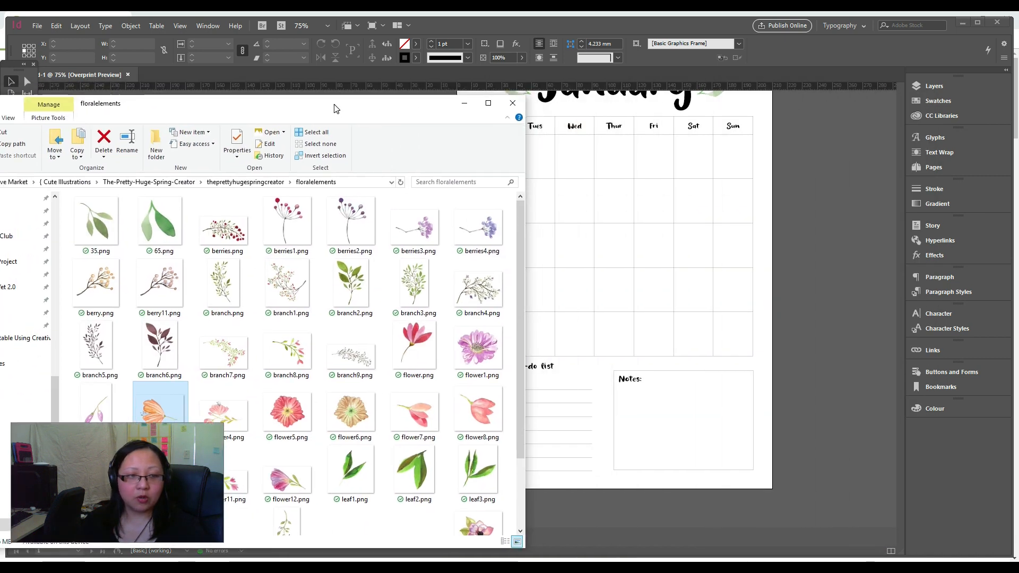
drag(162, 406, 731, 338)
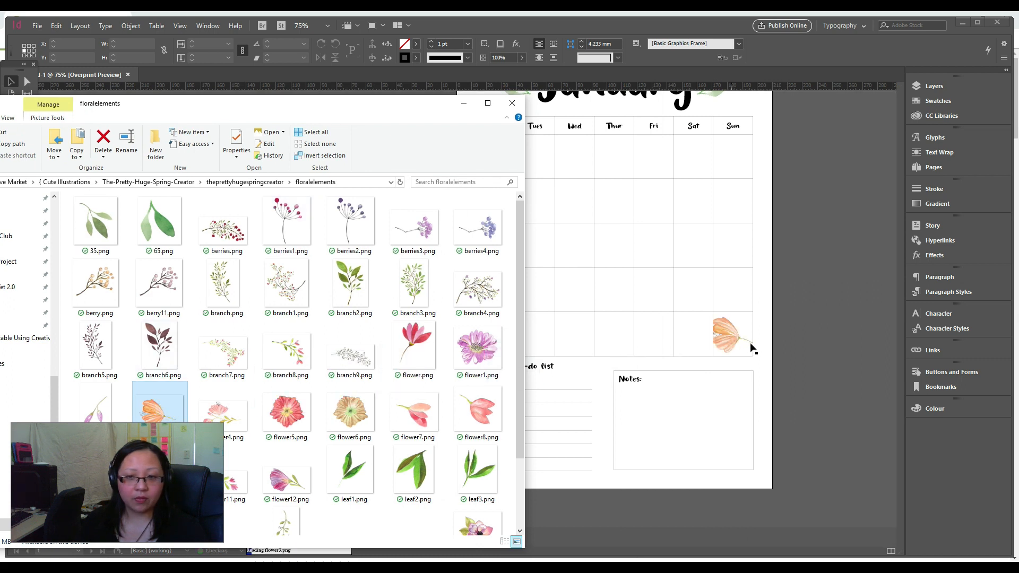
click(879, 273)
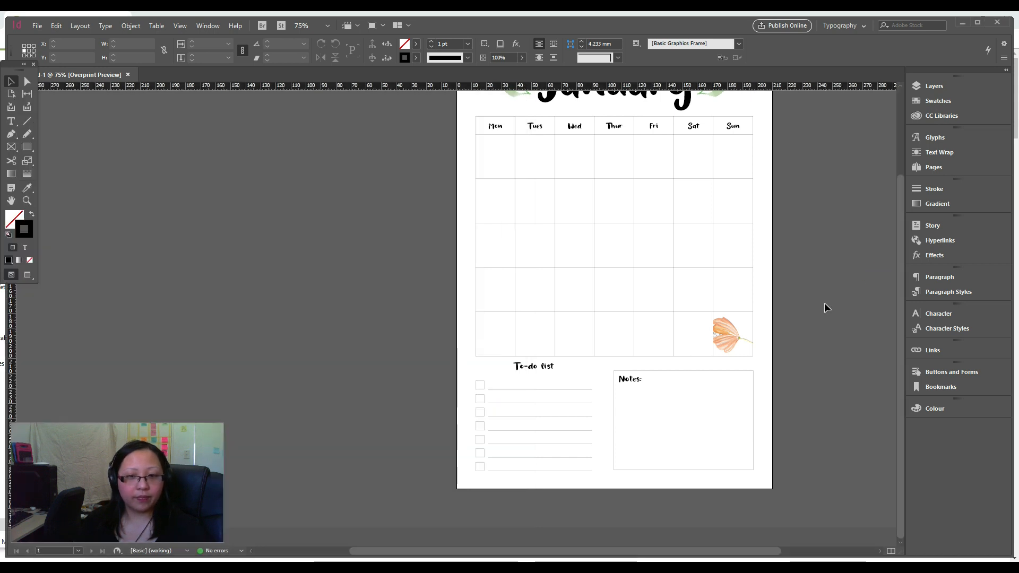
key(ctrl+z)
- Place flower3.png from the floralelements folder at the page's edge beside the Notes box, about 98 x 74 mm
key(alt+Tab)
drag(160, 404, 726, 335)
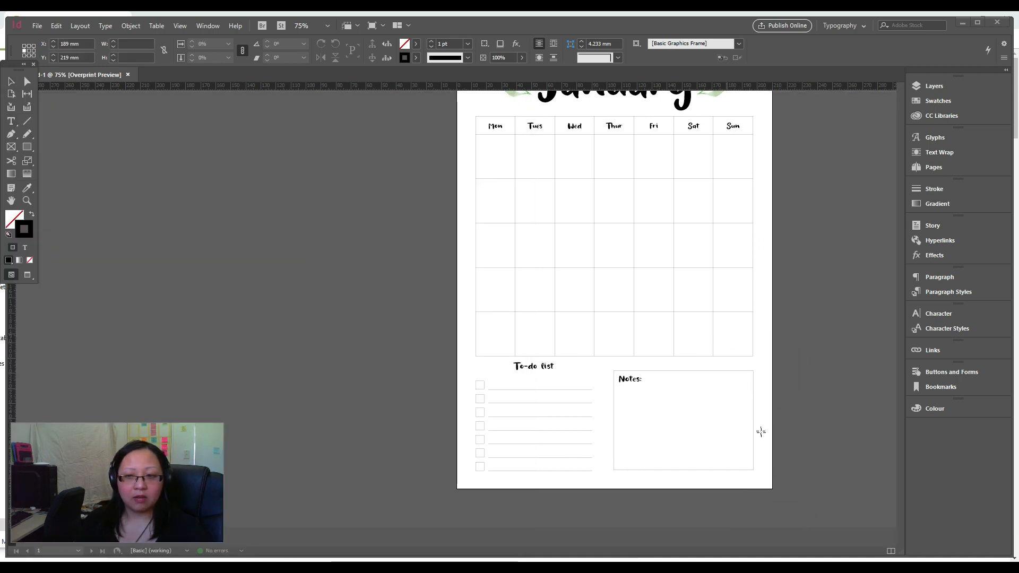
key(Escape)
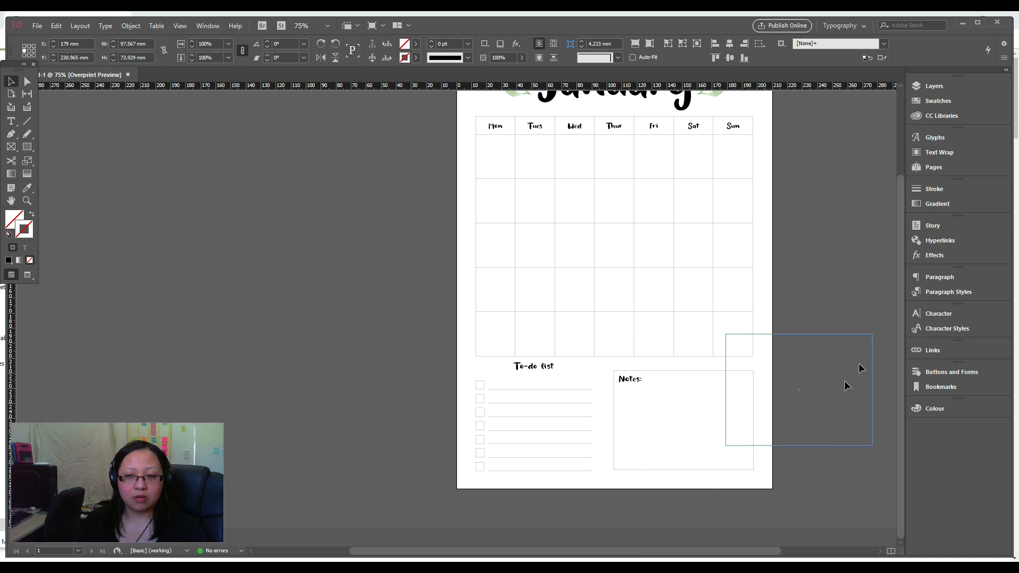
- Scale the flower to 66%, rotate it to -52° and position it over the upper right corner of the Notes box, leaving it deselected
drag(875, 332, 819, 402)
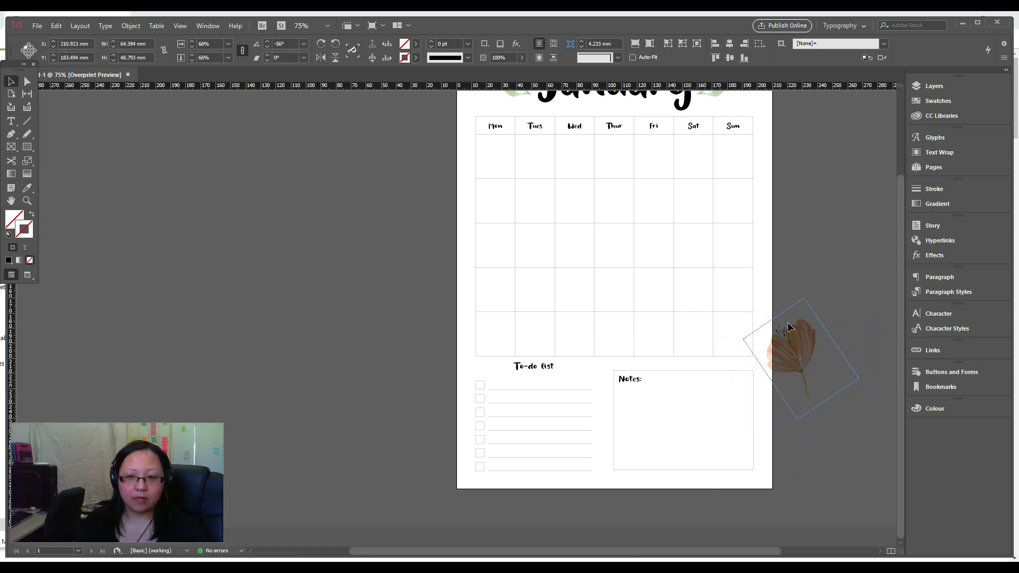
drag(810, 322, 759, 319)
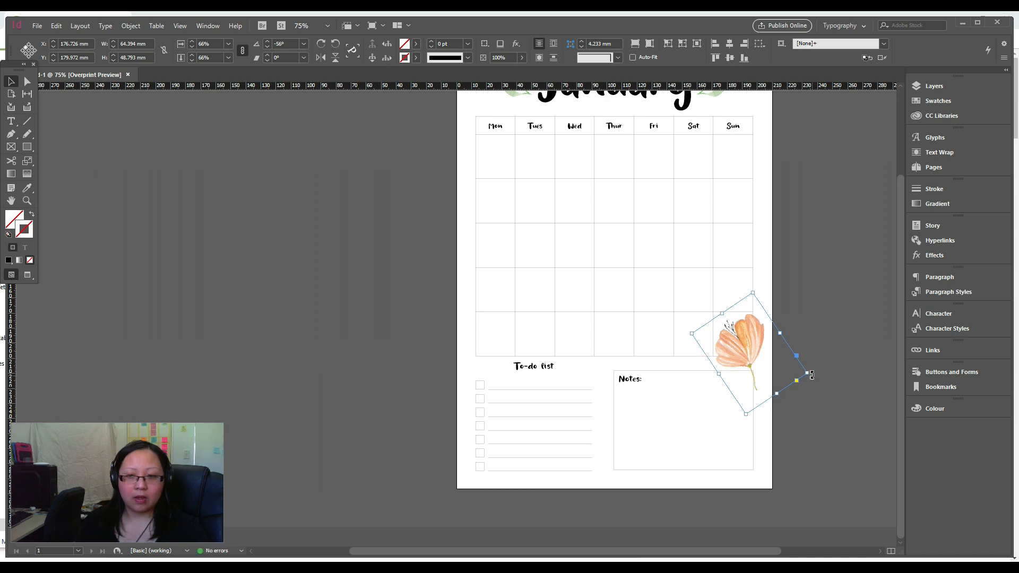
drag(812, 387, 804, 393)
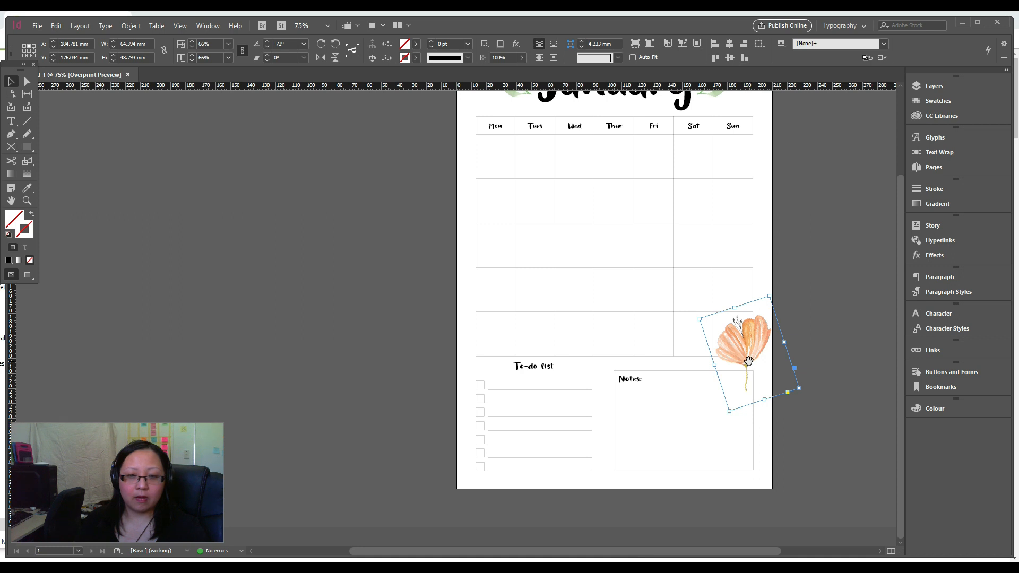
drag(756, 397, 760, 416)
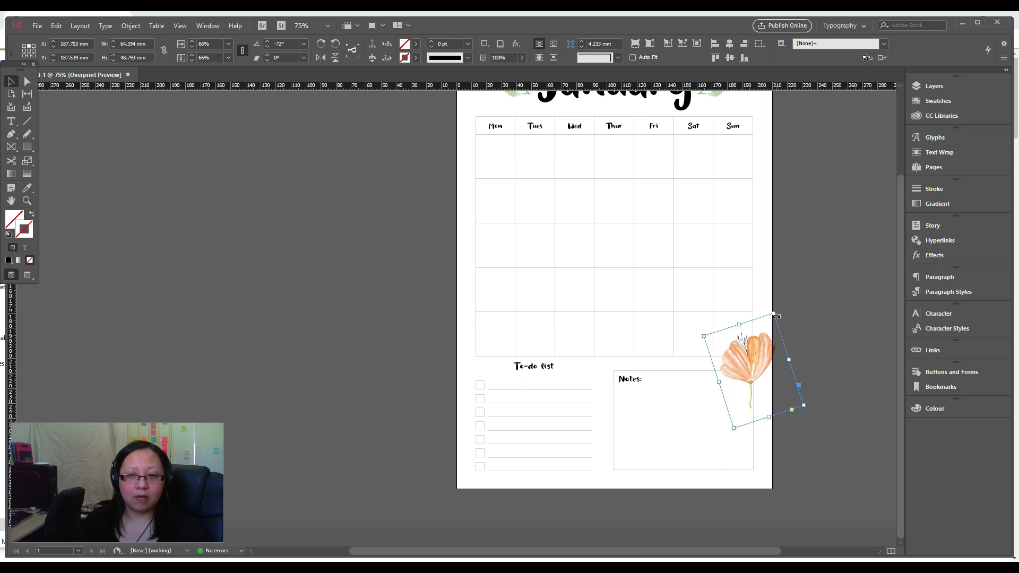
drag(767, 402, 817, 392)
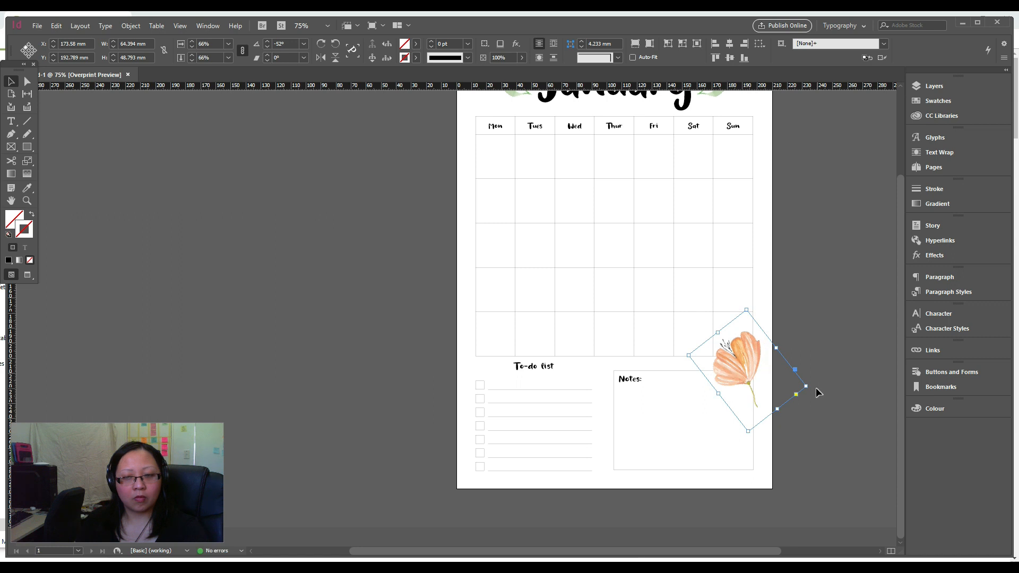
click(817, 330)
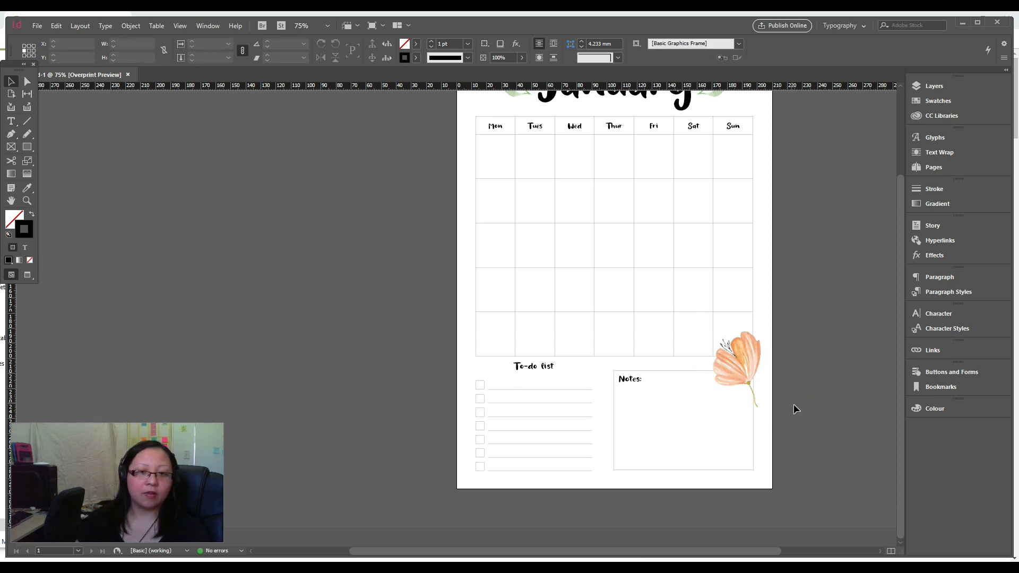
- Review the decorated calendar page from the January title down to the to-do list and Notes box
scroll(794, 409, up, 3)
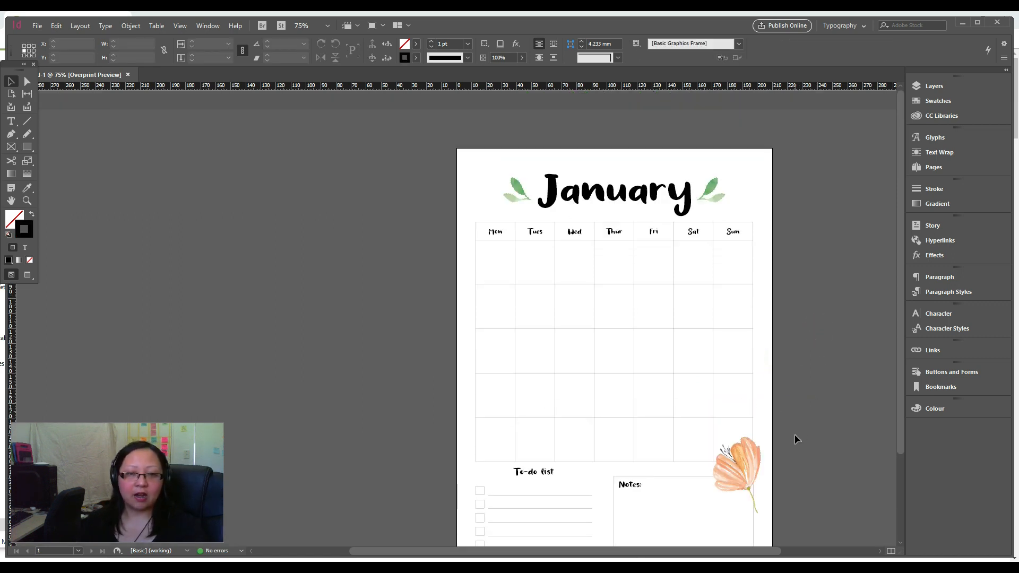
scroll(794, 439, down, 3)
scroll(794, 440, up, 3)
scroll(793, 435, down, 1)
scroll(793, 435, up, 1)
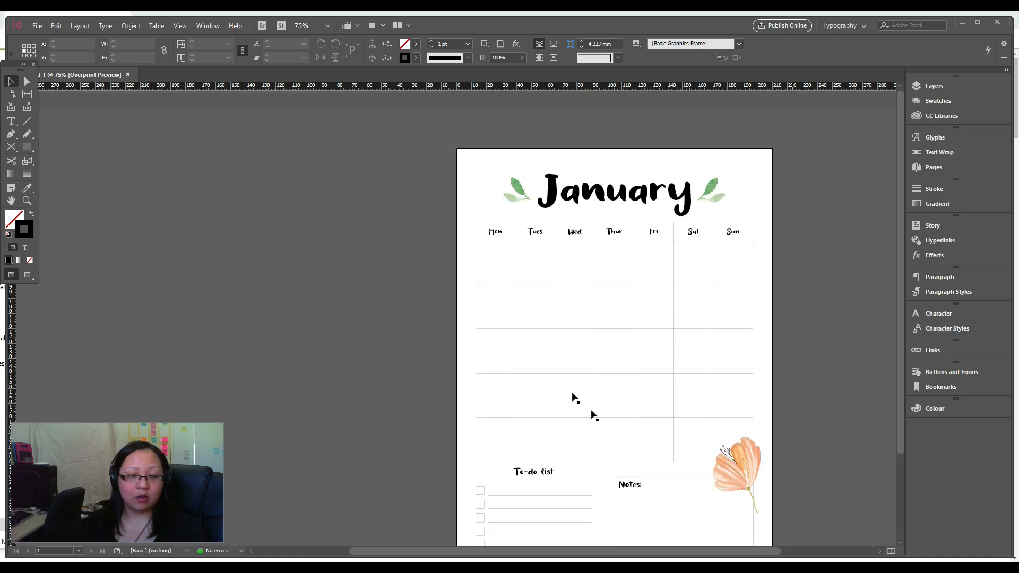
scroll(655, 389, down, 2)
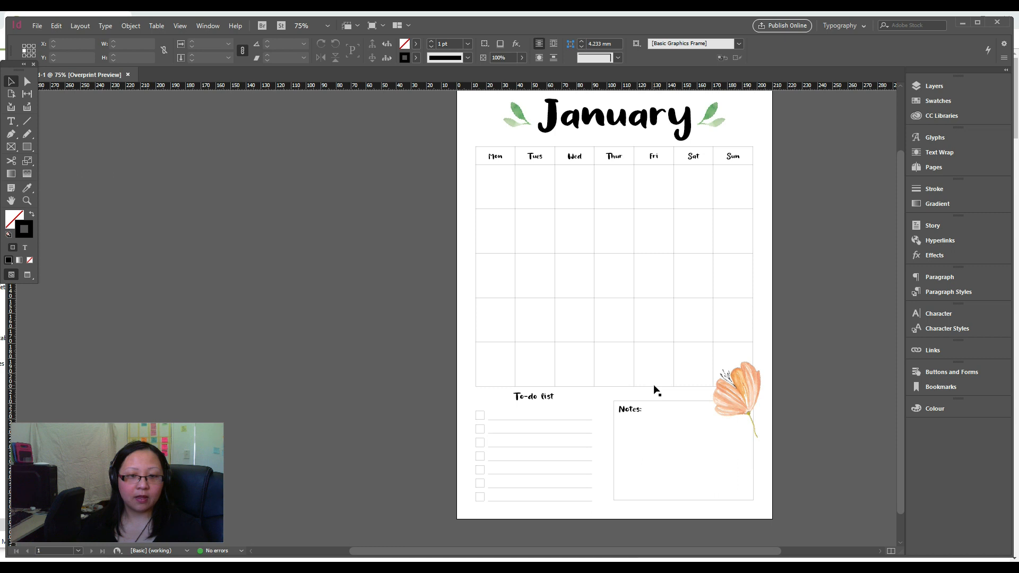
scroll(655, 389, up, 1)
drag(466, 177, 404, 212)
- Set all the calendar page's margins to 15 mm
click(37, 25)
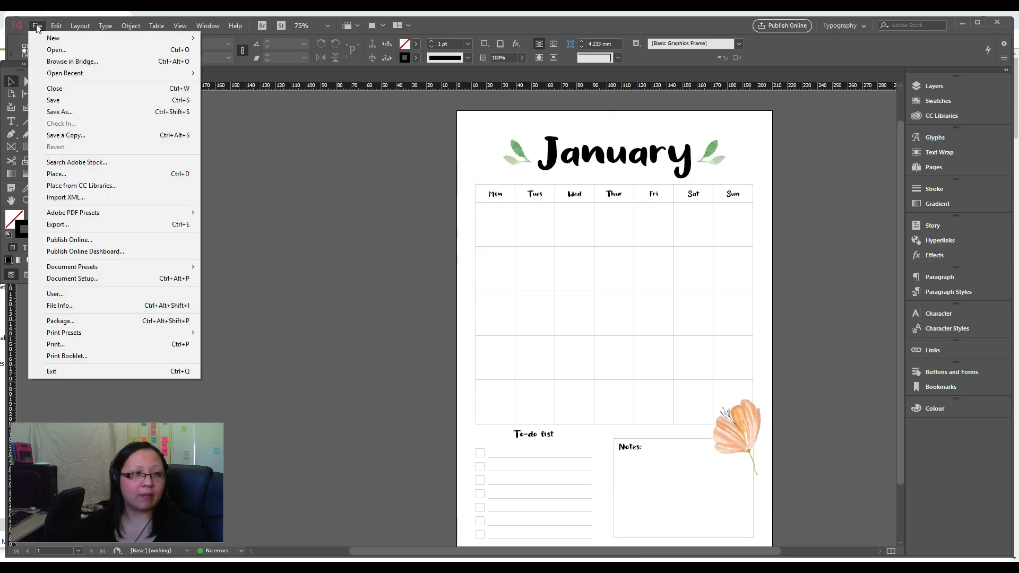
mouse_move(65, 30)
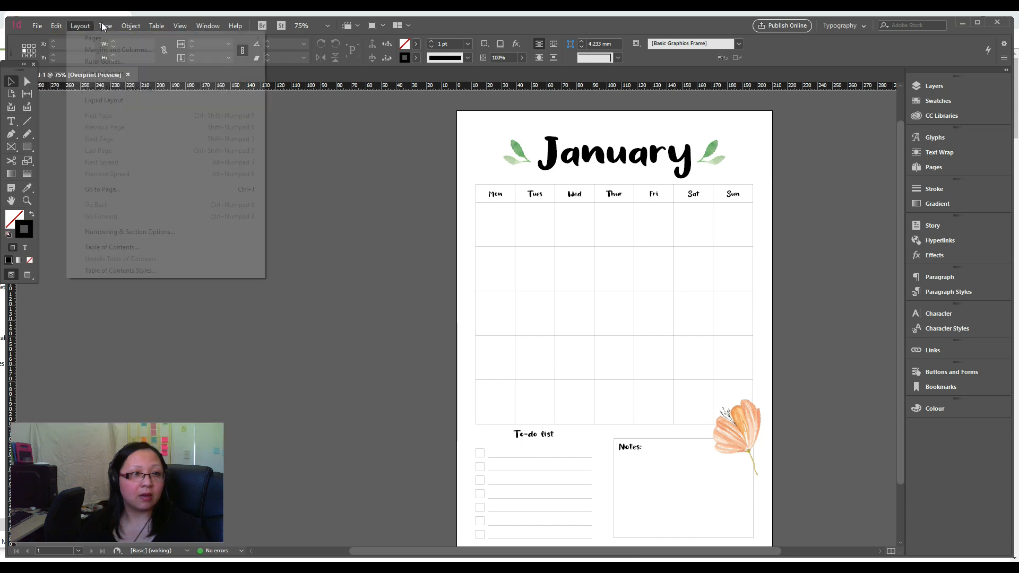
click(96, 50)
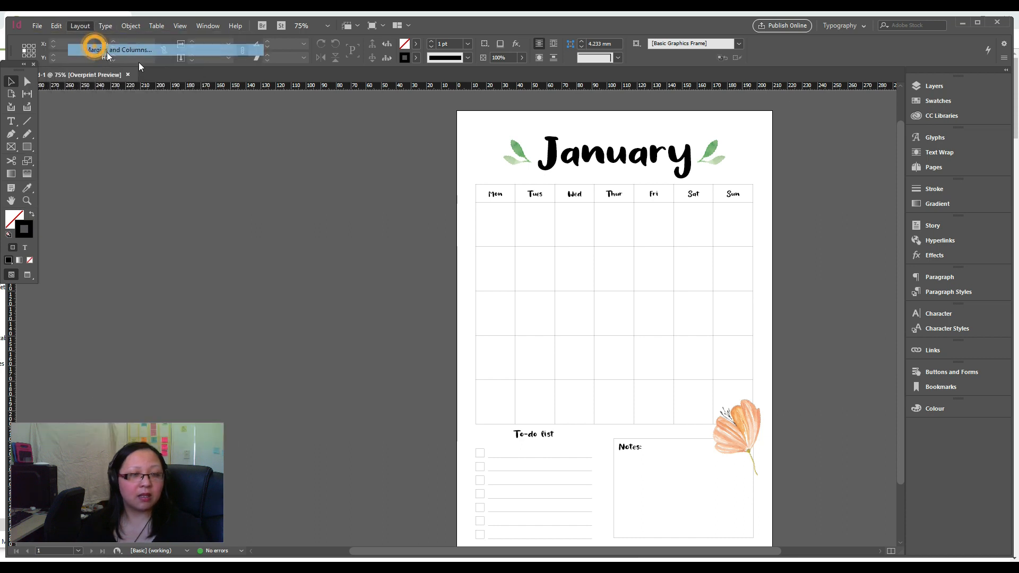
drag(449, 257, 428, 258)
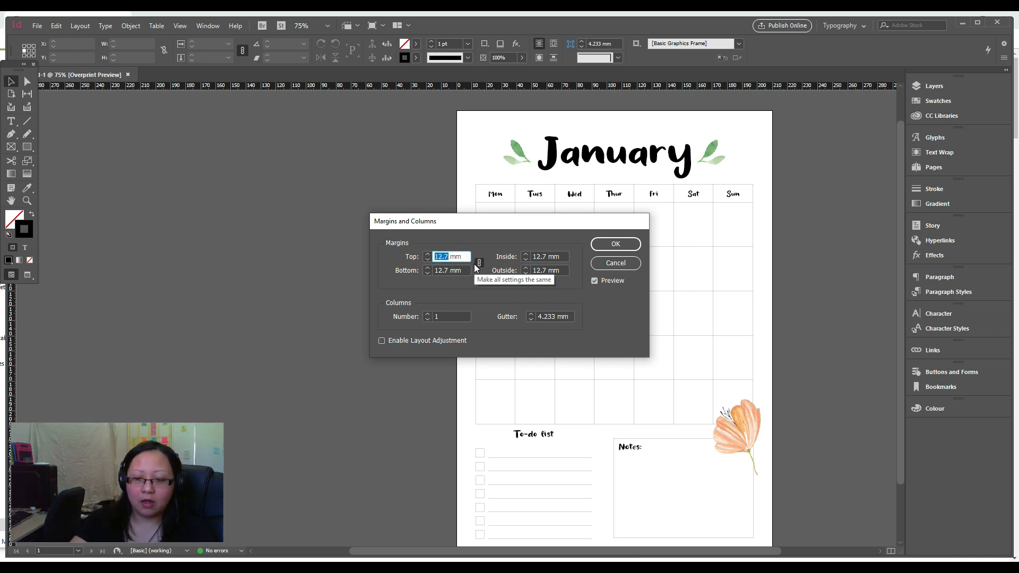
text(15)
key(Return)
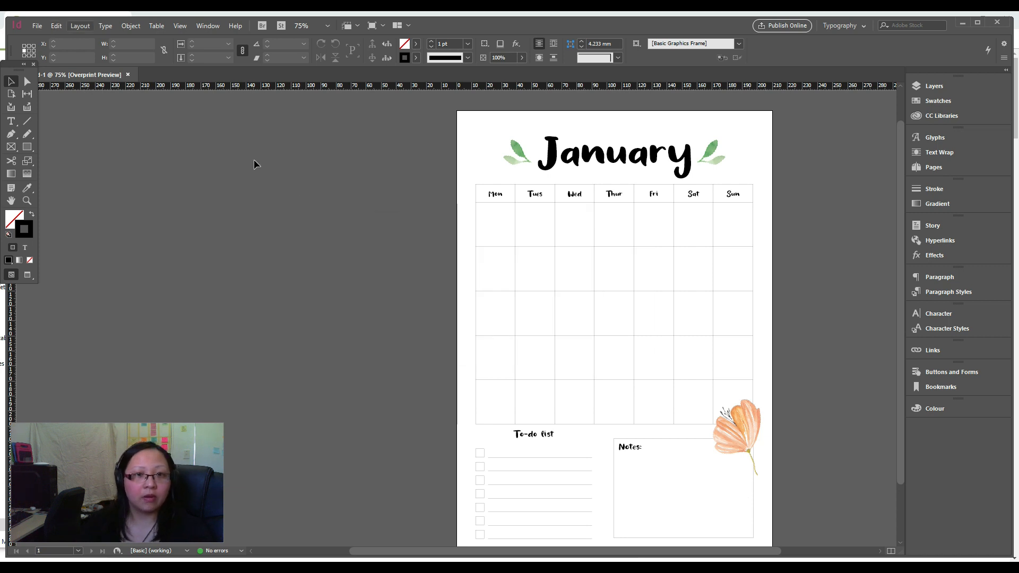
click(795, 314)
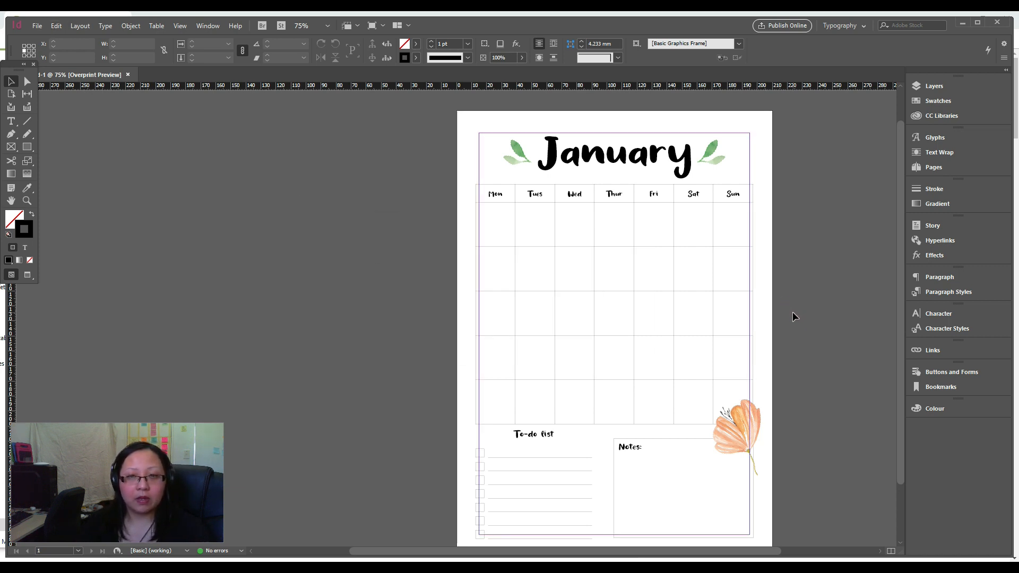
- Group the calendar table, to-do list, Notes box and flower and scale them down to fit inside the page margins
scroll(791, 310, down, 2)
drag(467, 142, 753, 514)
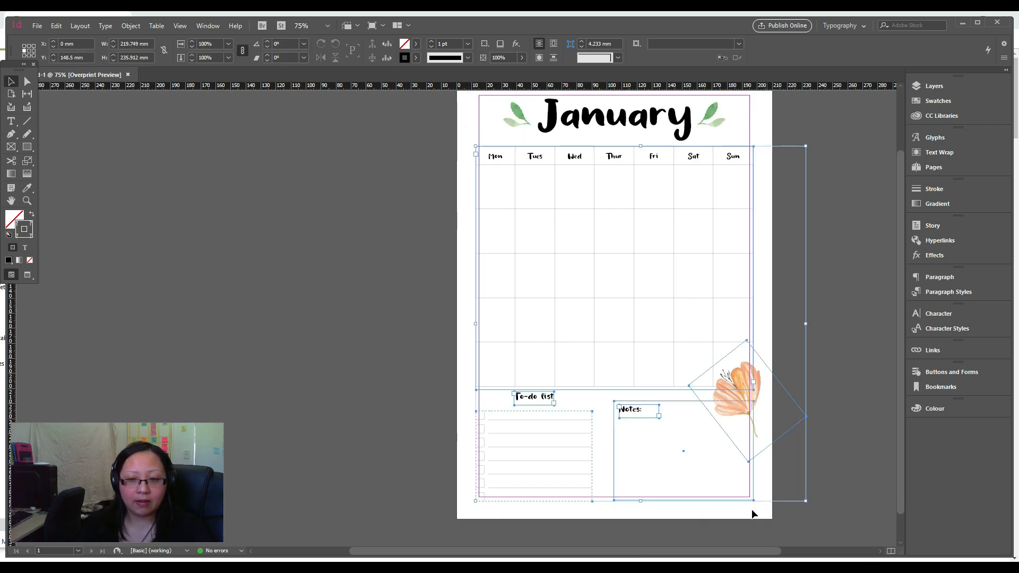
key(ctrl+g)
drag(476, 500, 479, 485)
double_click(690, 319)
drag(614, 361, 612, 389)
key(ctrl+shift+g)
shift+click(738, 228)
drag(689, 440, 690, 452)
click(769, 407)
click(637, 410)
click(806, 442)
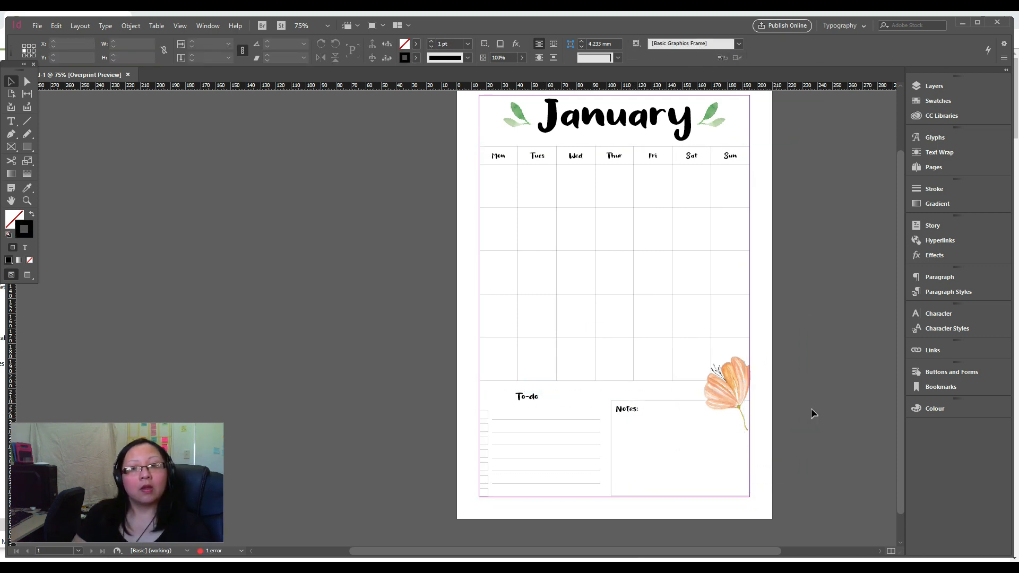
- Move the flower slightly outward so it overhangs the page margin at the Notes box's upper right corner, leaving it deselected
click(732, 388)
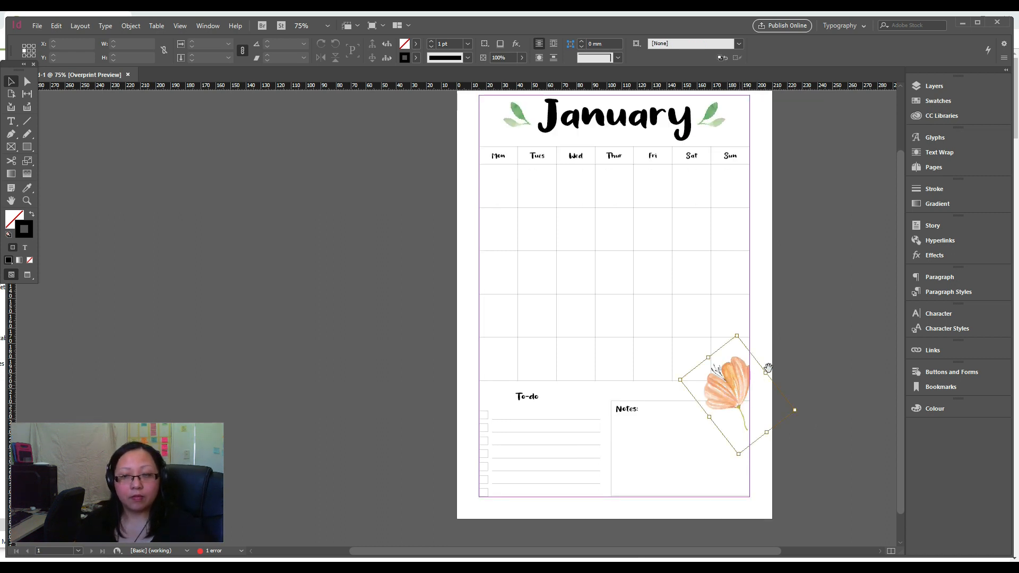
click(745, 369)
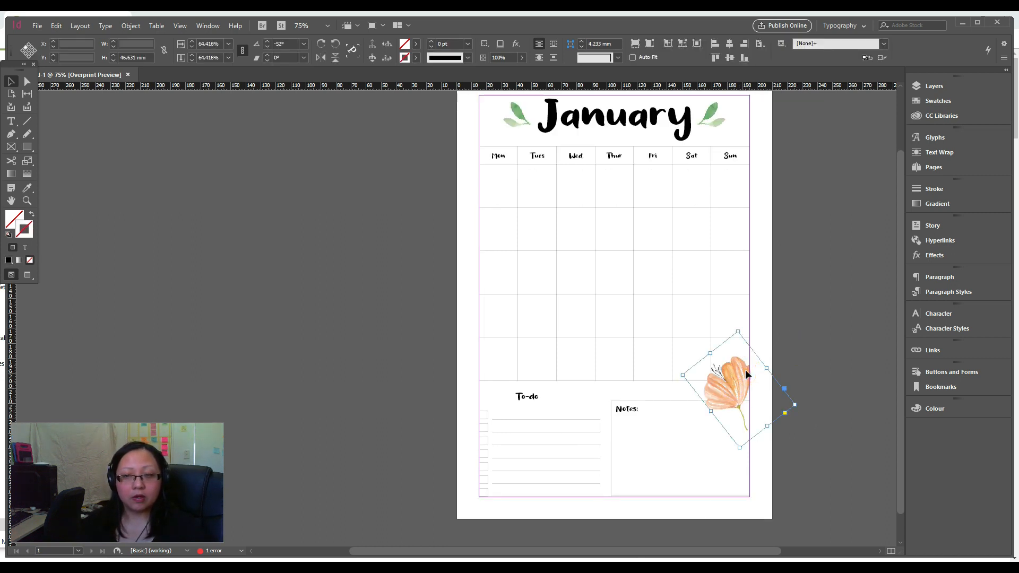
drag(745, 369, 753, 377)
key(Escape)
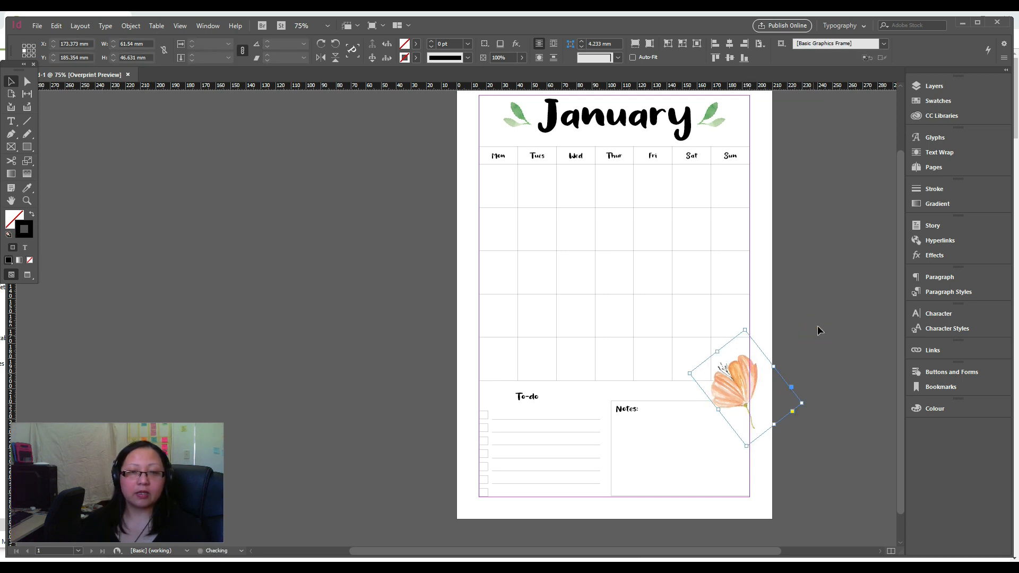
click(846, 317)
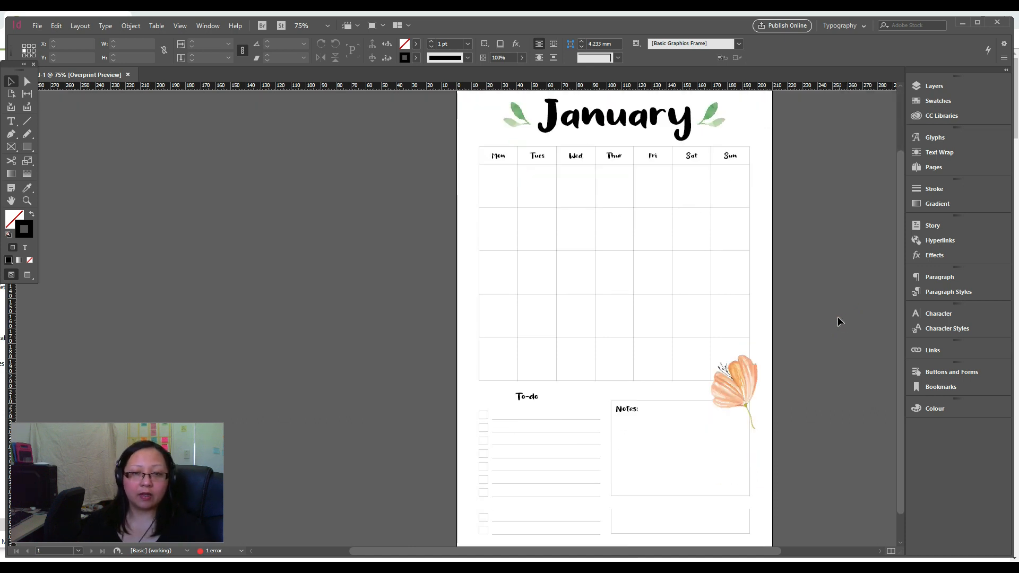
scroll(839, 321, up, 1)
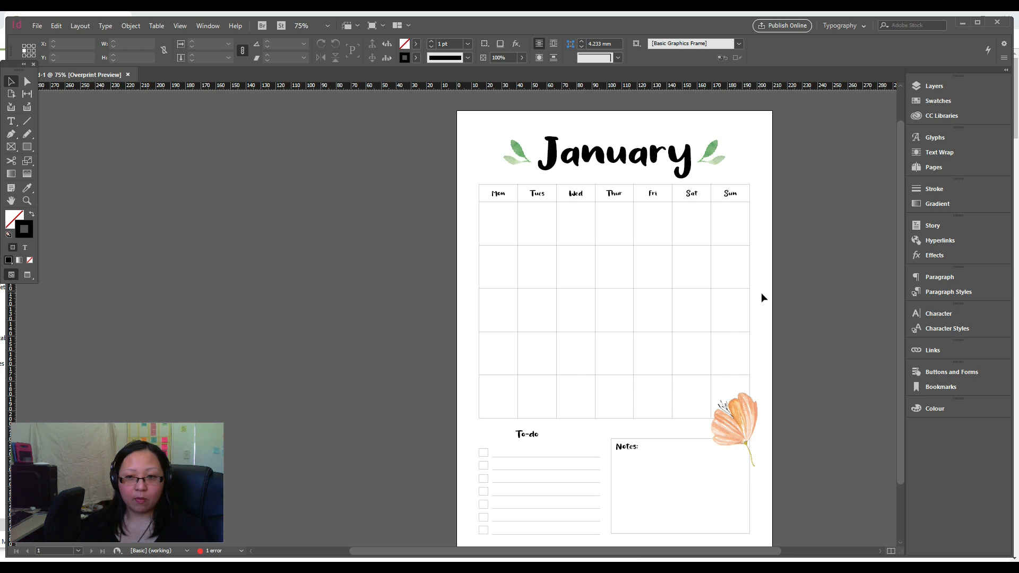
scroll(777, 332, down, 2)
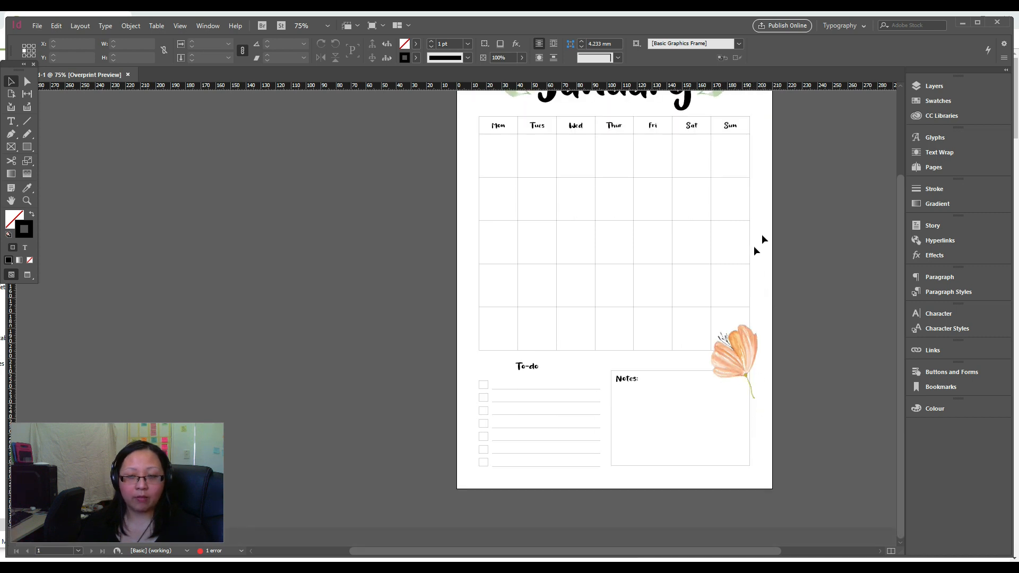
scroll(762, 247, up, 2)
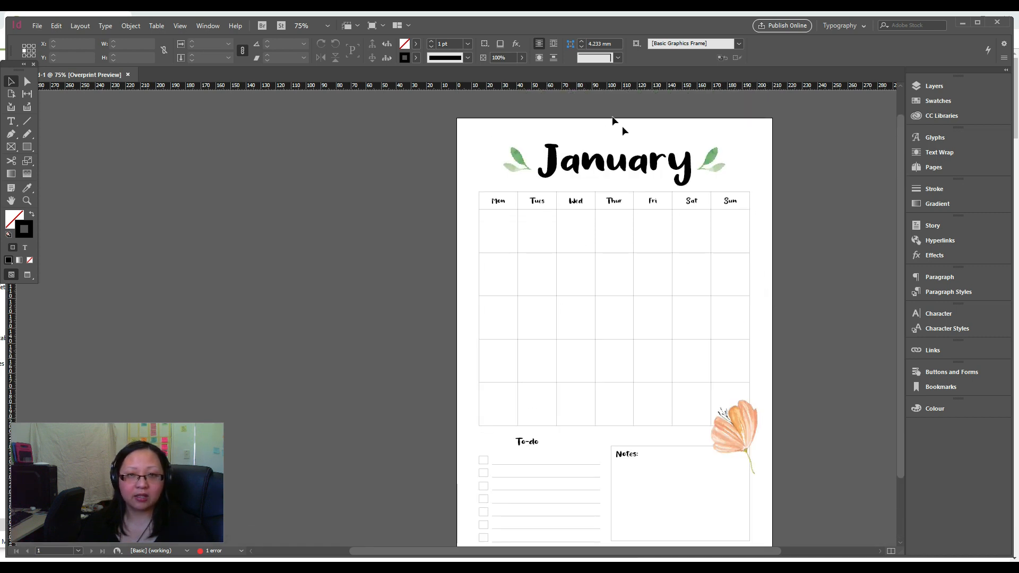
scroll(690, 546, down, 2)
scroll(690, 545, up, 2)
scroll(852, 462, down, 1)
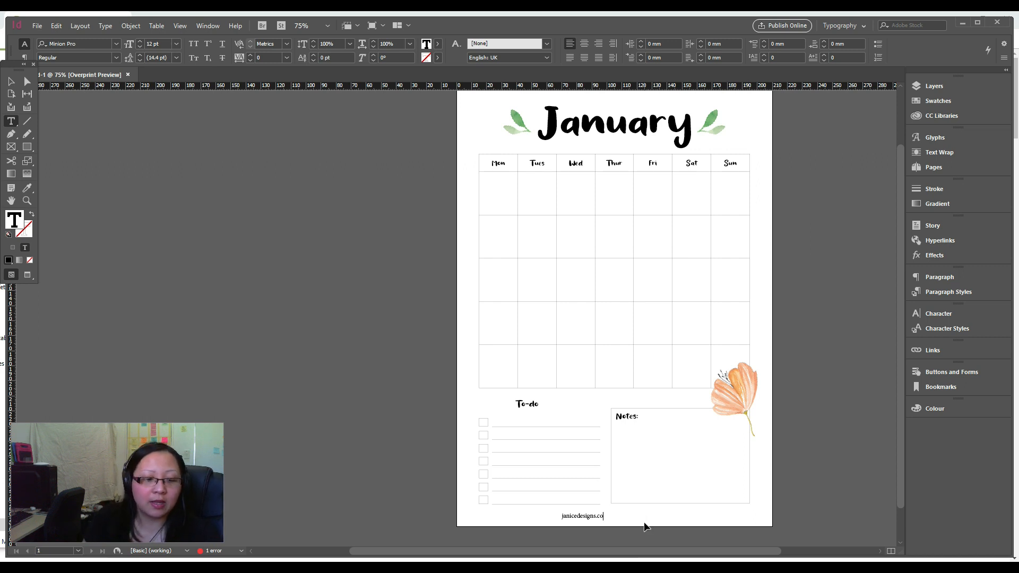
- Restyle the janicedesigns.co footer in smaller, letter-spaced text and centre its frame at the page's foot, narrowed to 44.25 mm
key(ctrl+a)
key(ctrl+c)
click(91, 43)
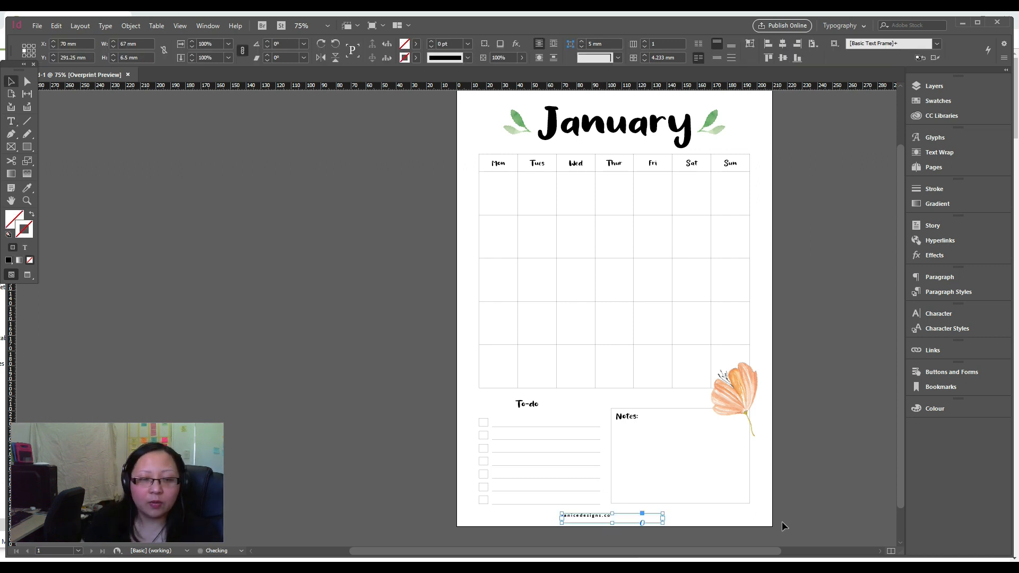
drag(664, 523, 605, 525)
click(181, 43)
click(164, 102)
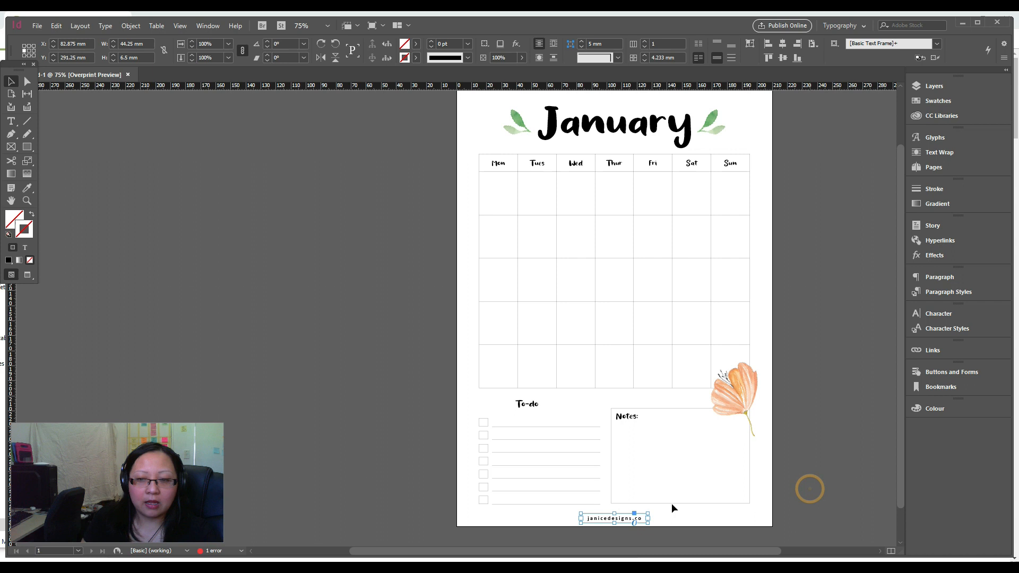
click(673, 508)
click(628, 520)
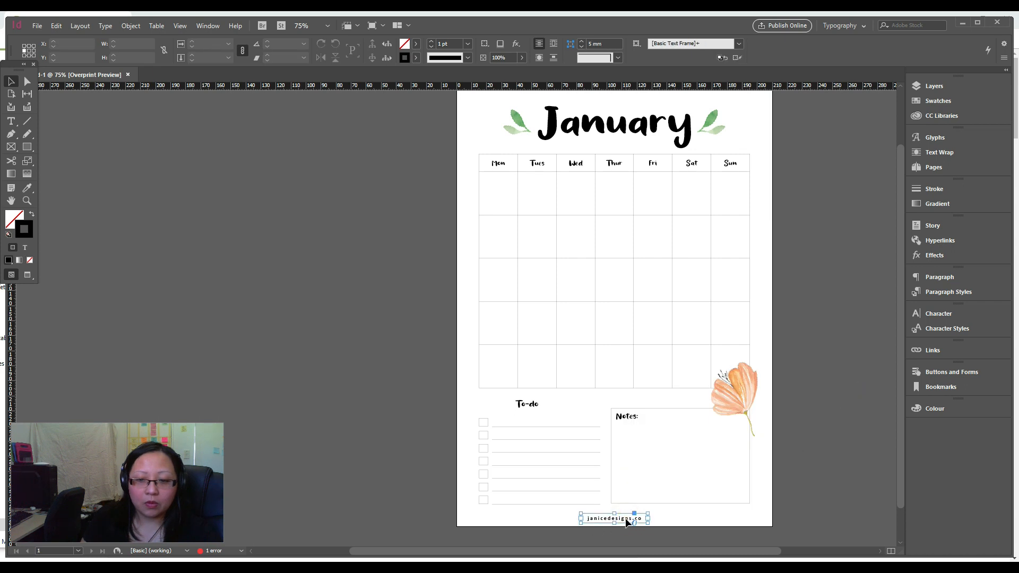
right_click(627, 520)
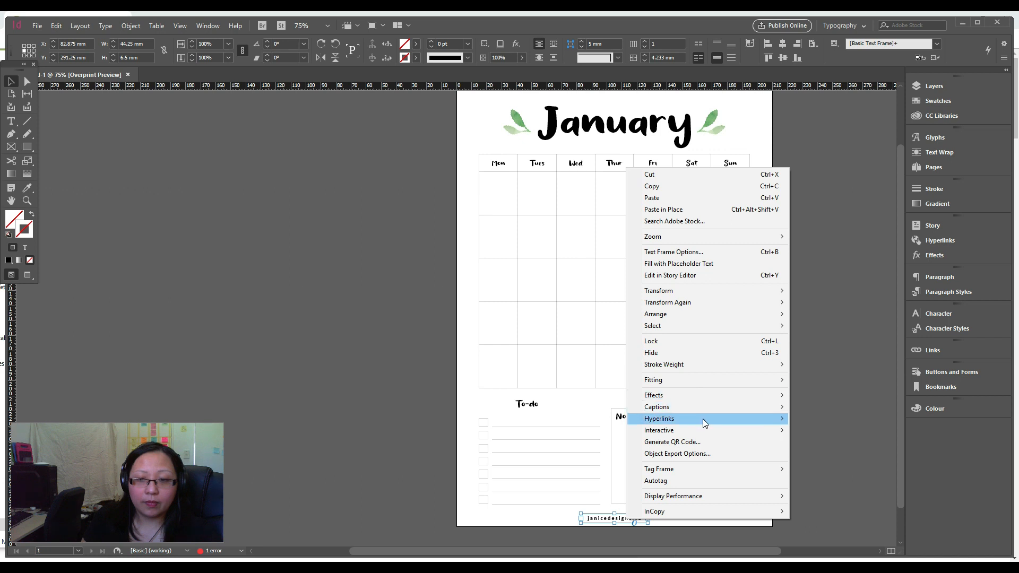
click(806, 422)
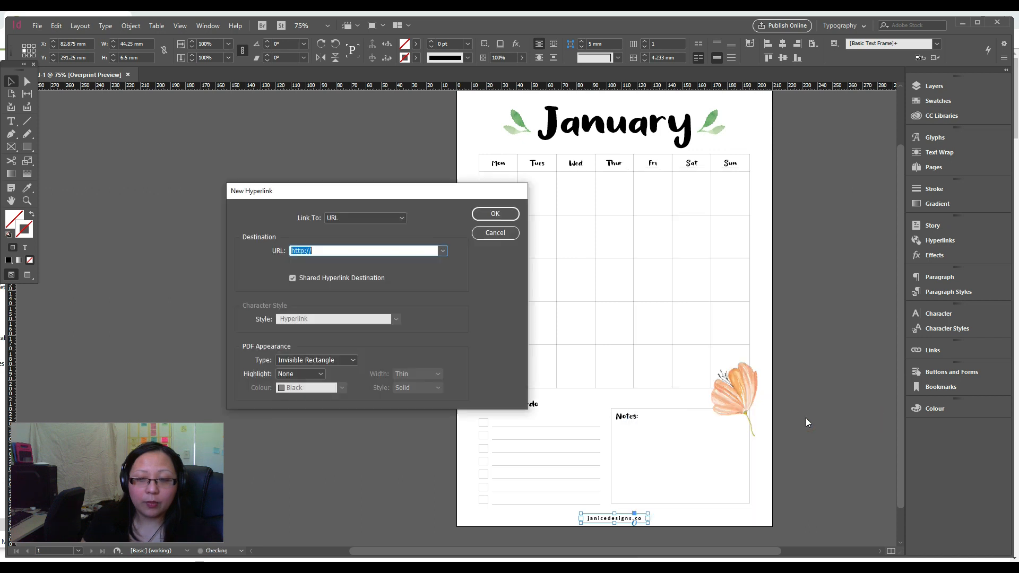
click(339, 252)
click(302, 253)
text(s)
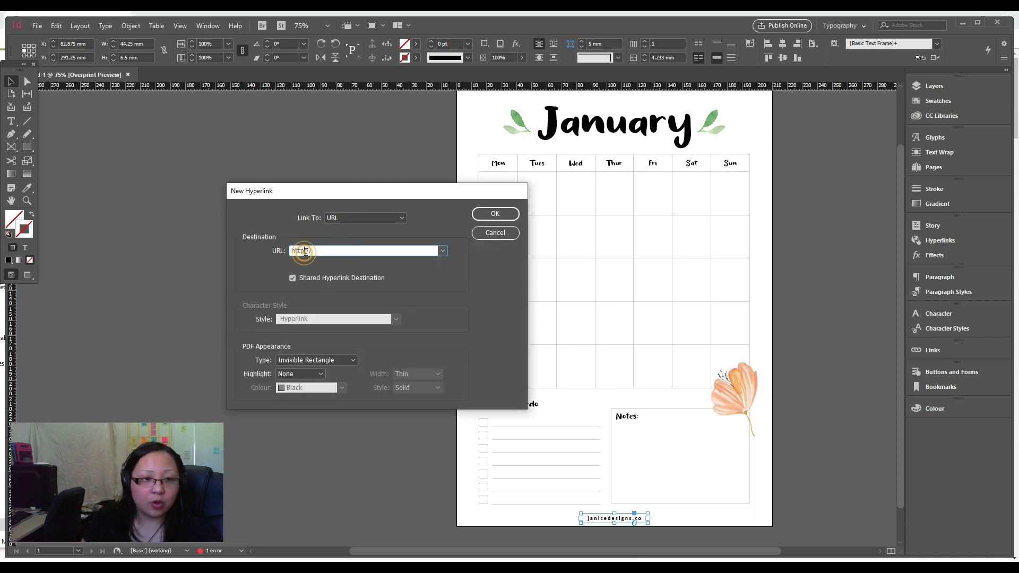
text(janicedesigns)
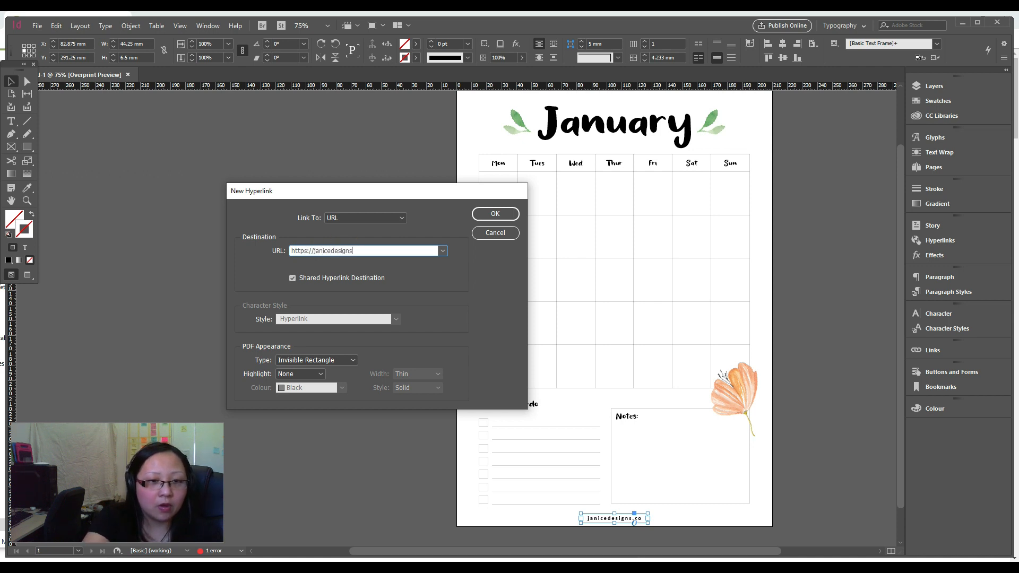
key(ctrl+a)
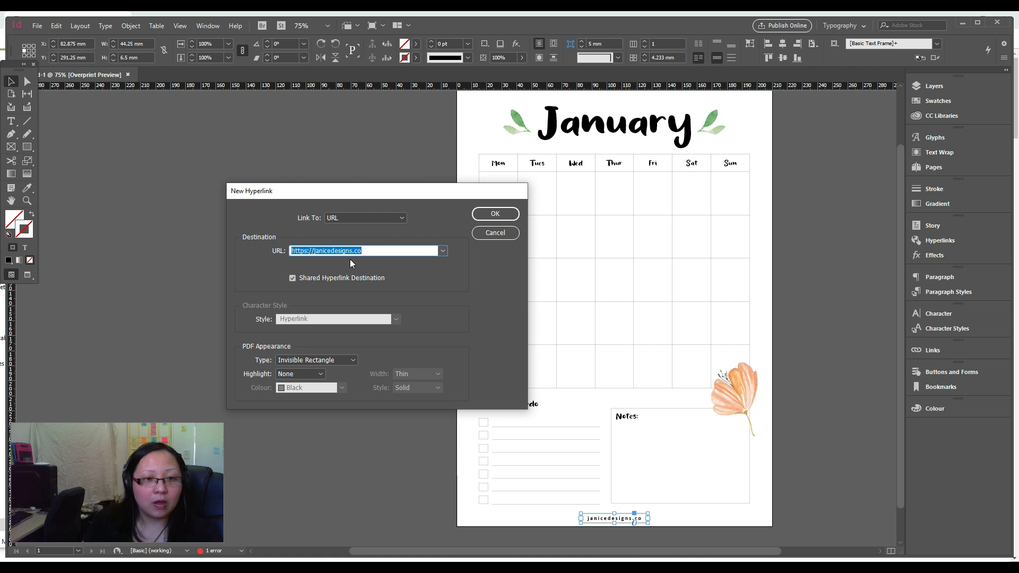
click(480, 213)
click(683, 517)
- Place the linked janicedesigns.co footer at the foot of both A-Master pages and return to page 1
click(625, 523)
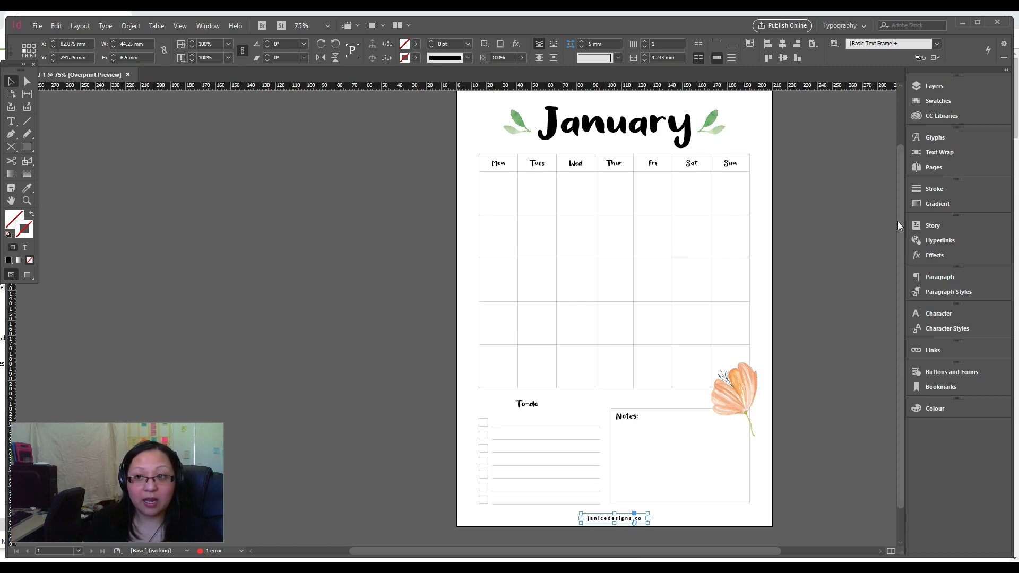
click(933, 168)
double_click(882, 163)
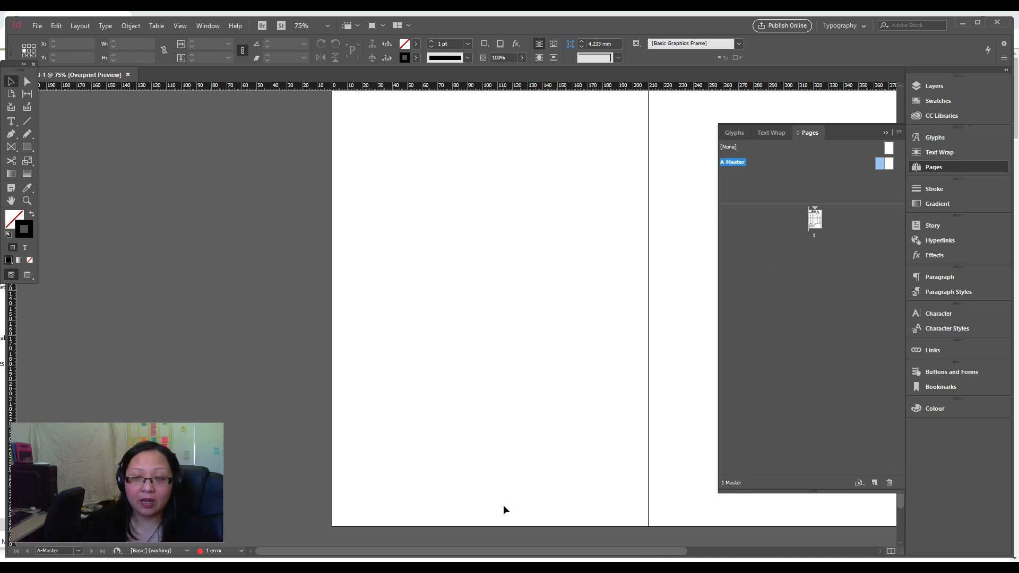
click(490, 508)
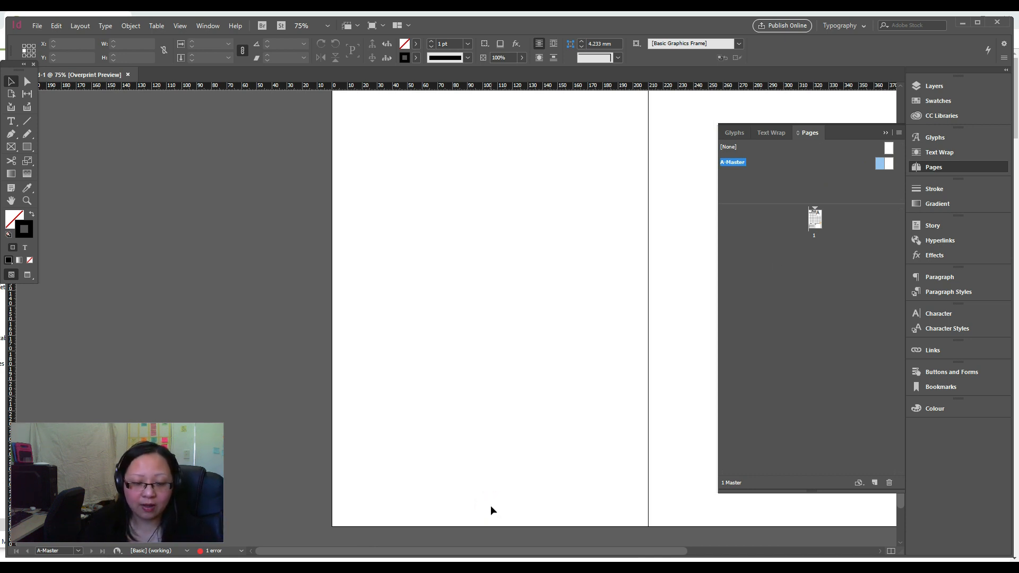
key(ctrl+v)
click(461, 318)
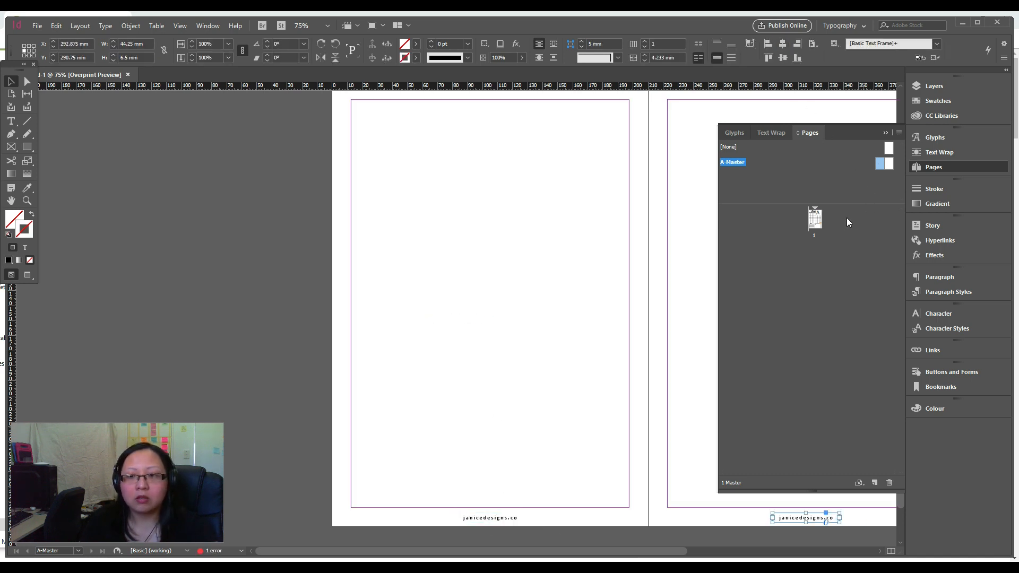
double_click(816, 221)
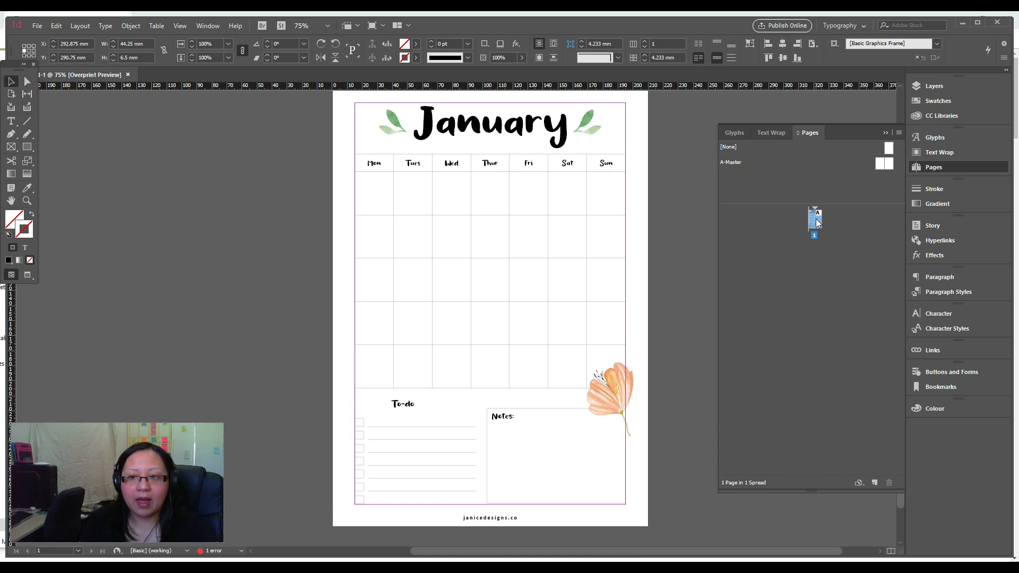
click(665, 260)
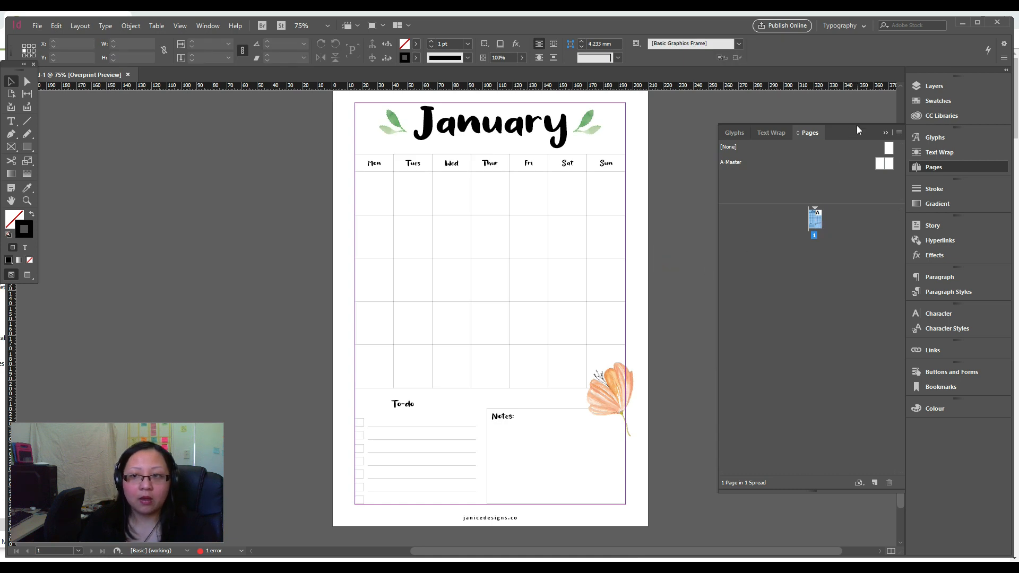
click(886, 133)
scroll(726, 313, up, 3)
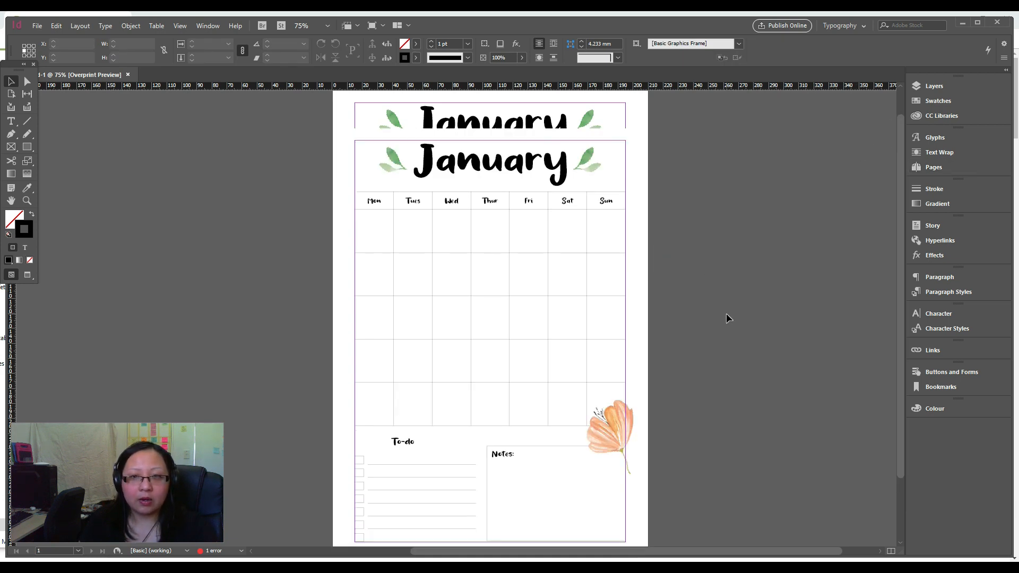
scroll(584, 239, down, 3)
scroll(587, 241, up, 3)
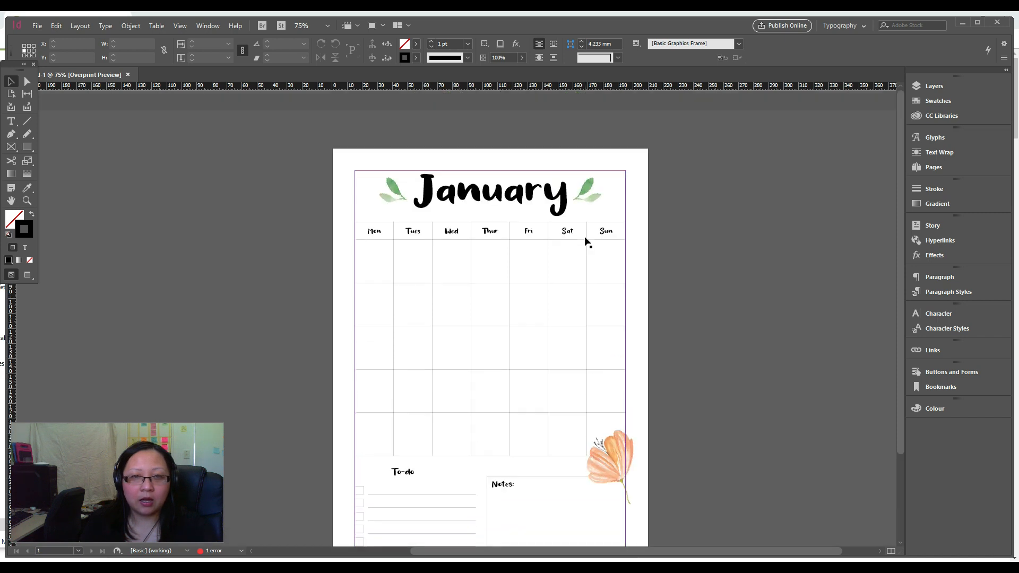
scroll(586, 241, down, 3)
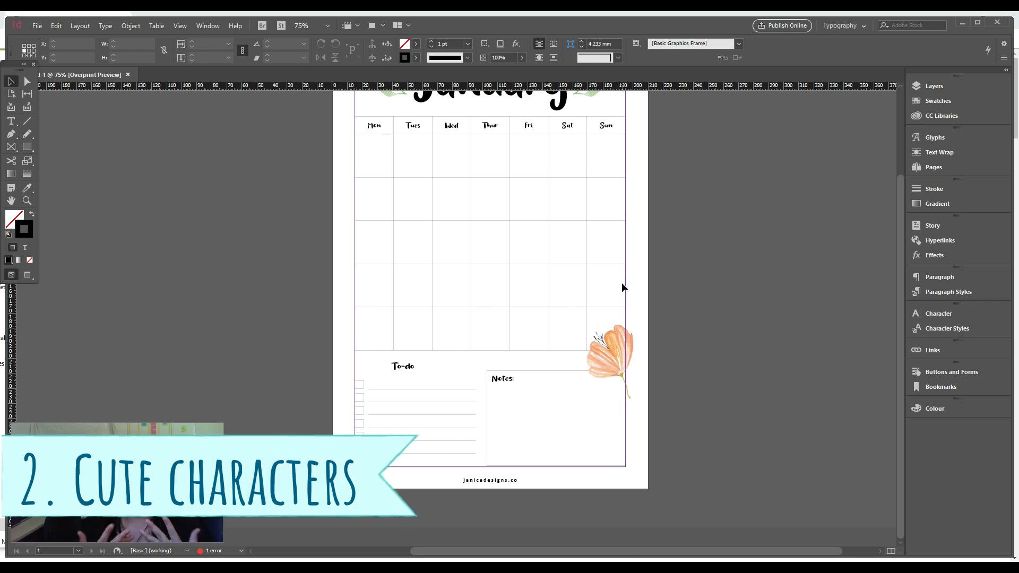
scroll(724, 313, up, 2)
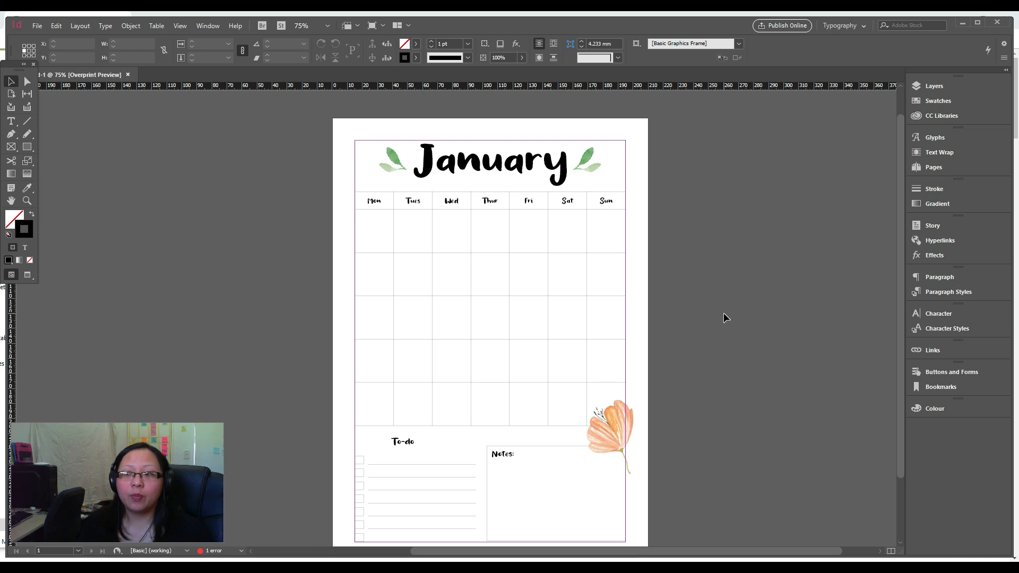
scroll(724, 313, down, 1)
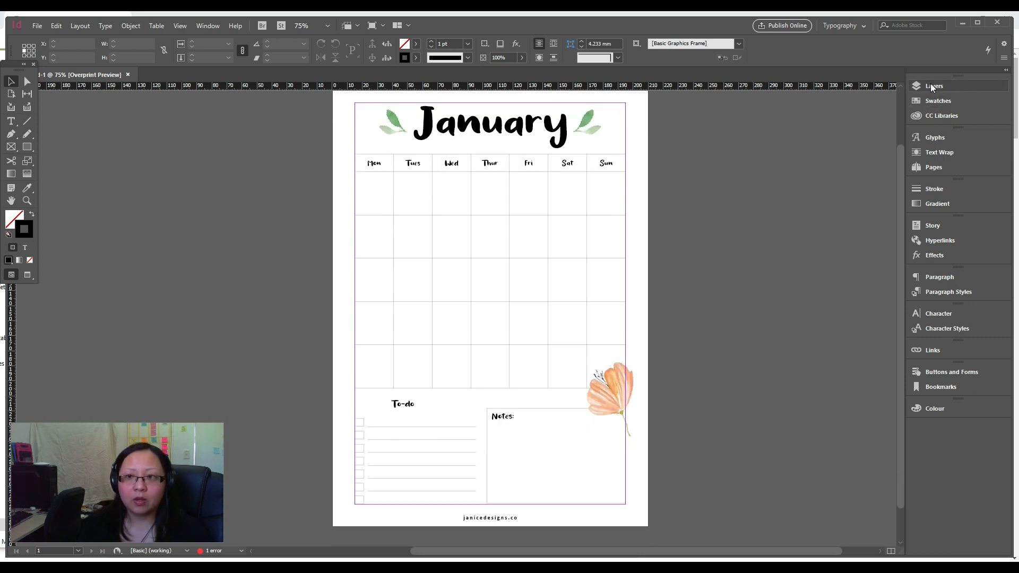
- Add a second page to the document after the January calendar page
click(921, 165)
click(874, 482)
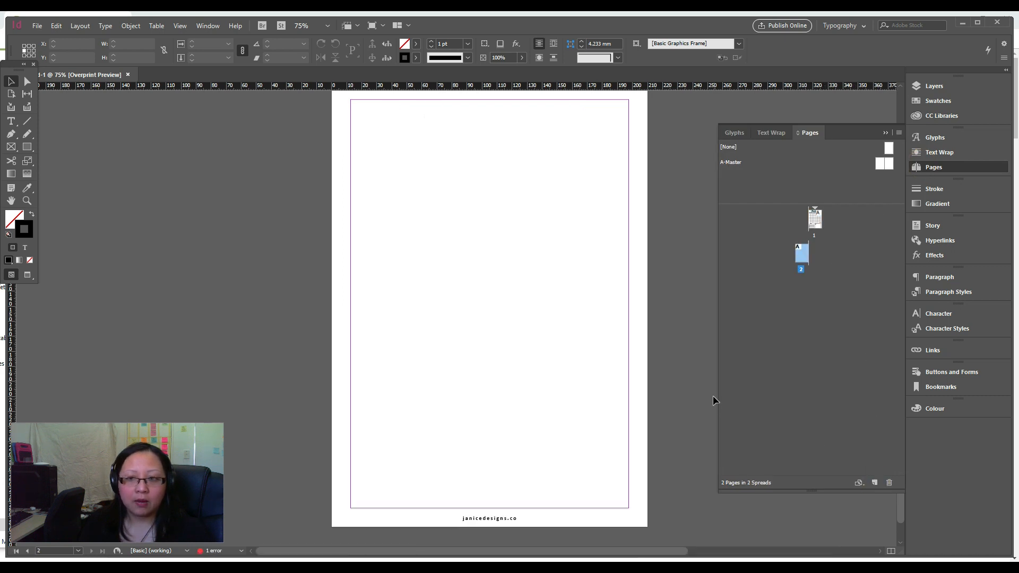
scroll(714, 371, up, 6)
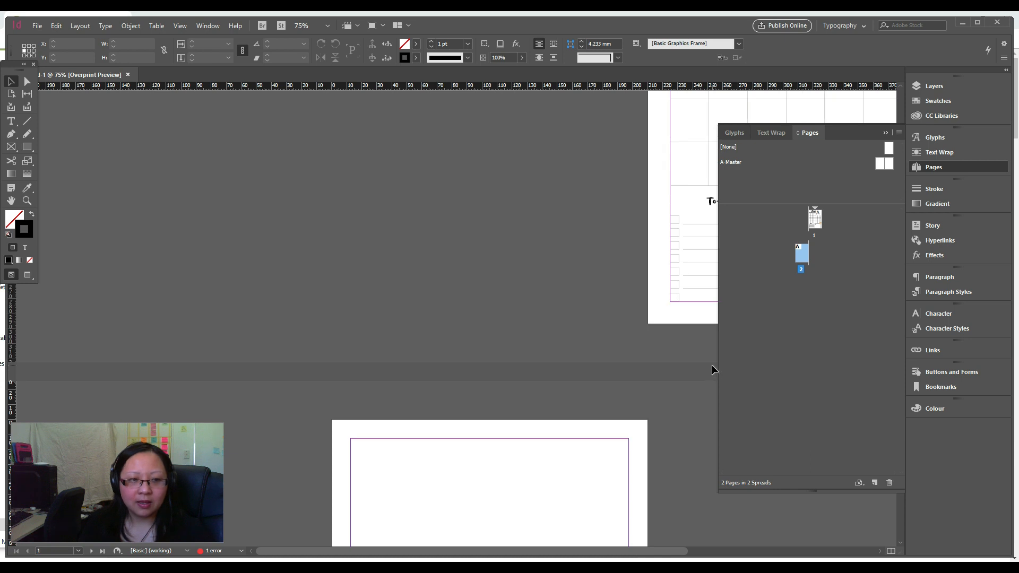
scroll(706, 361, down, 5)
- Switch to File Explorer and open the characters folder inside theprettyhugespringcreator to find a bunny illustration
key(alt+Tab)
drag(296, 109, 699, 92)
click(563, 153)
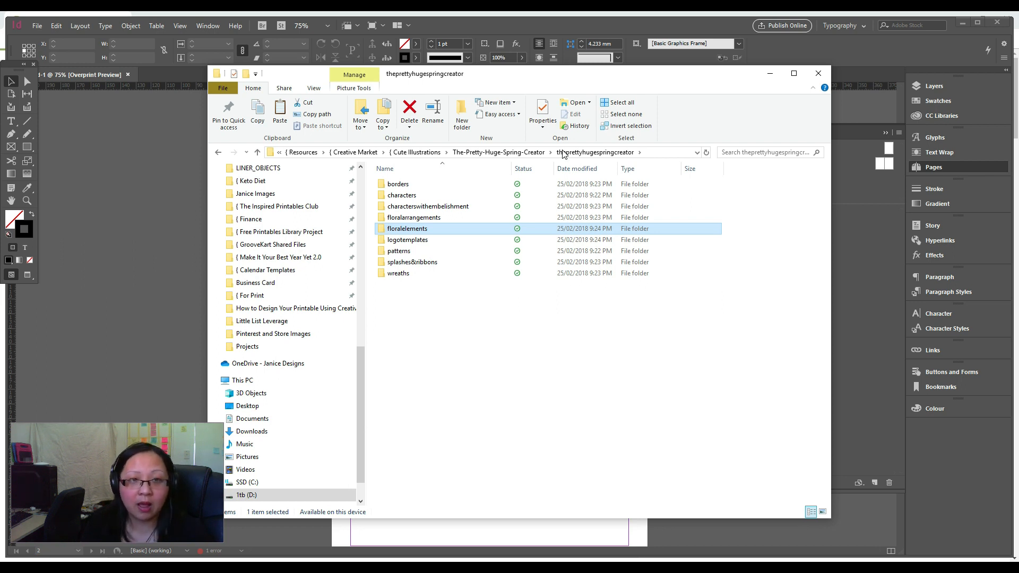
double_click(422, 196)
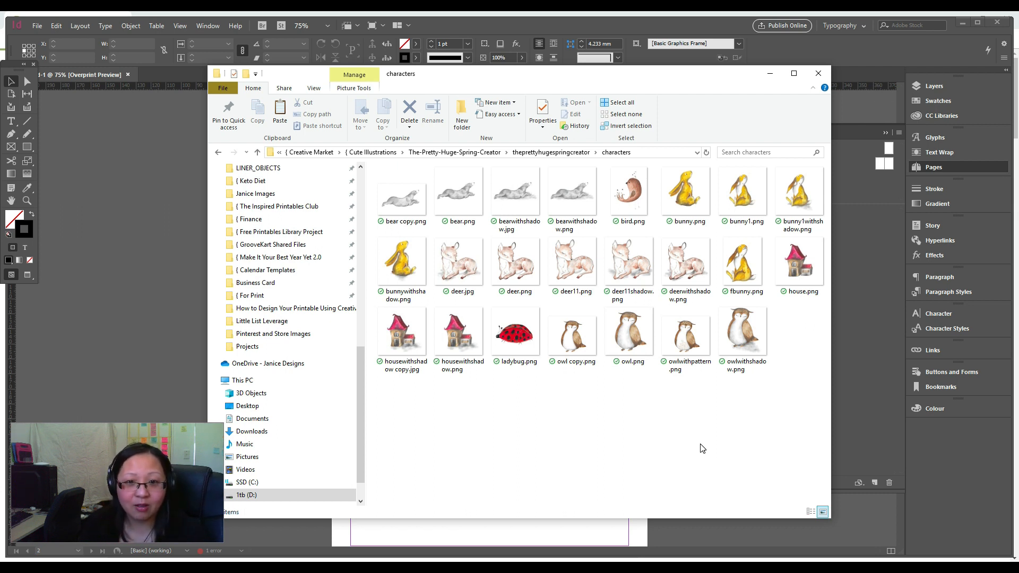
click(702, 222)
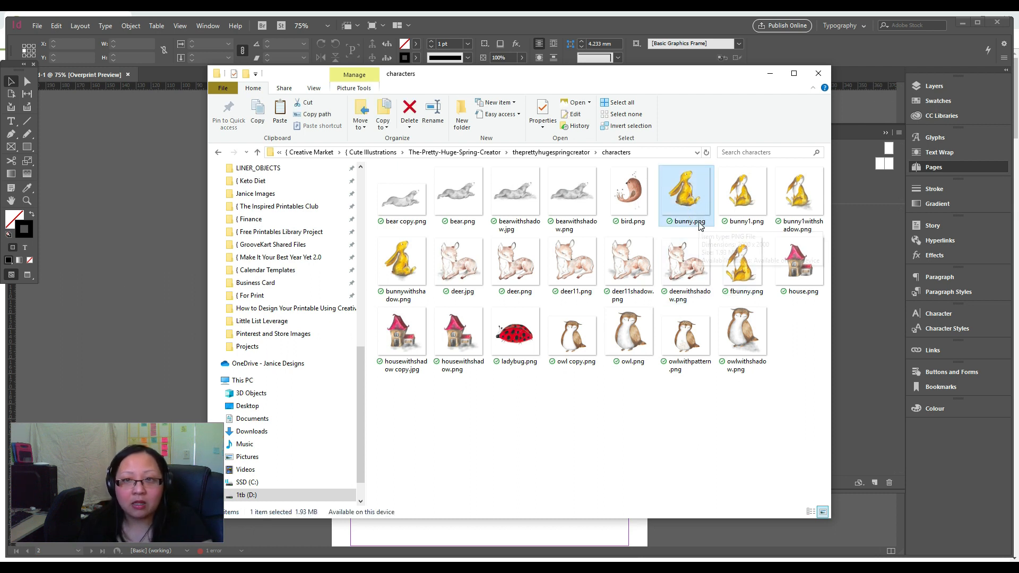
- Place bunny1withshadow.png from the characters folder on page 2, about 140.5 mm wide and high
drag(679, 73, 154, 45)
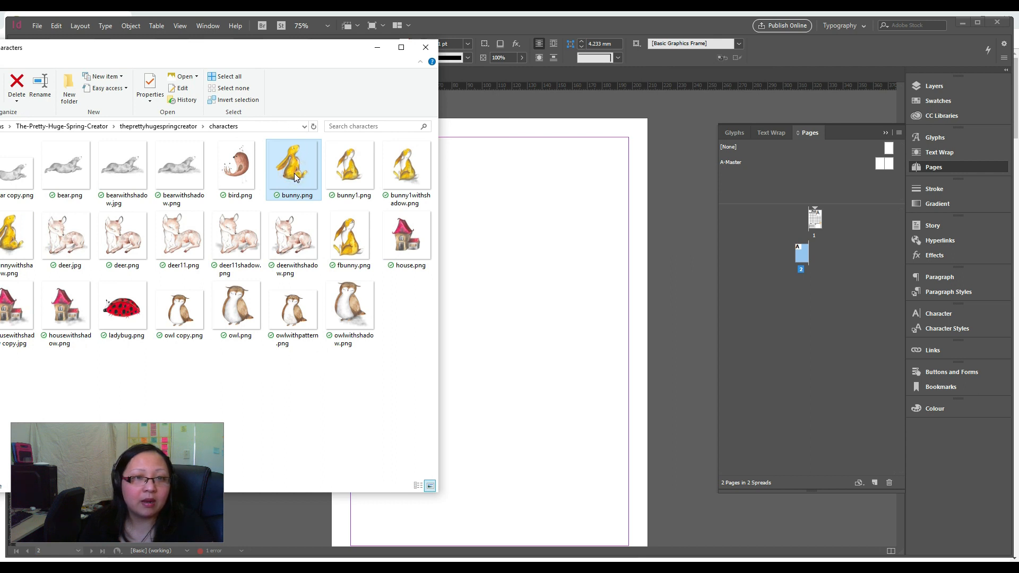
click(404, 173)
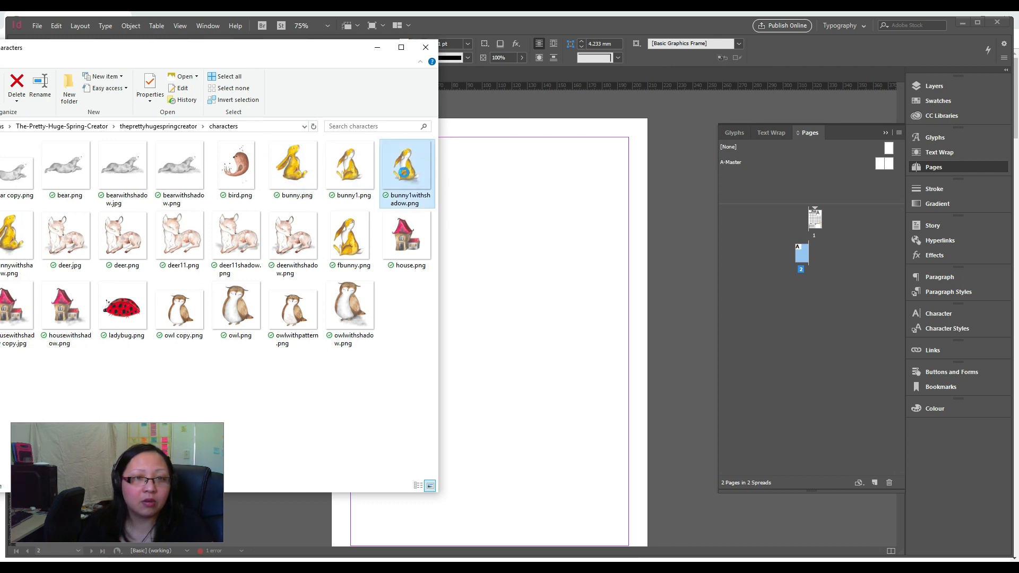
drag(410, 179, 499, 294)
click(375, 48)
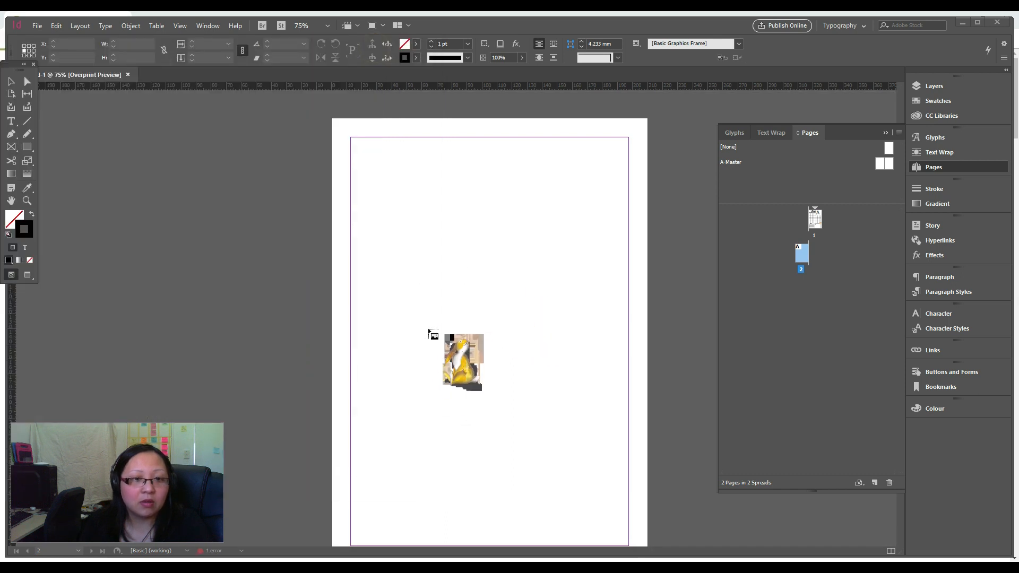
drag(419, 255, 564, 465)
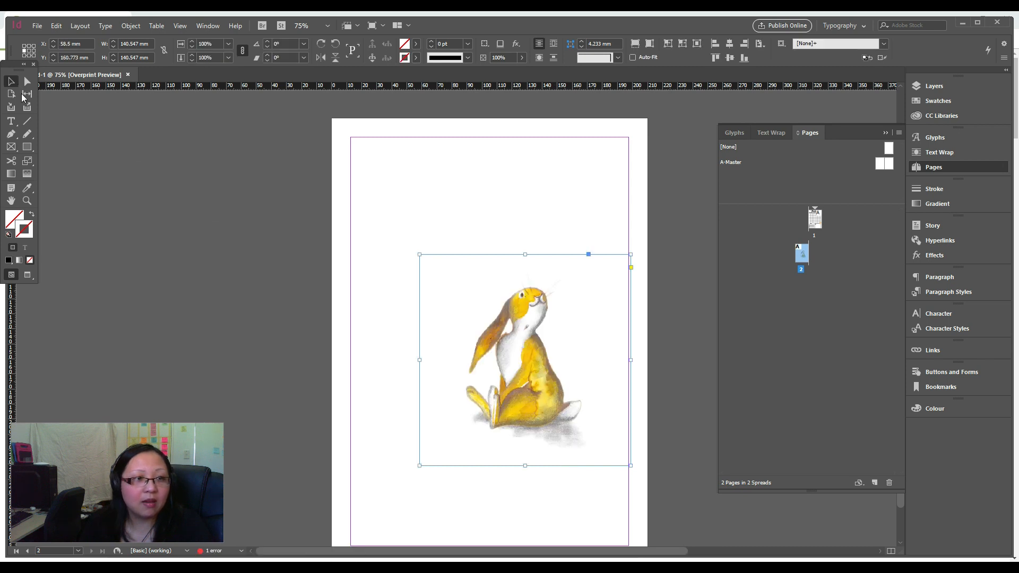
- Enlarge the bunny's frame to about 164 × 167 mm and move the bunny down to the foot of page 2
drag(419, 255, 383, 214)
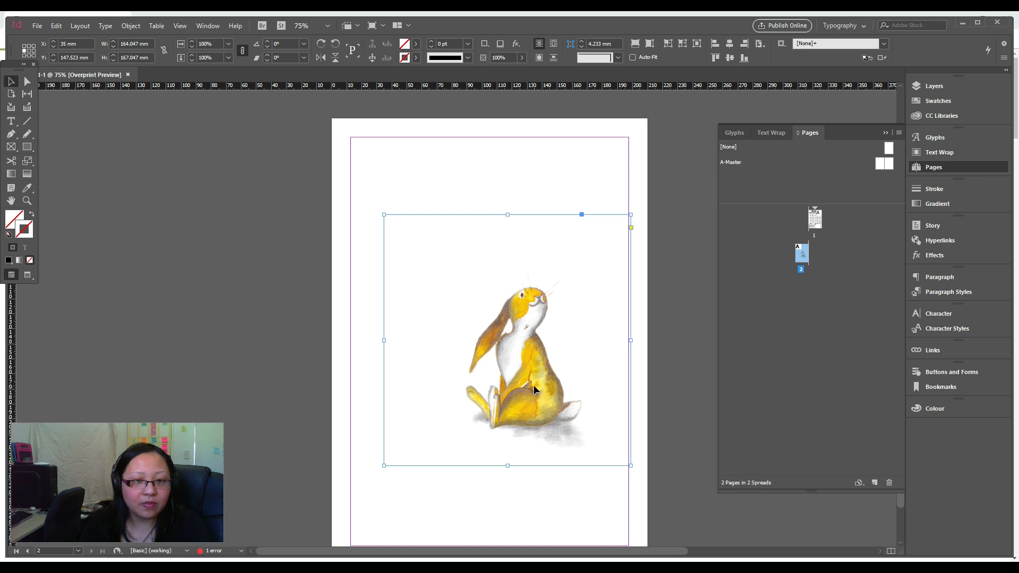
scroll(535, 386, down, 1)
drag(530, 375, 527, 445)
drag(888, 149, 802, 256)
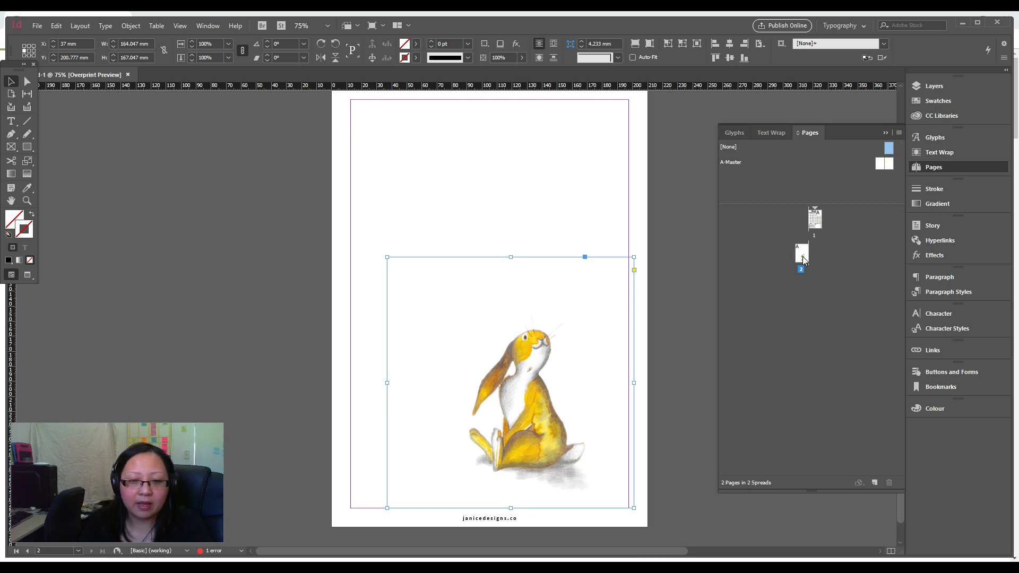
key(ctrl+z)
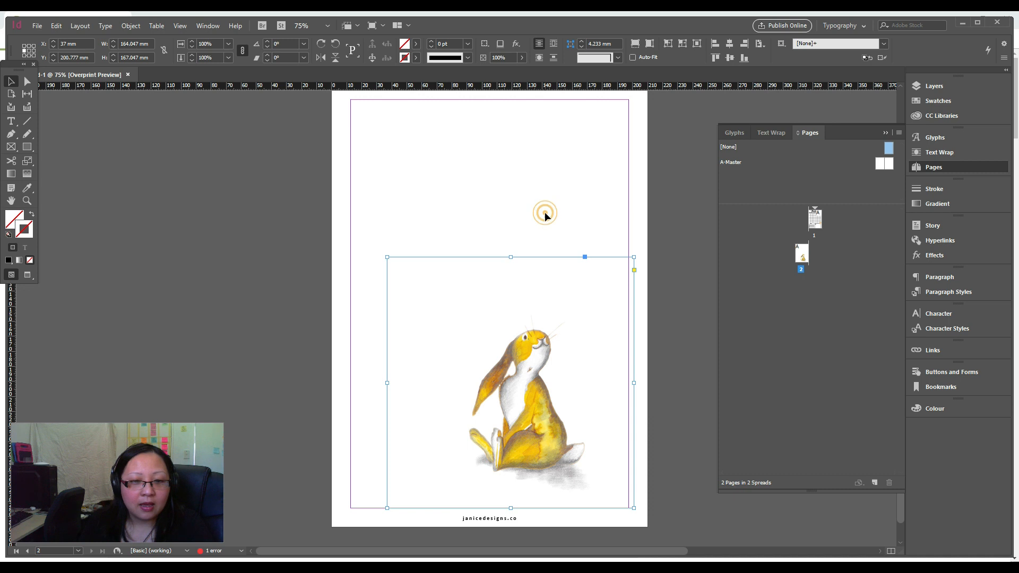
click(545, 214)
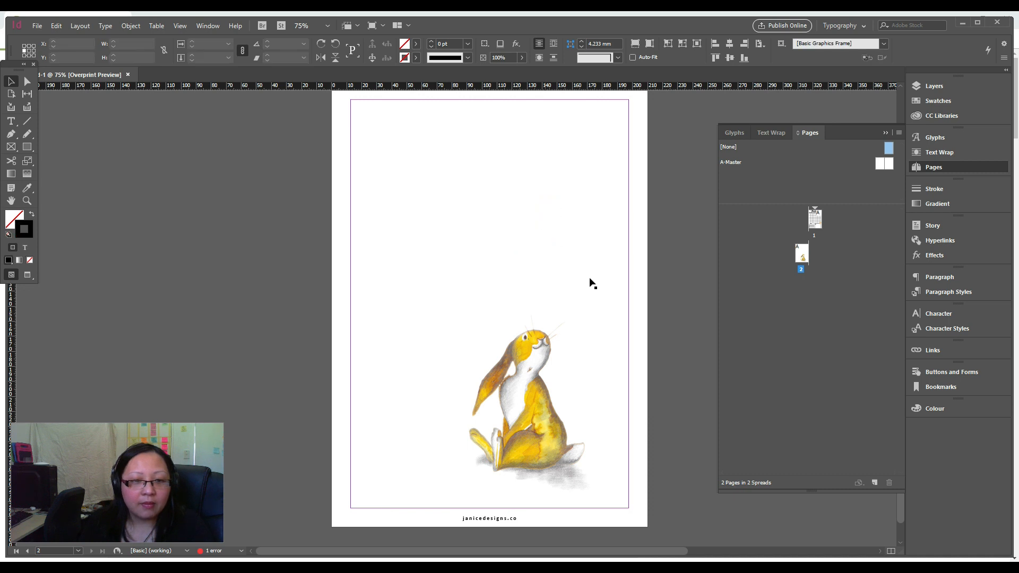
- Shrink the bunny's frame to about 141.7 × 144.3 mm from its upper left corner, leaving it deselected
click(420, 298)
drag(389, 257, 422, 291)
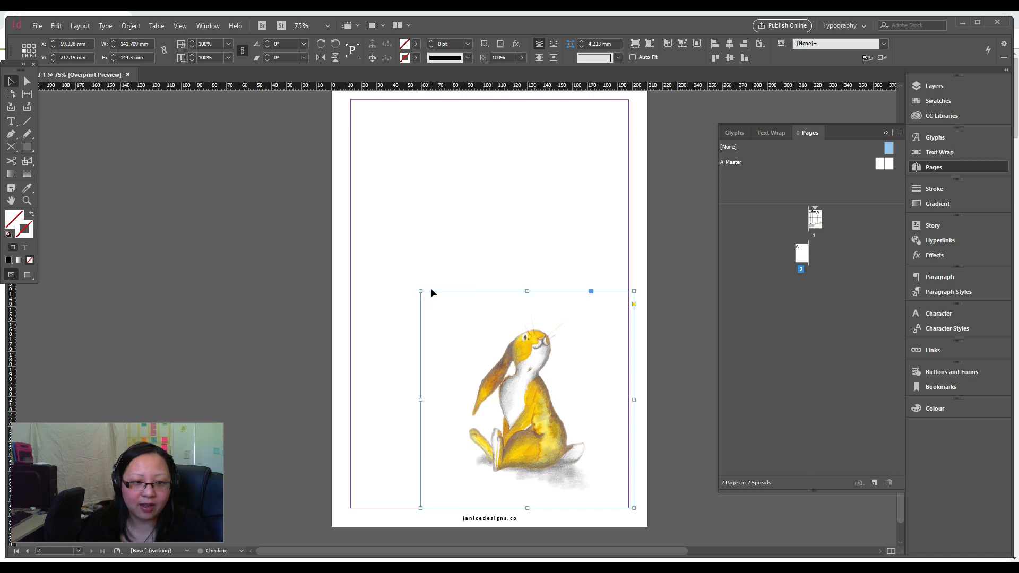
click(570, 263)
click(524, 399)
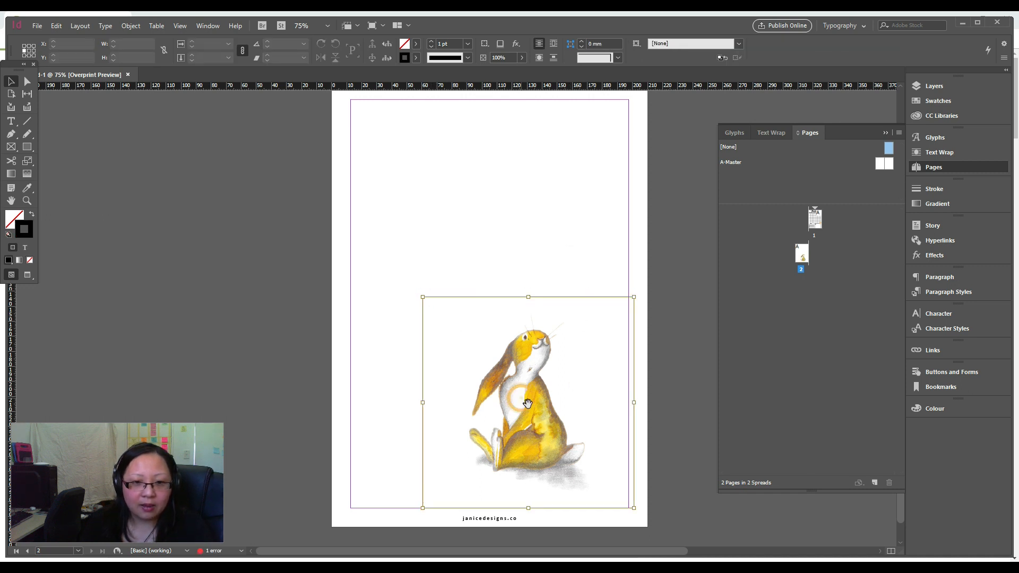
click(580, 225)
click(529, 388)
mouse_move(530, 387)
mouse_down()
mouse_move(548, 393)
mouse_move(543, 383)
mouse_up()
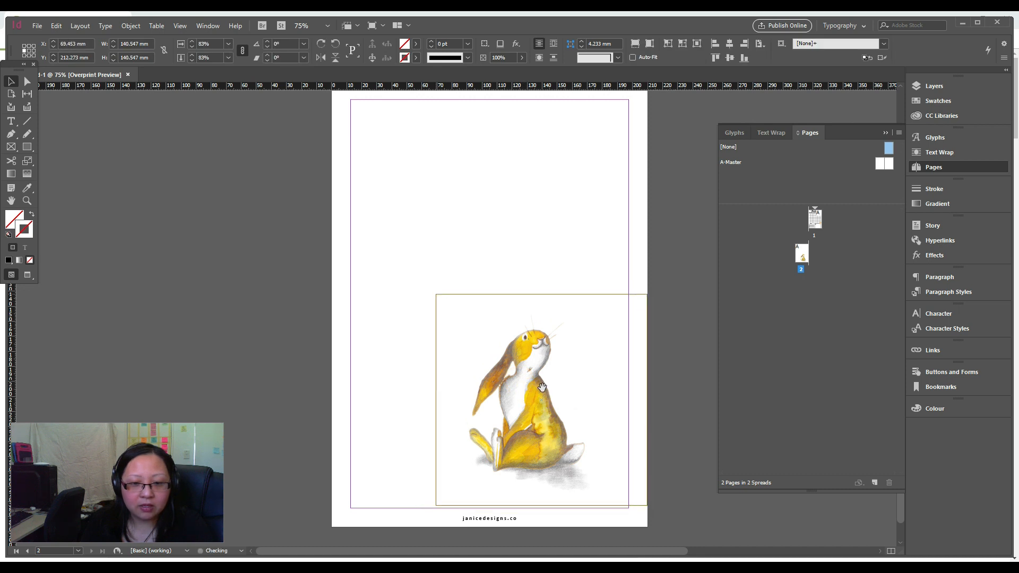
click(582, 264)
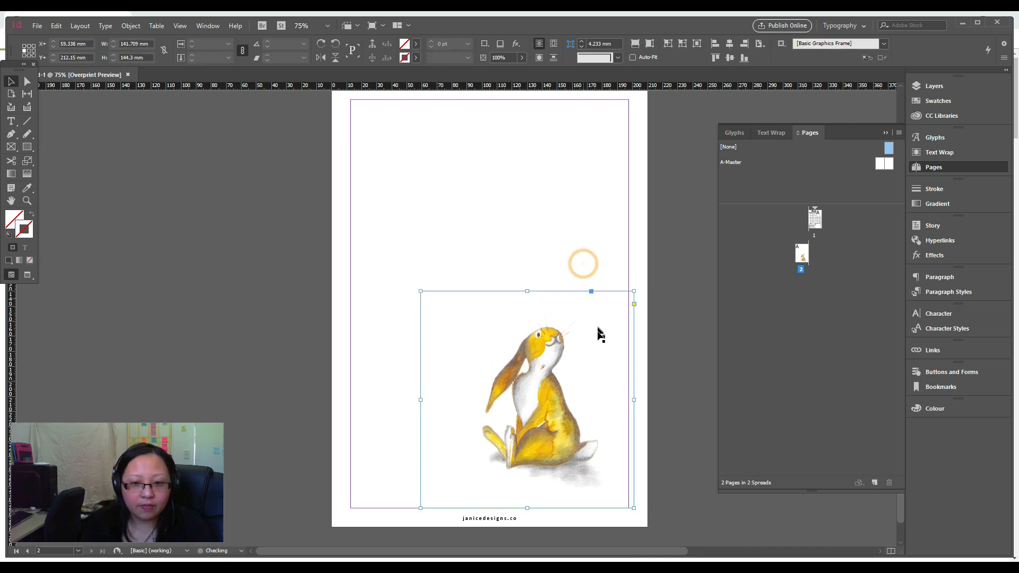
- Narrow the bunny's frame to about 118.7 mm, align its right edge with the page margin and deselect it
click(596, 337)
drag(634, 399, 599, 400)
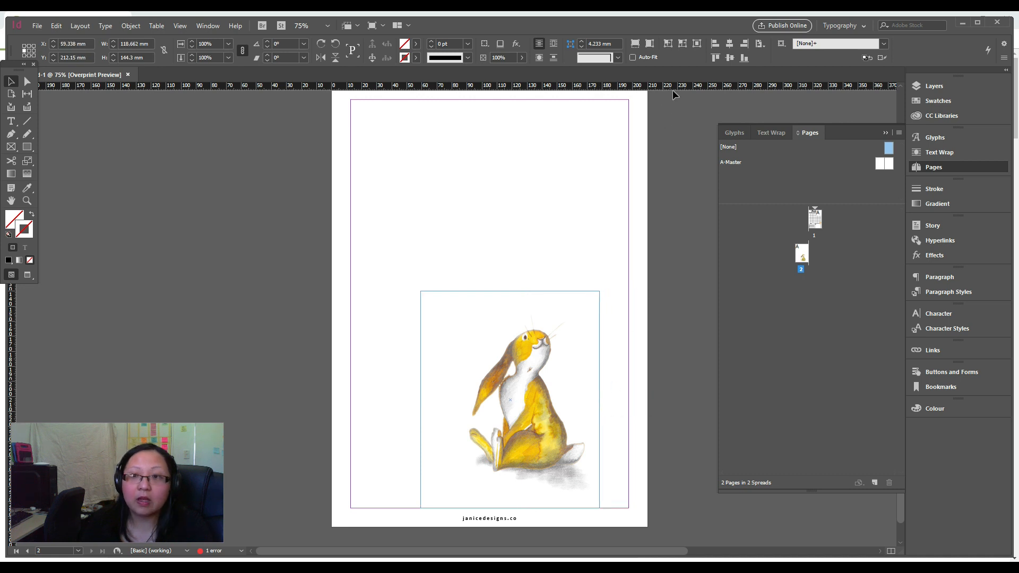
click(759, 44)
click(744, 43)
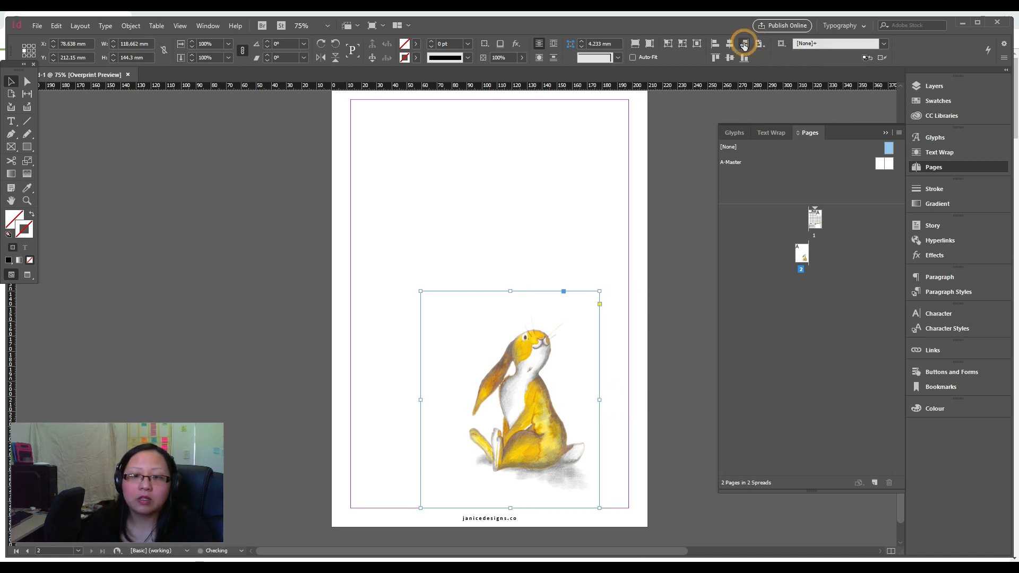
click(744, 44)
click(610, 155)
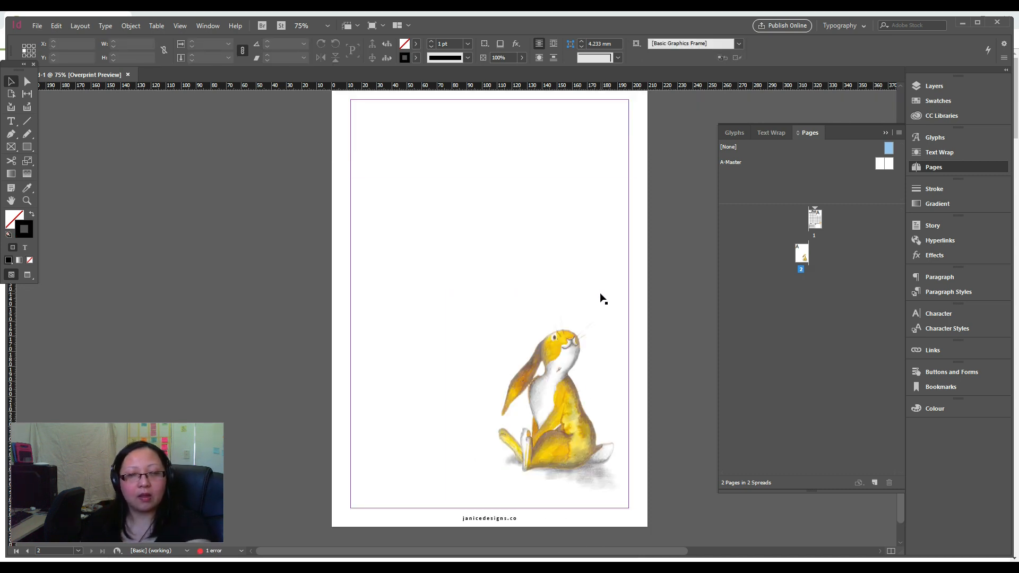
- Add a text frame about 110 × 120.5 mm above the bunny reading "I Miss You" and "Today..." on two lines
scroll(600, 298, up, 2)
scroll(601, 297, down, 1)
click(15, 122)
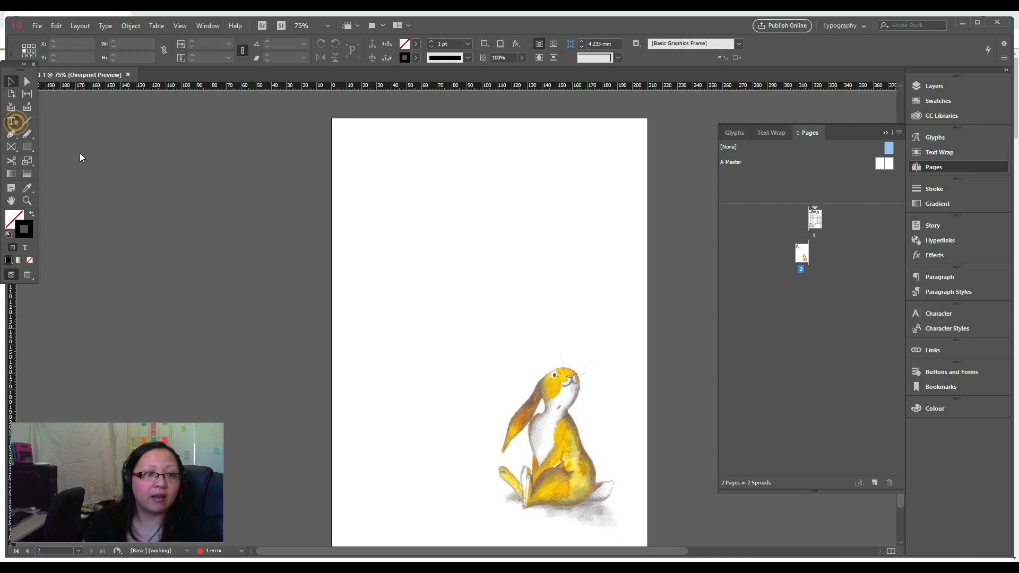
drag(409, 199, 575, 380)
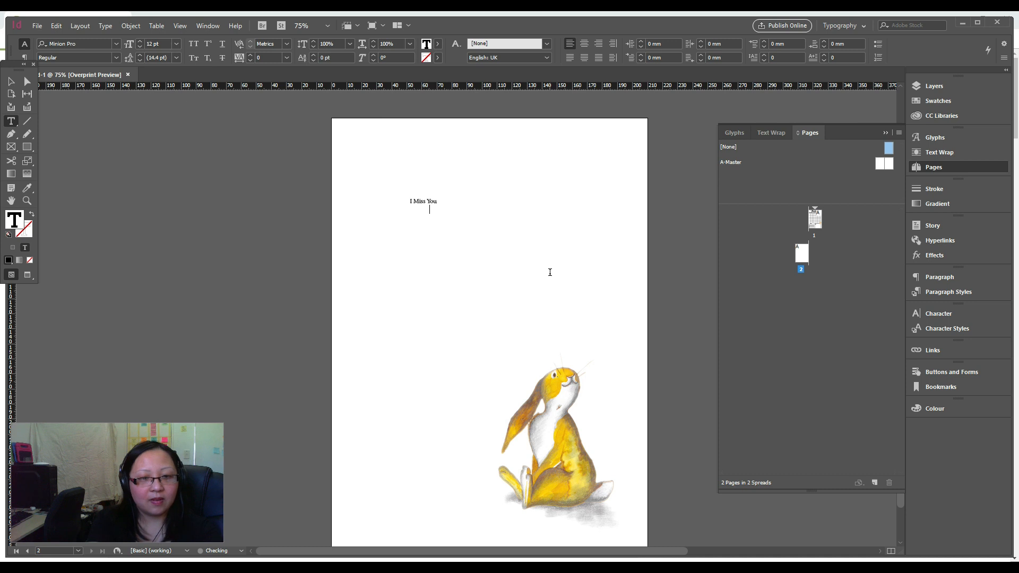
- Centre the "I Miss You Today..." text and set its font to DK Crayon Crumble
drag(446, 212, 392, 201)
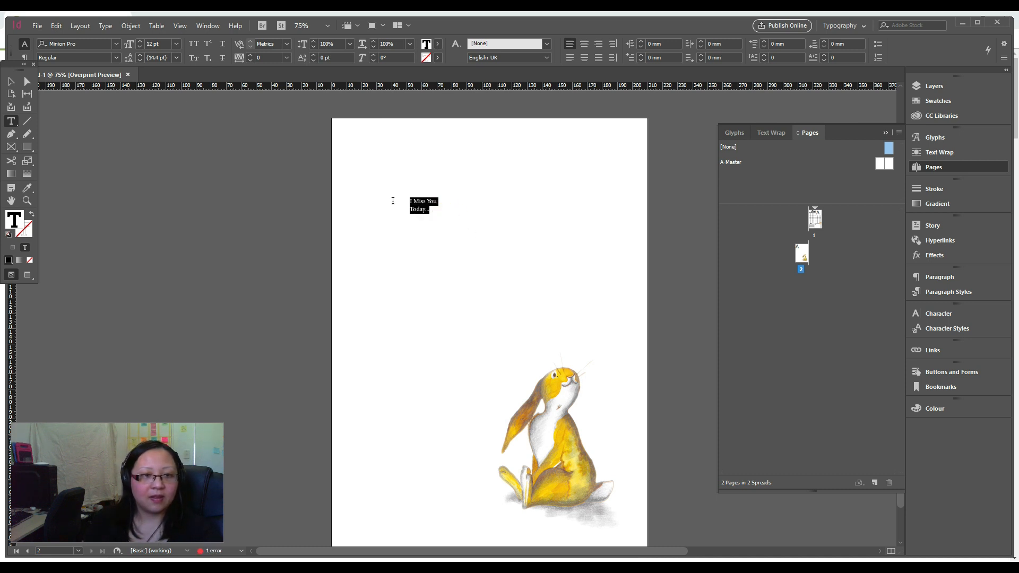
click(584, 43)
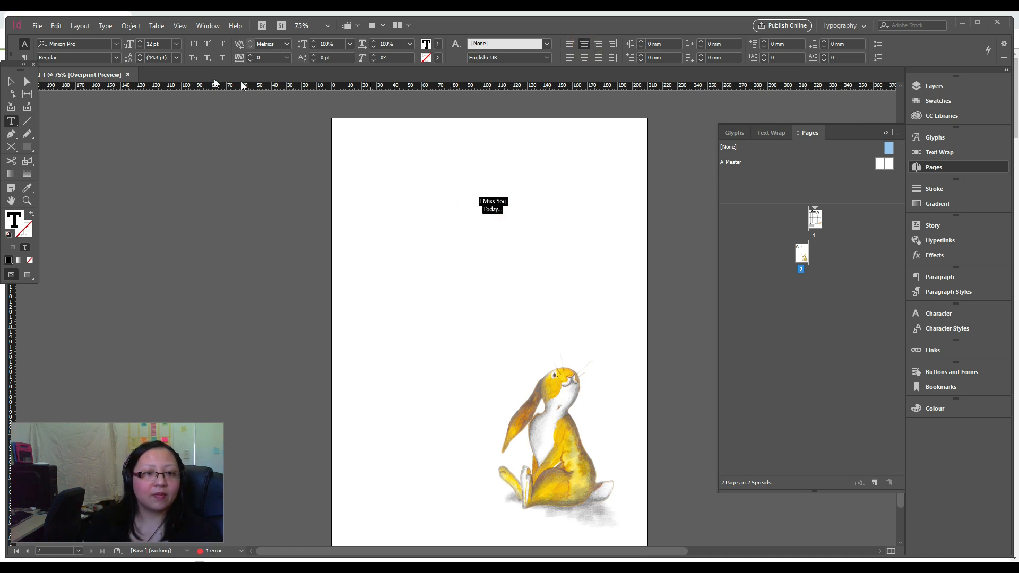
click(84, 43)
text(dk)
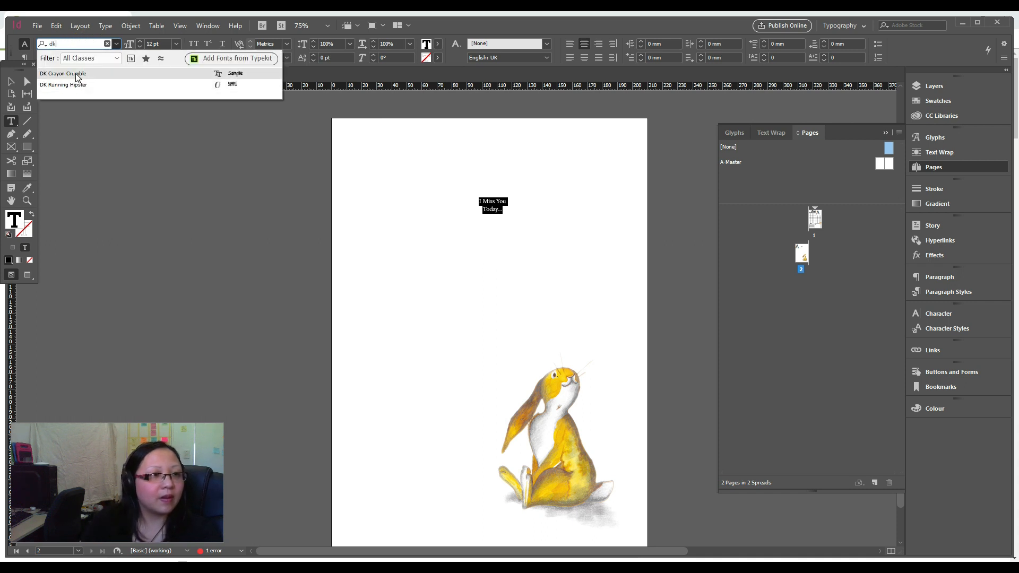
click(73, 73)
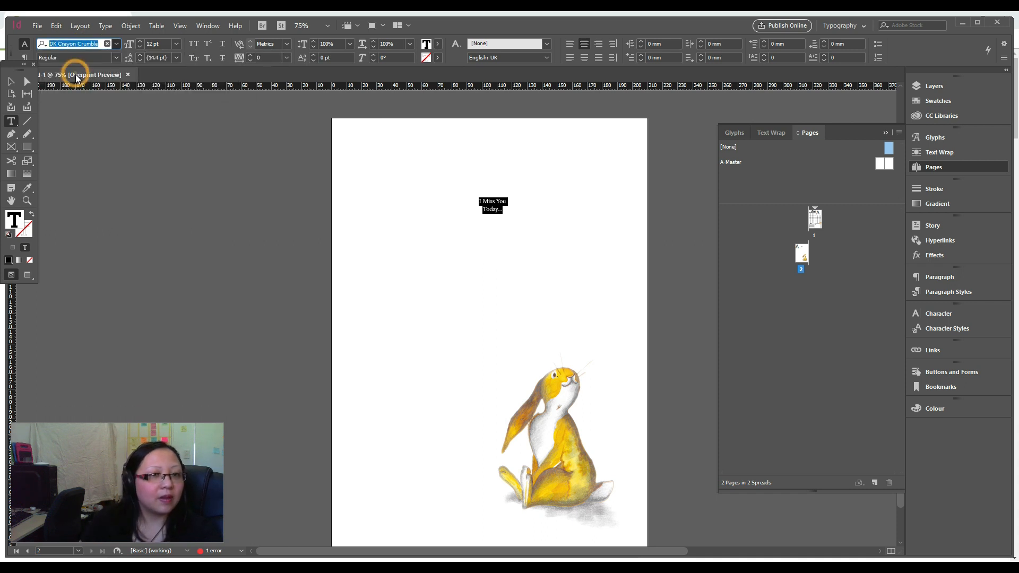
click(10, 81)
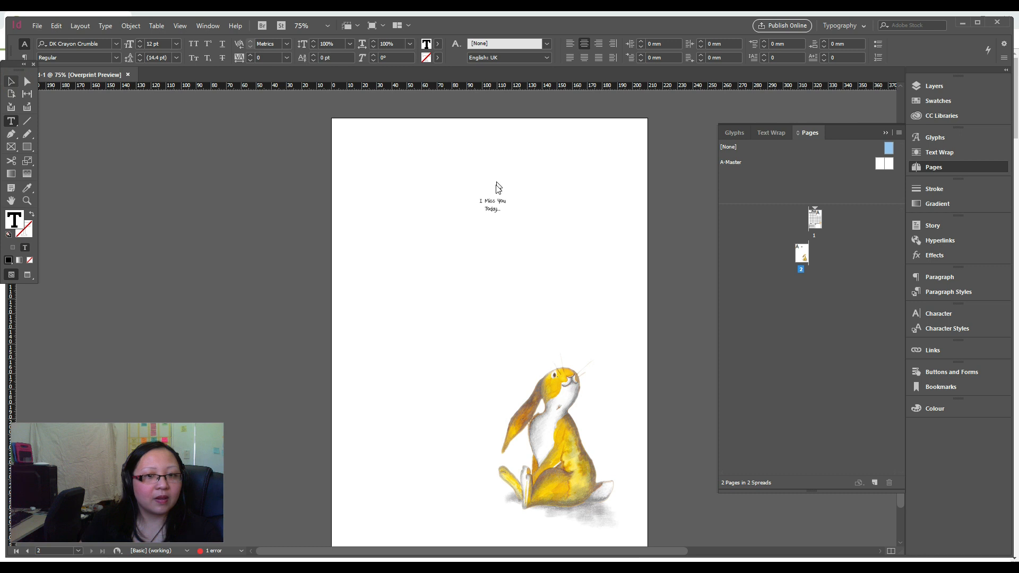
- Enlarge the "I Miss You Today..." text, trying 60 pt and 72 pt and settling on 90 pt, leaving its frame selected
click(489, 208)
double_click(492, 204)
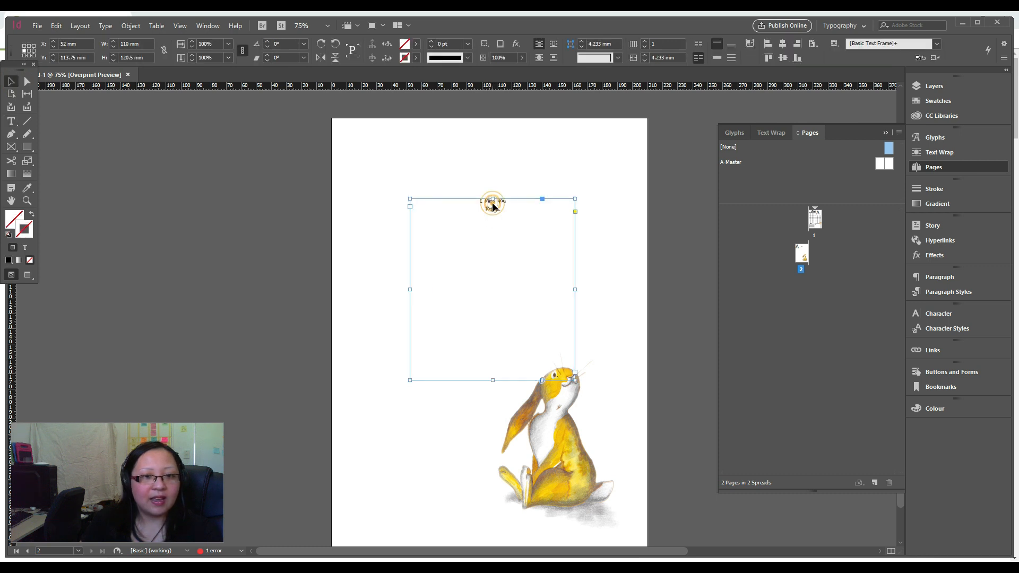
drag(478, 200, 514, 212)
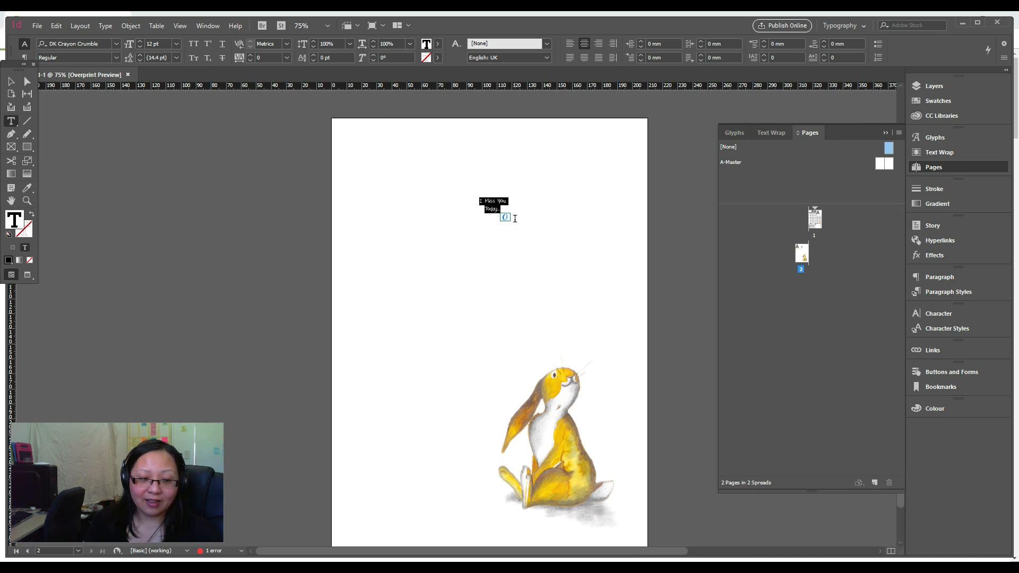
click(165, 44)
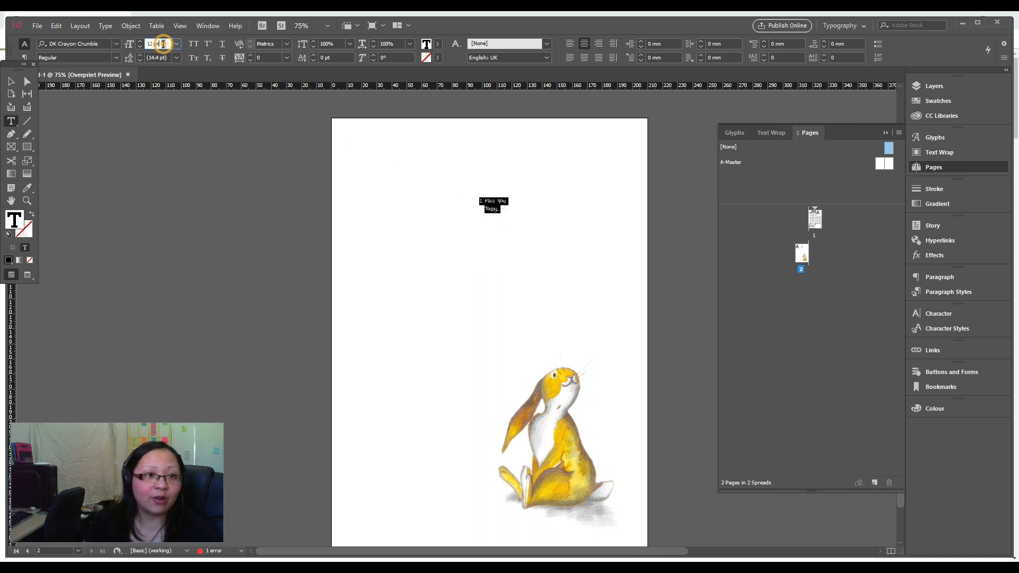
drag(166, 46, 147, 46)
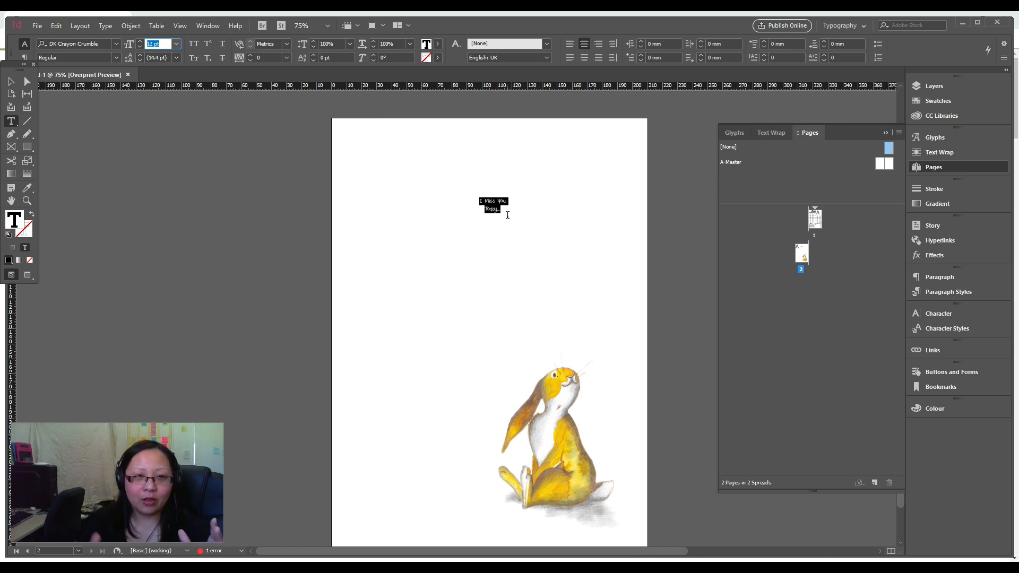
click(177, 44)
click(163, 203)
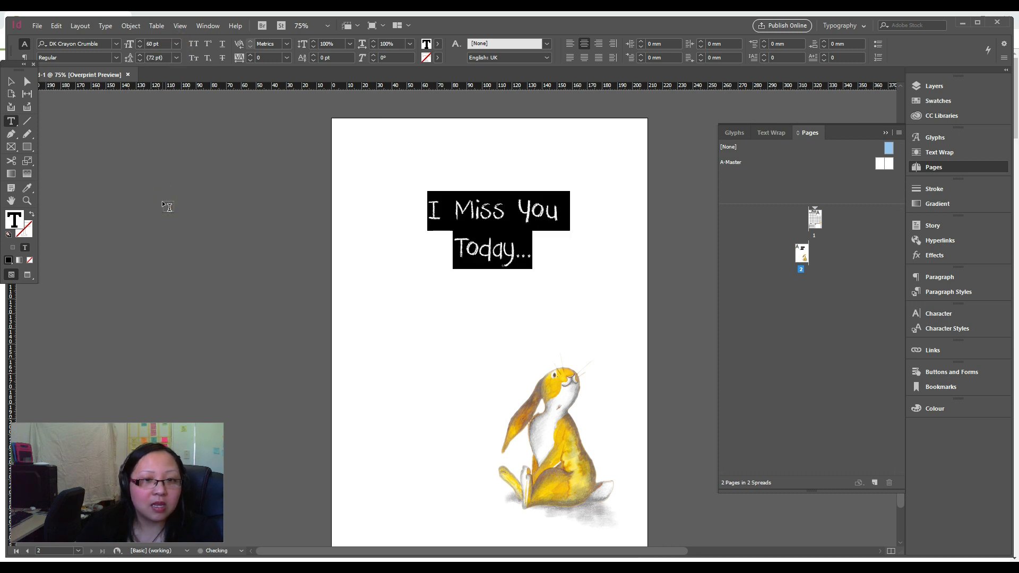
click(177, 46)
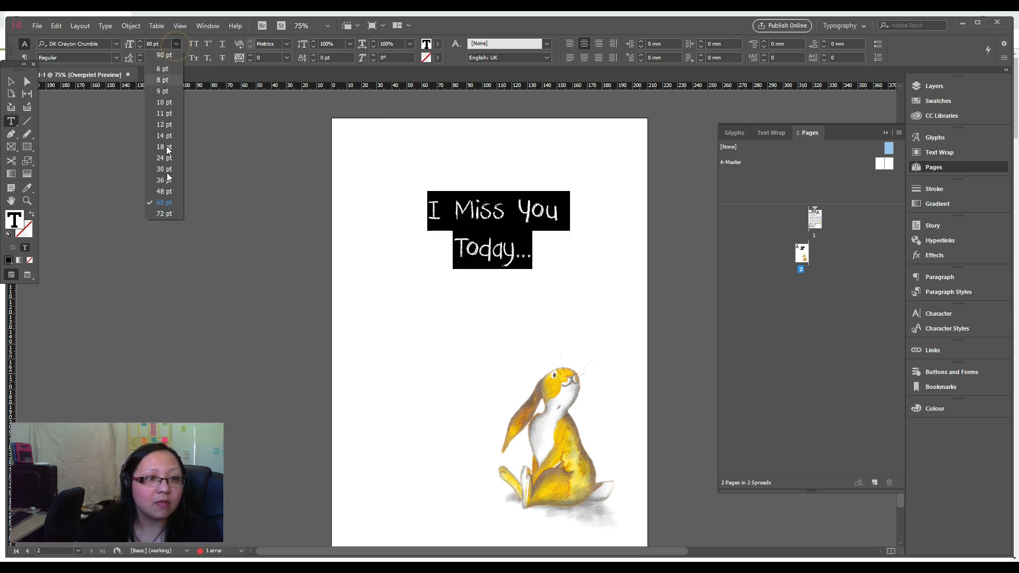
click(163, 212)
click(155, 44)
text(90)
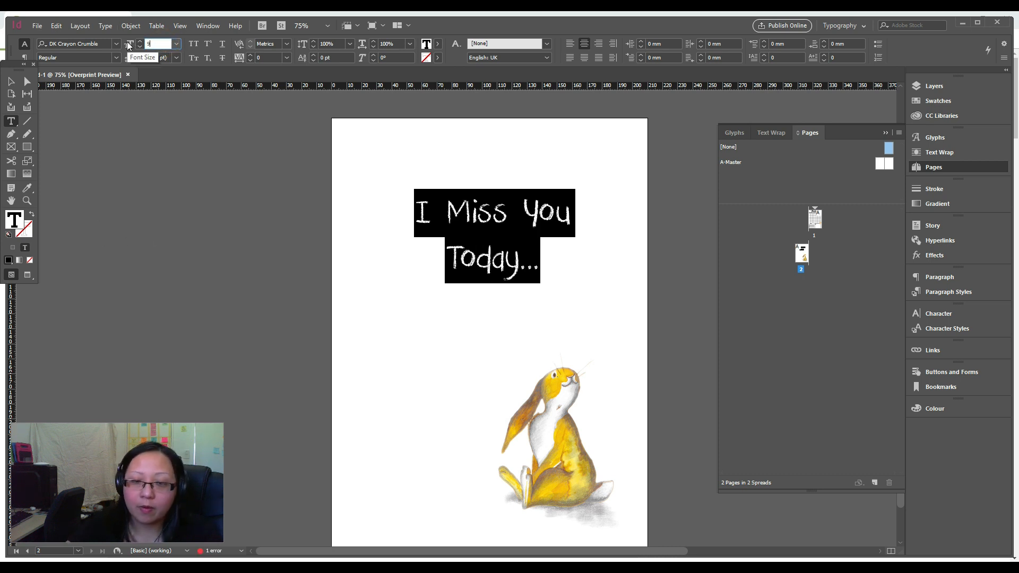
key(Return)
click(11, 81)
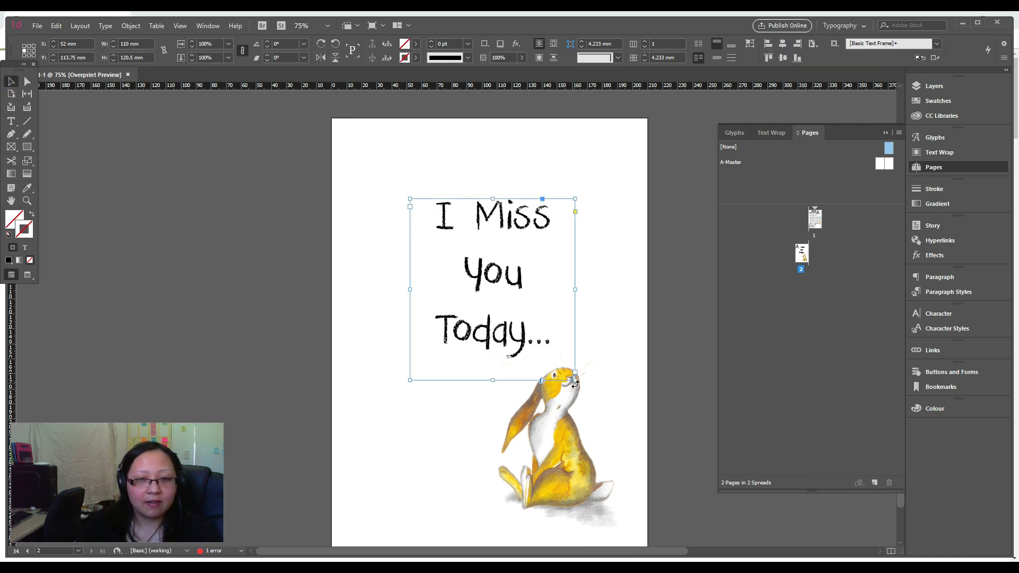
- Scale the "I Miss You Today..." text frame to about 124.3 mm wide, move it higher above the bunny and shorten it to 126 mm
drag(575, 382, 590, 405)
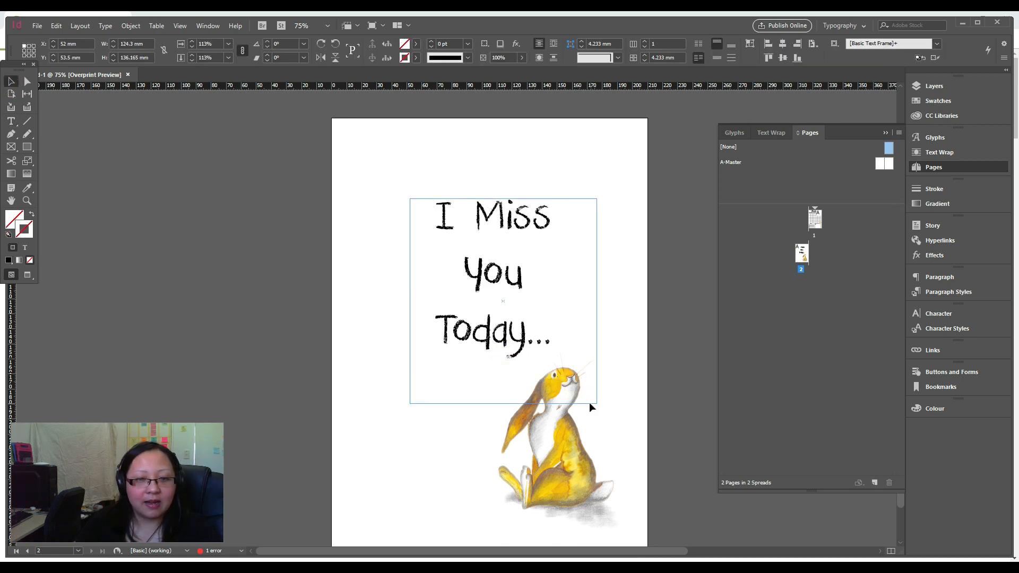
drag(506, 279, 499, 253)
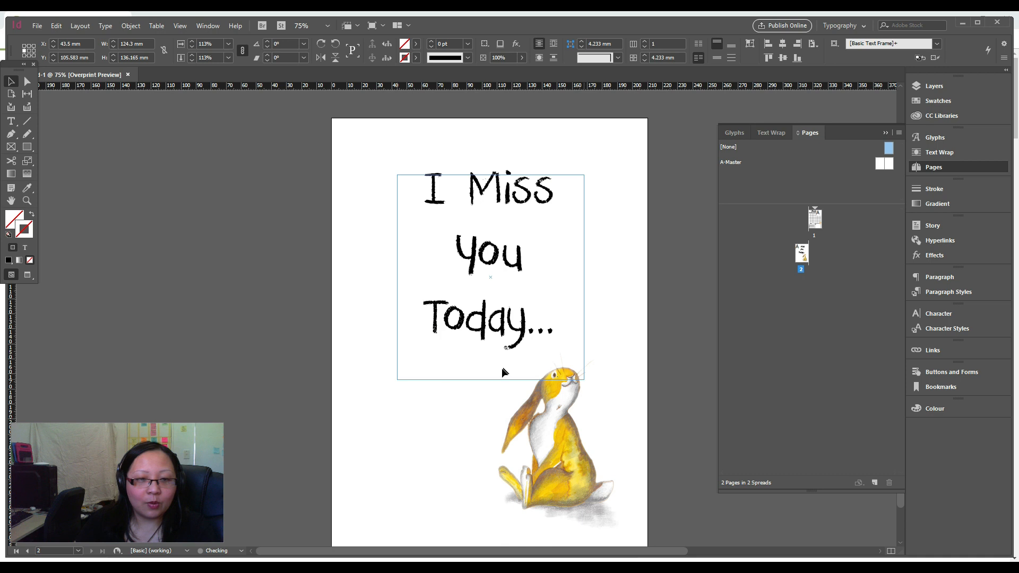
drag(490, 379, 491, 364)
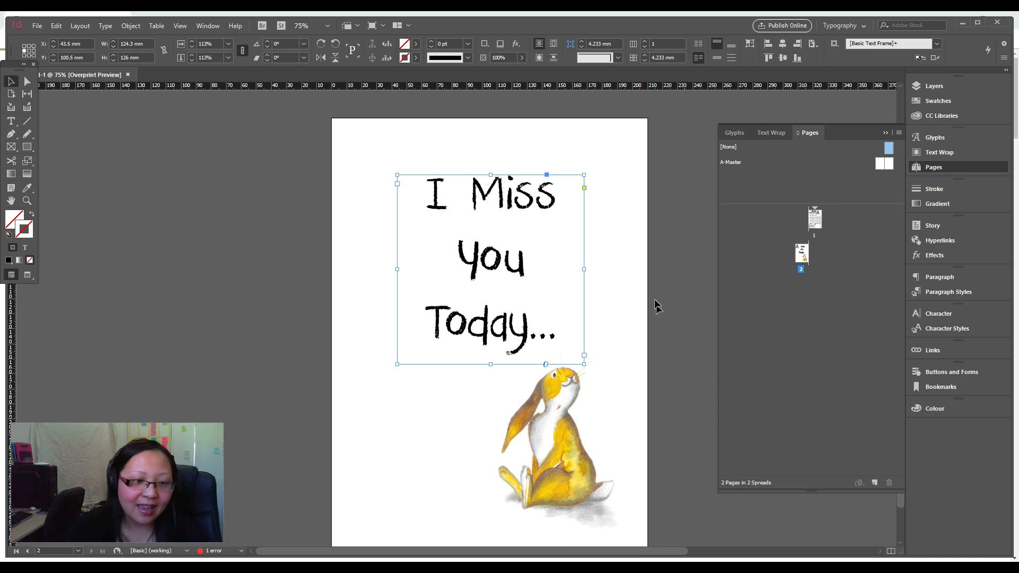
double_click(477, 194)
drag(432, 194, 556, 332)
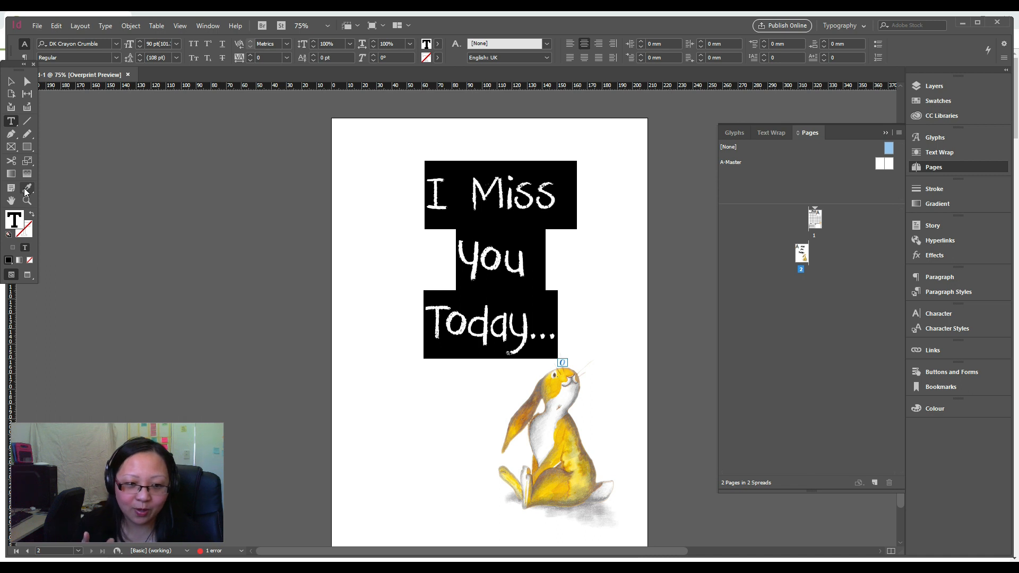
click(10, 80)
click(96, 192)
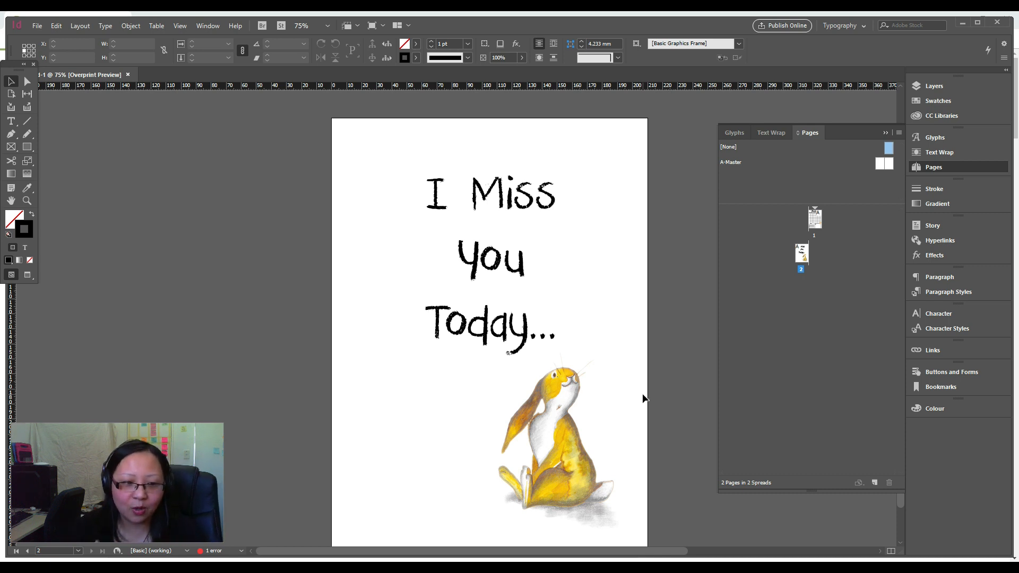
- Try colouring the "I Miss You Today..." text with a golden yellow sampled from the bunny
double_click(438, 195)
drag(429, 195, 560, 333)
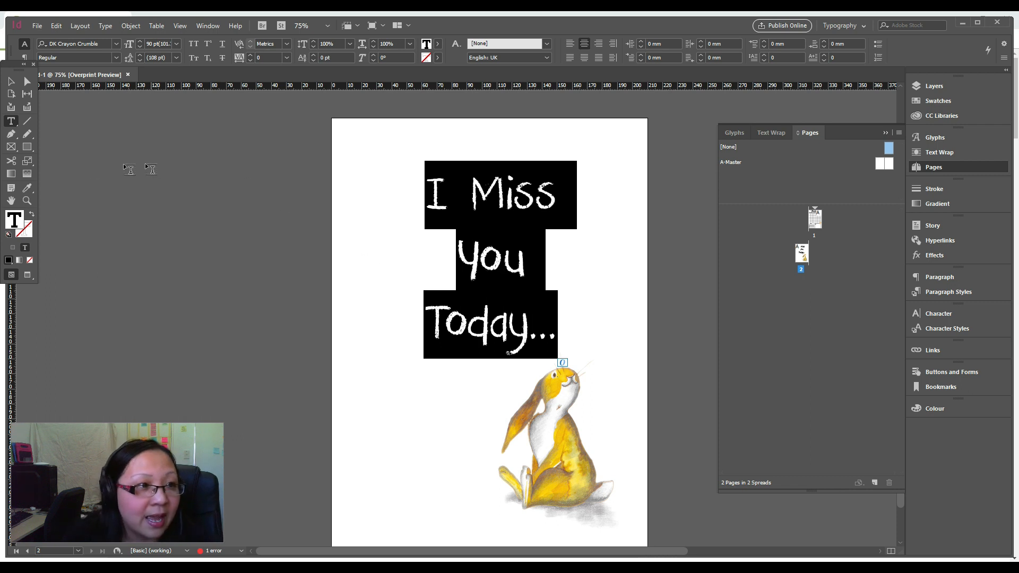
click(27, 190)
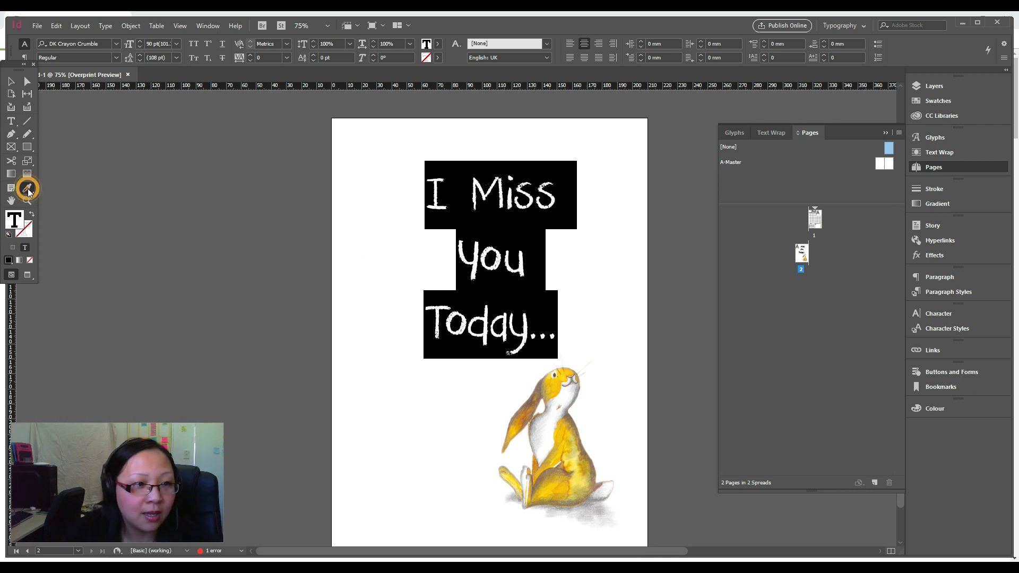
click(545, 387)
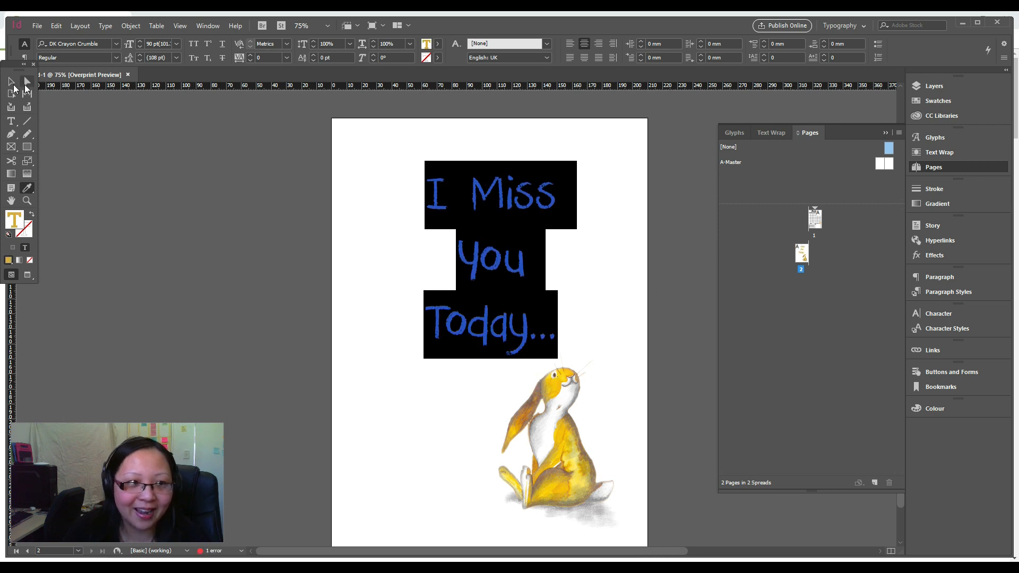
click(14, 84)
click(160, 221)
click(621, 289)
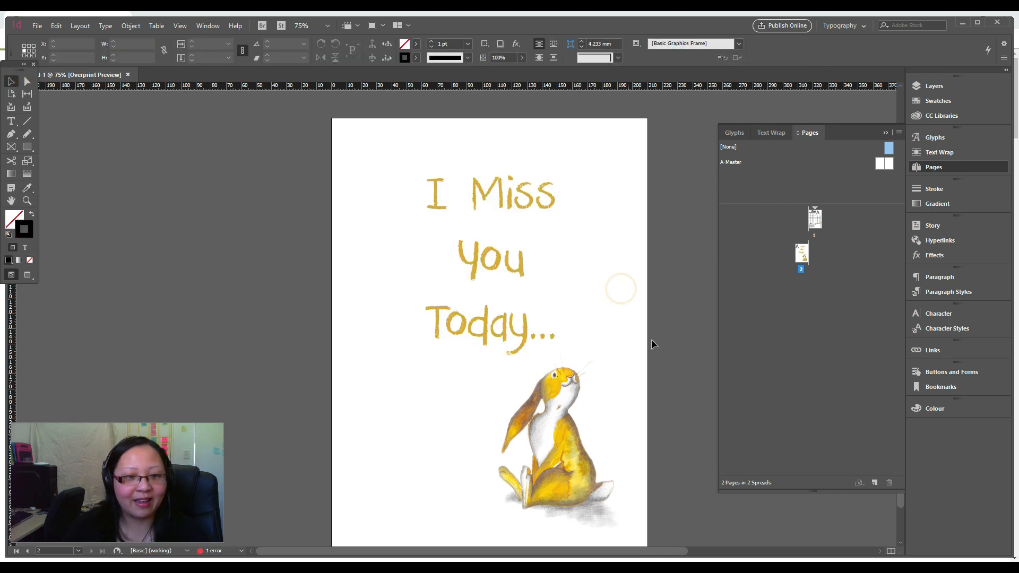
key(ctrl+z)
double_click(520, 340)
drag(425, 182, 569, 335)
click(437, 43)
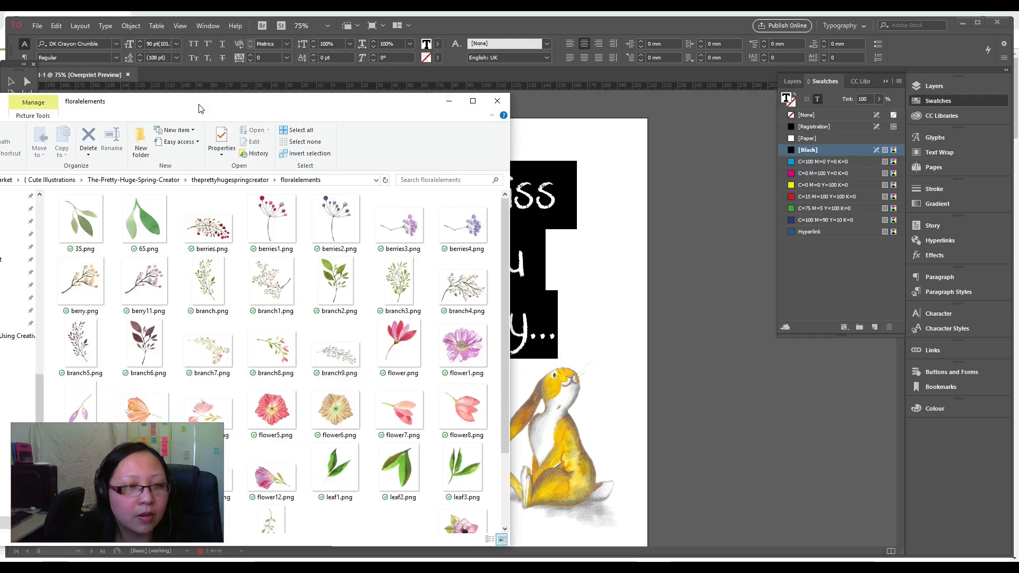
click(449, 102)
- Colour the whole "I Miss You Today..." text with the brown sampled from the bunny's ear and deselect it
click(431, 188)
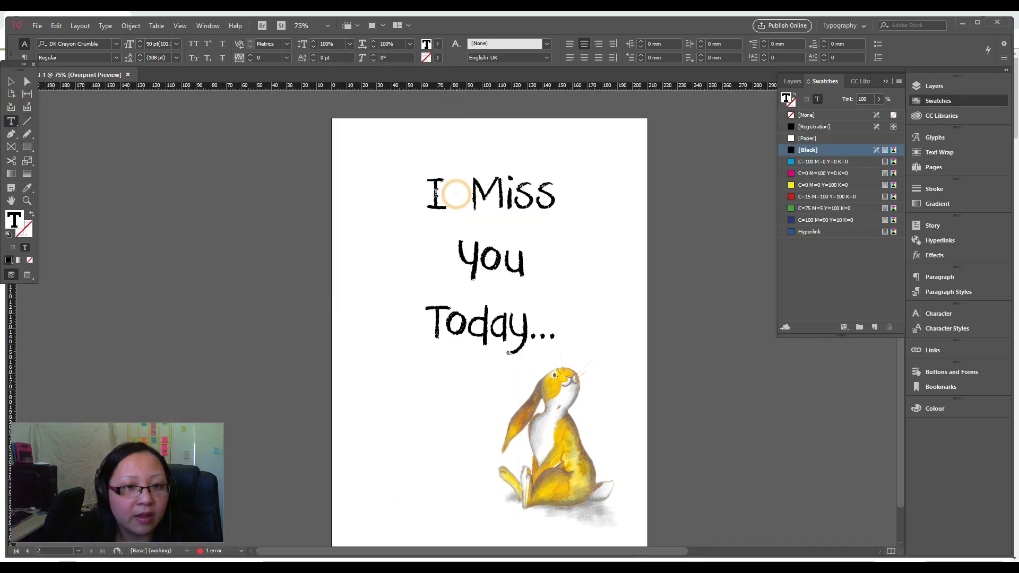
drag(430, 187, 568, 334)
click(26, 188)
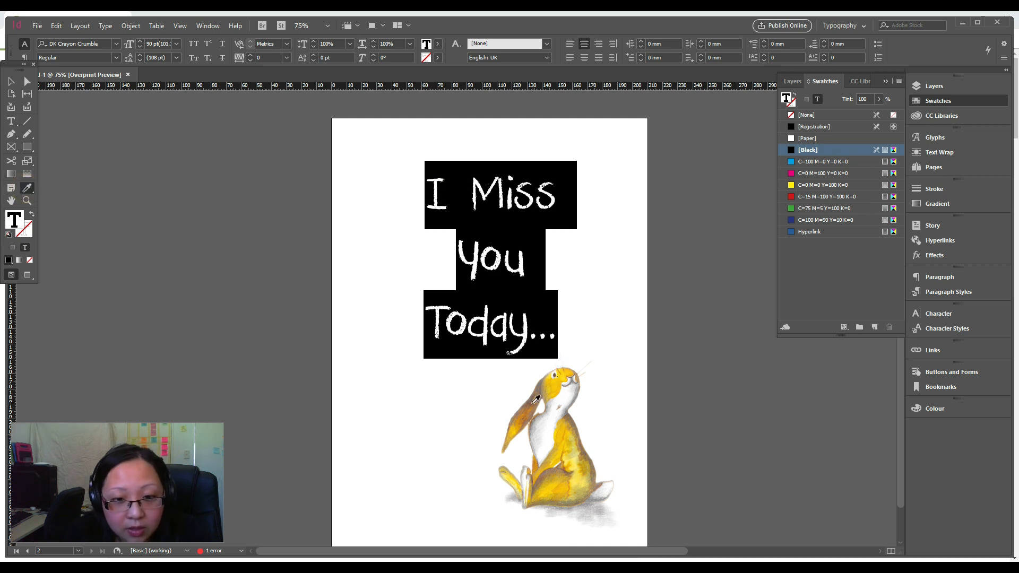
click(522, 396)
click(11, 81)
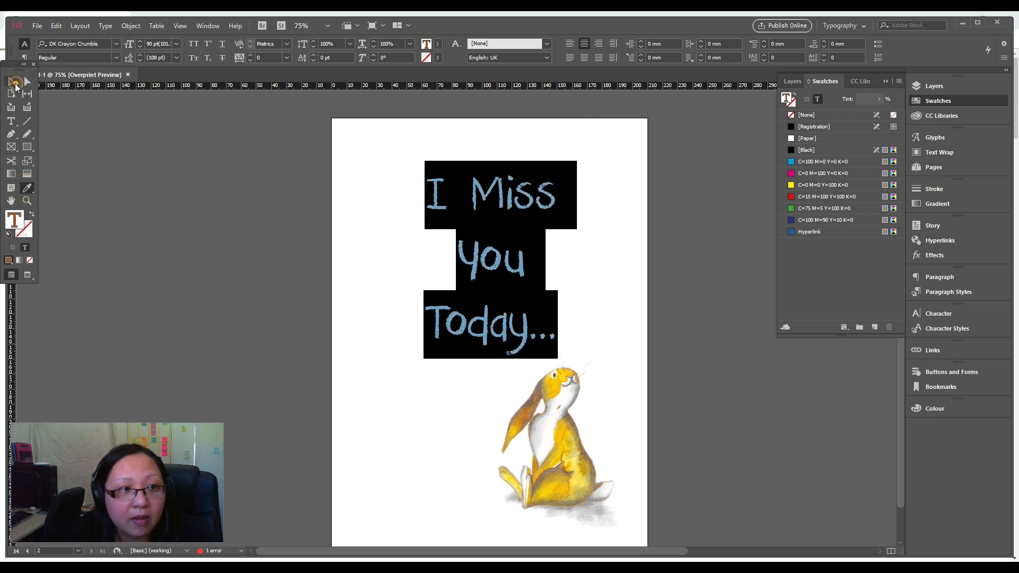
click(374, 312)
click(450, 455)
click(693, 319)
- Review the bunny page from top to footer and the calendar page above it
scroll(693, 320, down, 2)
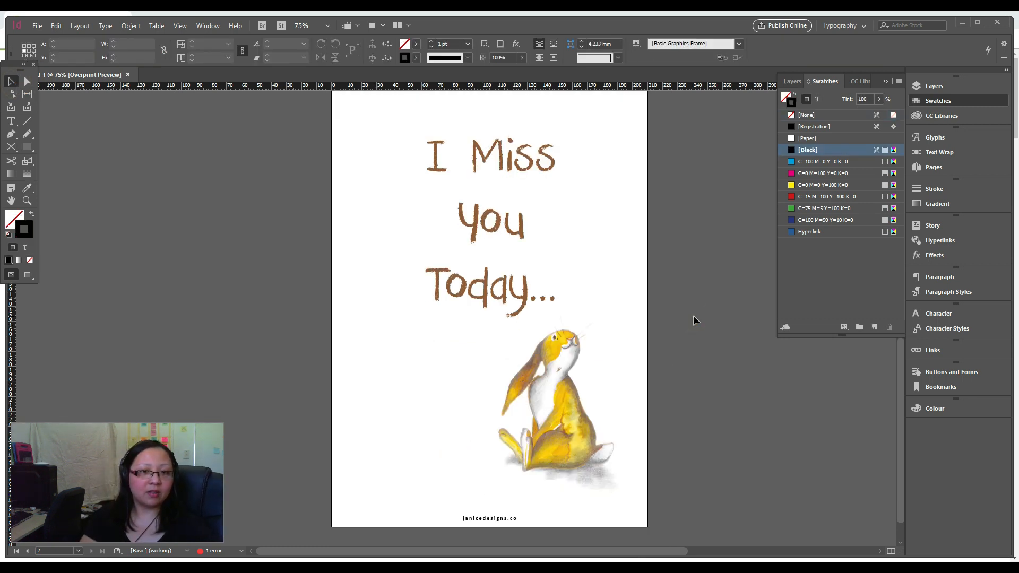
scroll(693, 320, up, 1)
scroll(694, 317, up, 1)
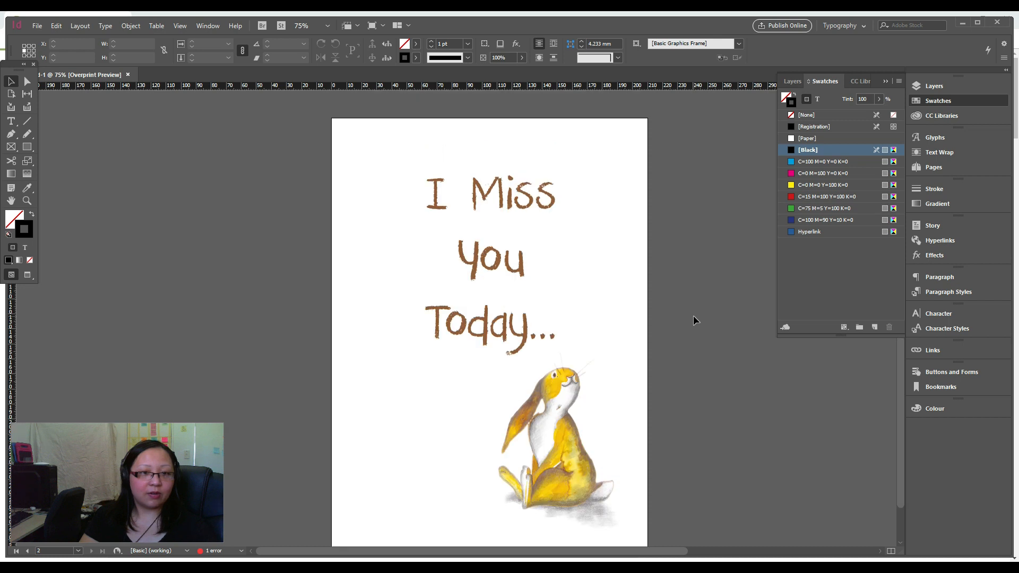
scroll(694, 317, down, 2)
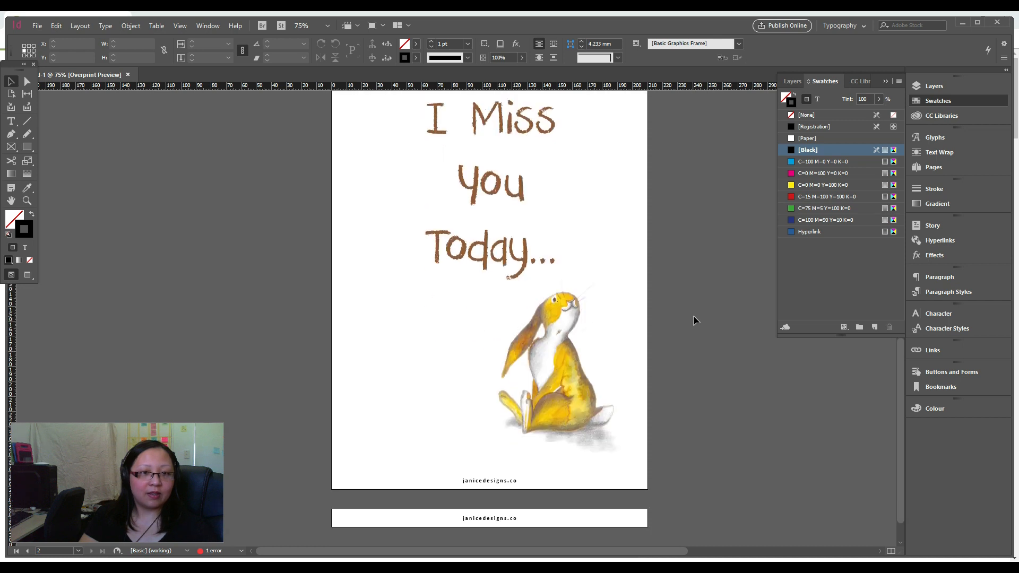
click(885, 81)
scroll(610, 370, up, 5)
scroll(630, 457, up, 9)
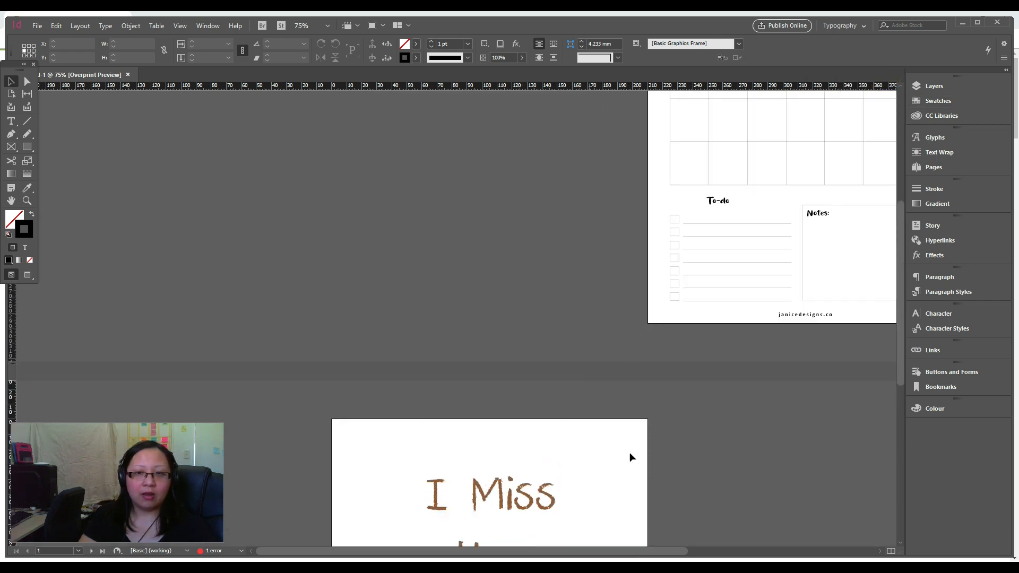
scroll(667, 431, down, 5)
scroll(667, 430, down, 9)
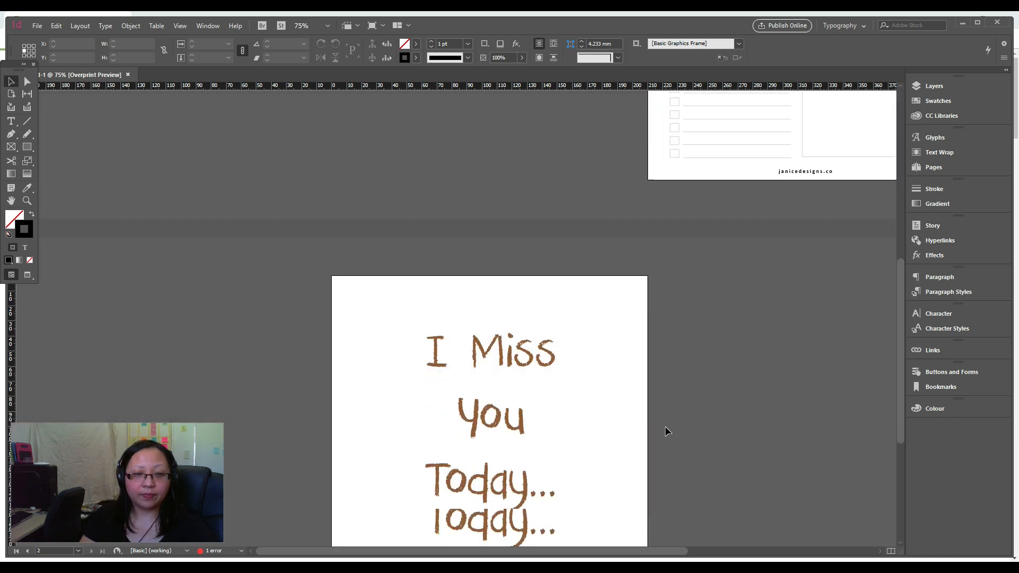
scroll(667, 457, up, 1)
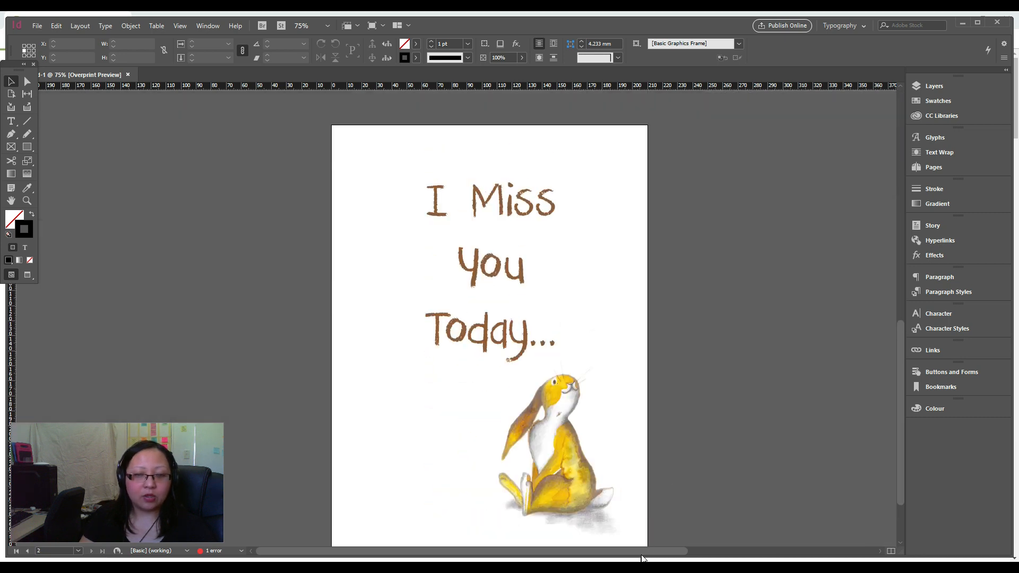
- Add a new page 3 beside the bunny page, based on A-Master
drag(642, 552, 672, 552)
click(937, 88)
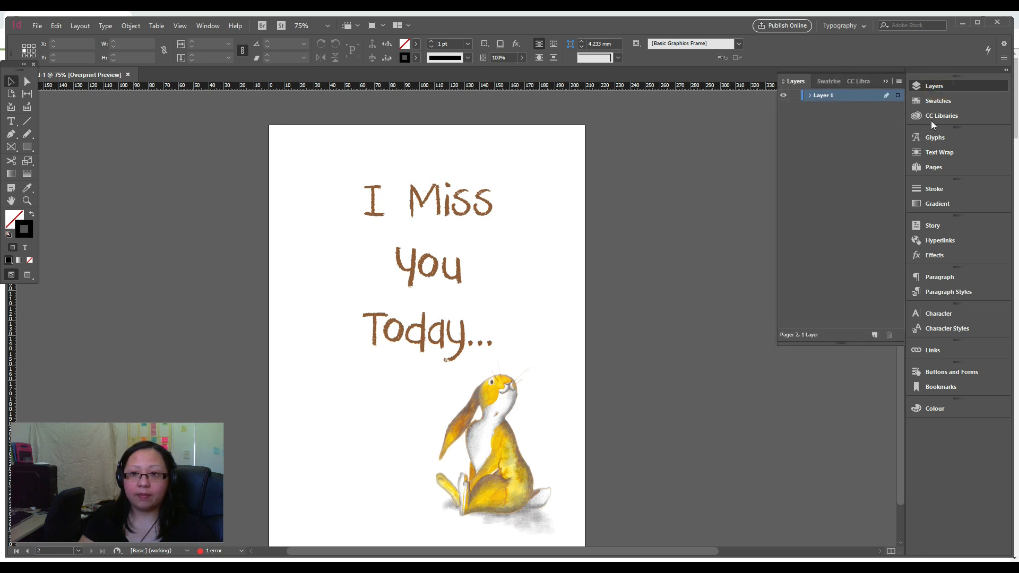
click(933, 166)
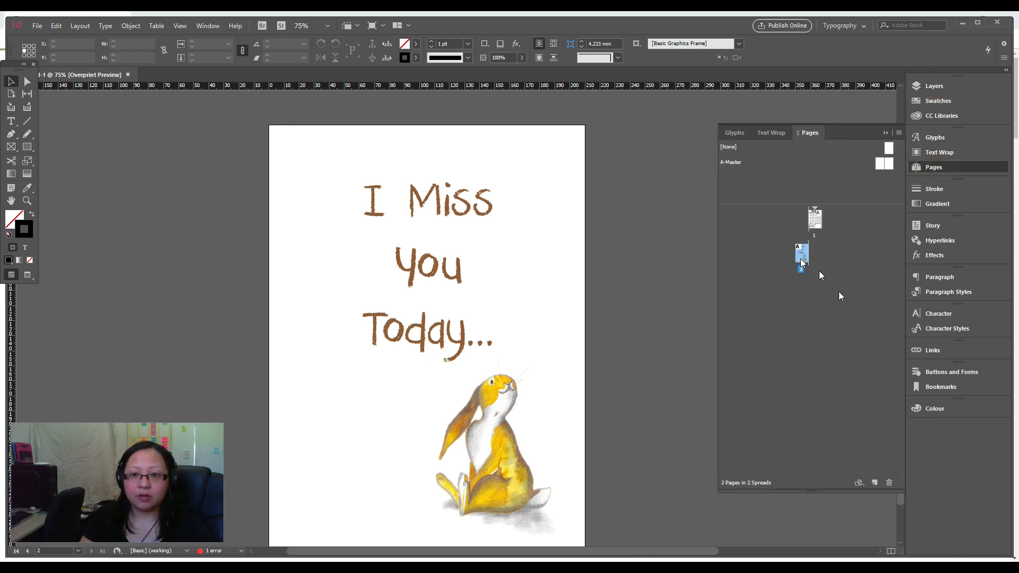
click(872, 482)
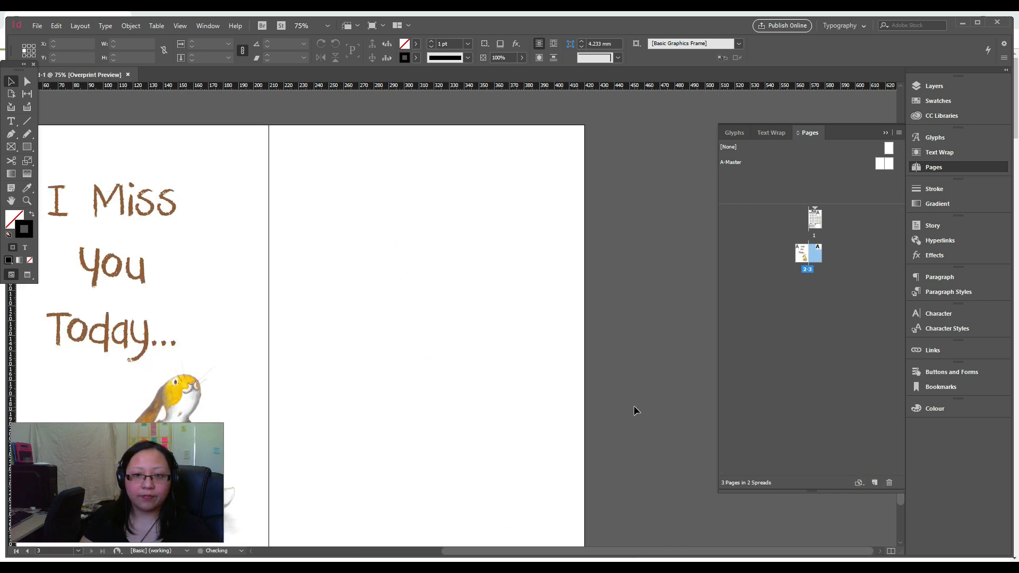
scroll(575, 366, down, 2)
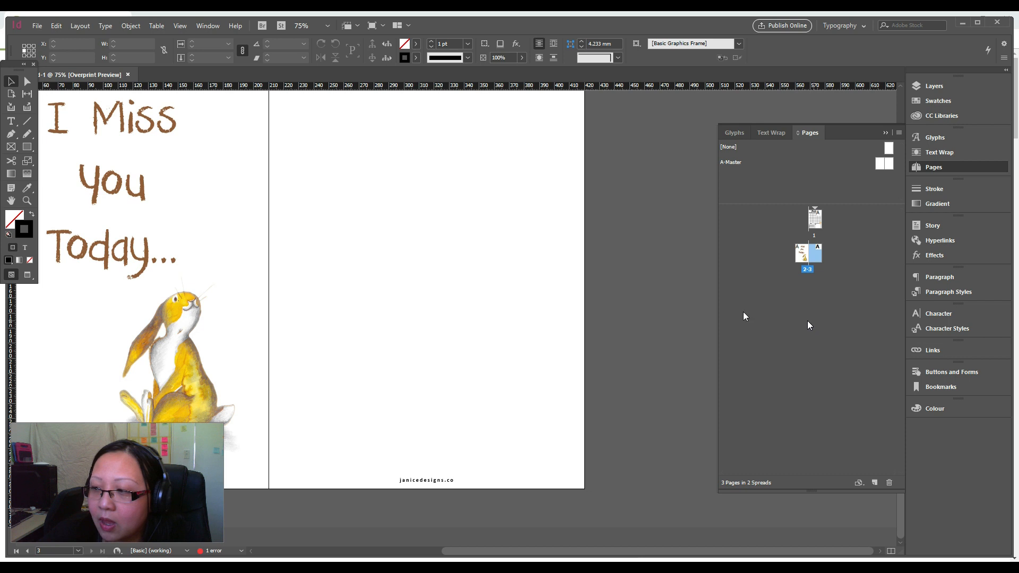
- Draw a horizontal line about 184.6 mm long between the side margins near the top of page 3, with a 0.25 pt stroke
drag(463, 327, 552, 396)
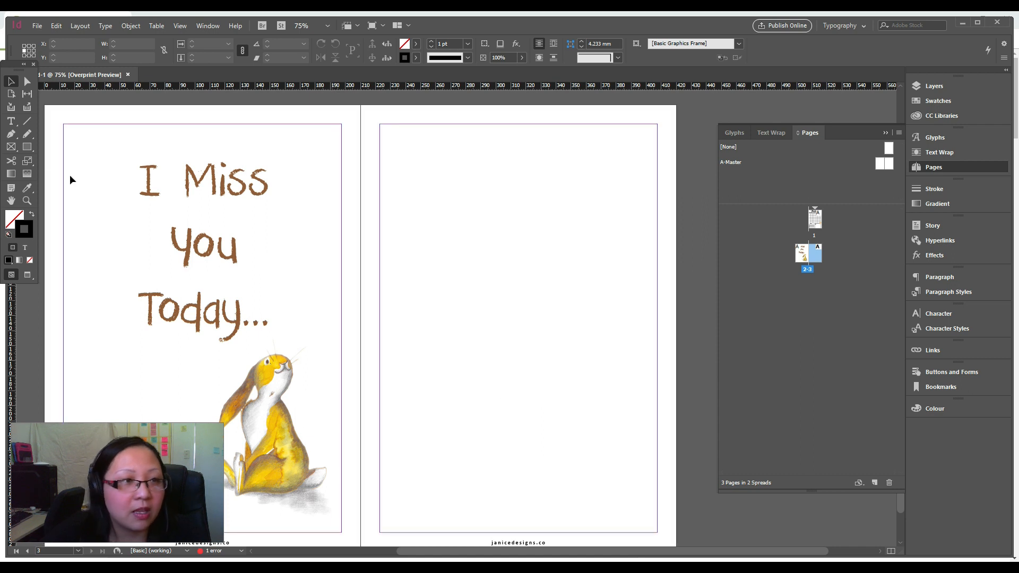
click(28, 122)
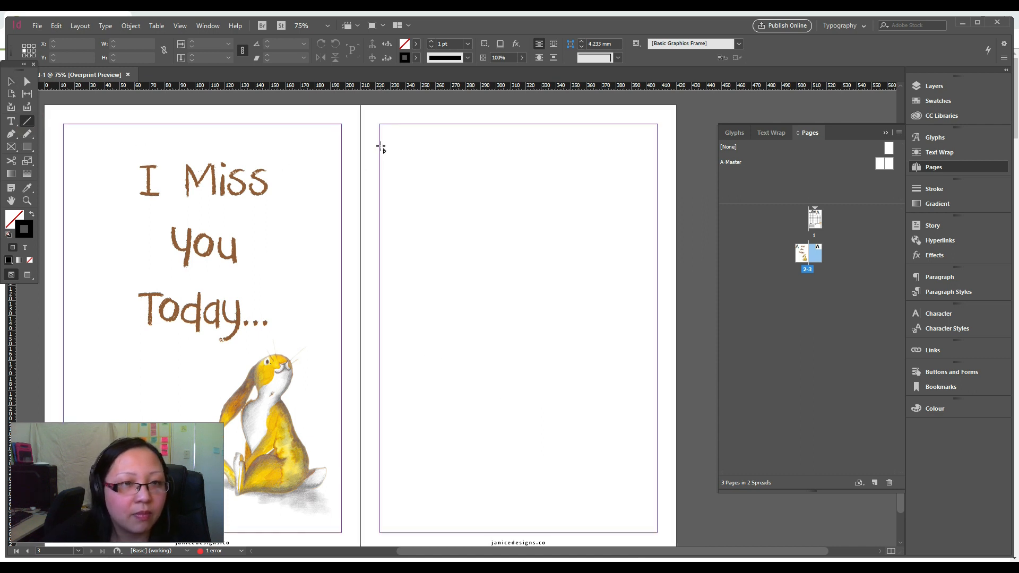
mouse_move(380, 155)
mouse_down()
mouse_move(581, 166)
mouse_move(657, 150)
mouse_up()
key(v)
click(468, 45)
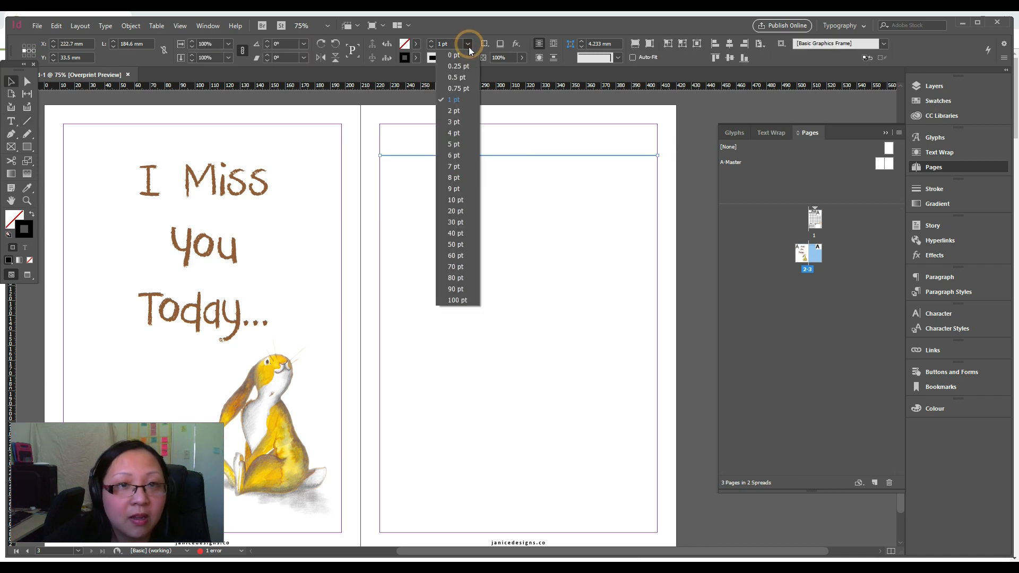
click(457, 66)
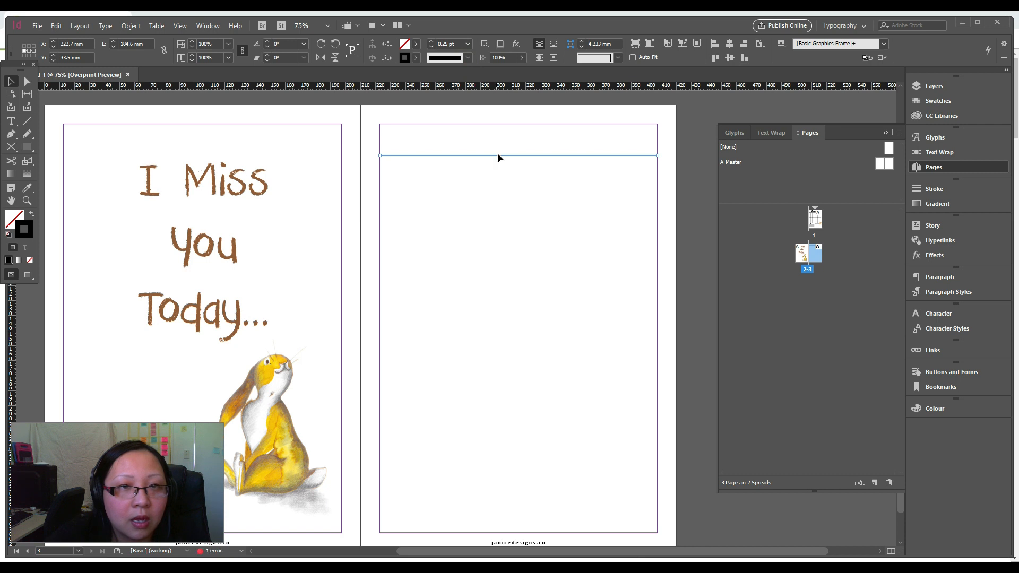
- Duplicate the line about 10.5 mm below and repeat the duplication until ruled lines fill page 3, leaving them deselected
drag(497, 159, 493, 176)
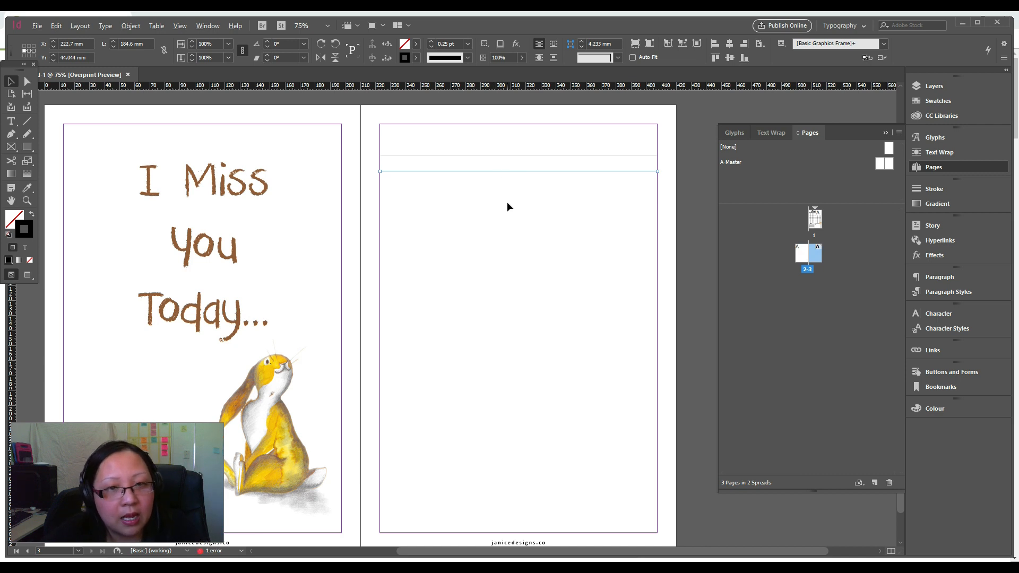
key(ctrl+alt+4)
key(ctrl+alt+4)
key(ctrl+alt+4)
key(ctrl+alt+4)
key(ctrl+alt+4)
key(ctrl+alt+4)
key(ctrl+alt+4)
key(ctrl+alt+4)
key(ctrl+alt+4)
key(ctrl+alt+4)
key(ctrl+alt+4)
key(ctrl+alt+4)
key(ctrl+alt+4)
key(ctrl+alt+4)
key(ctrl+alt+4)
key(ctrl+alt+4)
key(ctrl+alt+4)
key(ctrl+alt+4)
key(ctrl+alt+4)
key(ctrl+alt+4)
click(511, 243)
scroll(655, 454, down, 2)
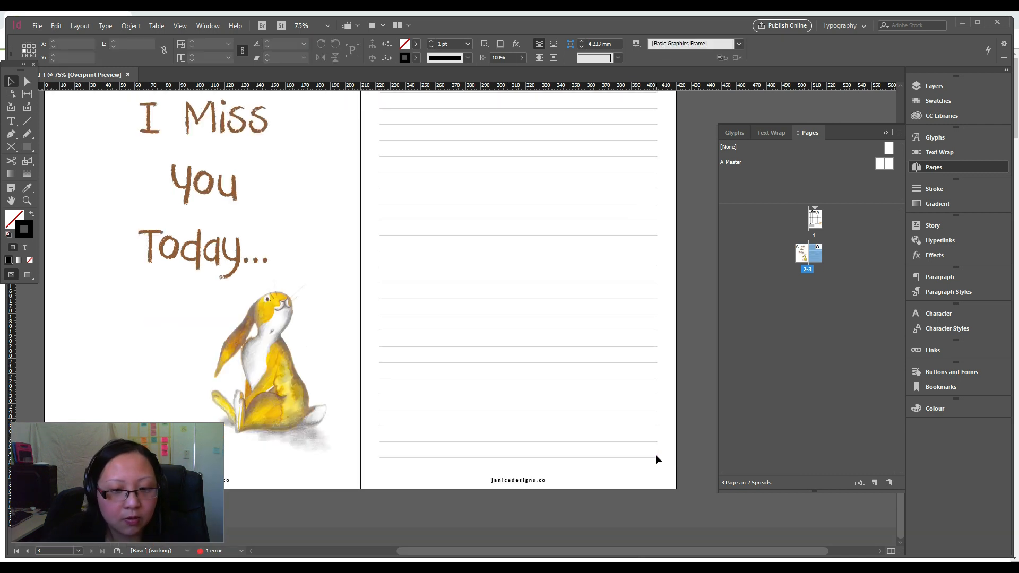
- Select all the ruled lines on page 3 and group them
scroll(655, 454, up, 2)
scroll(655, 455, down, 1)
drag(573, 114, 586, 508)
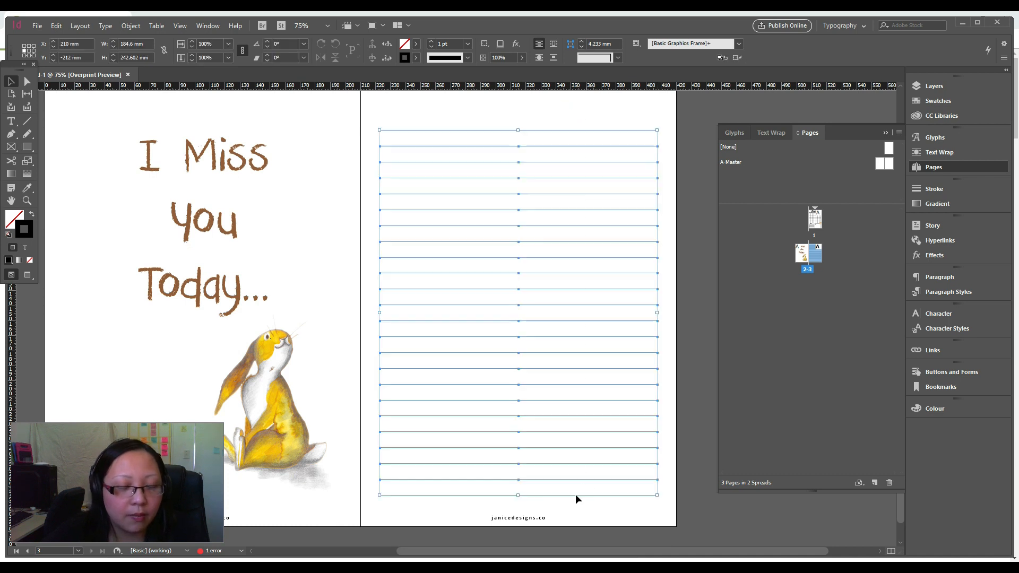
key(ctrl+g)
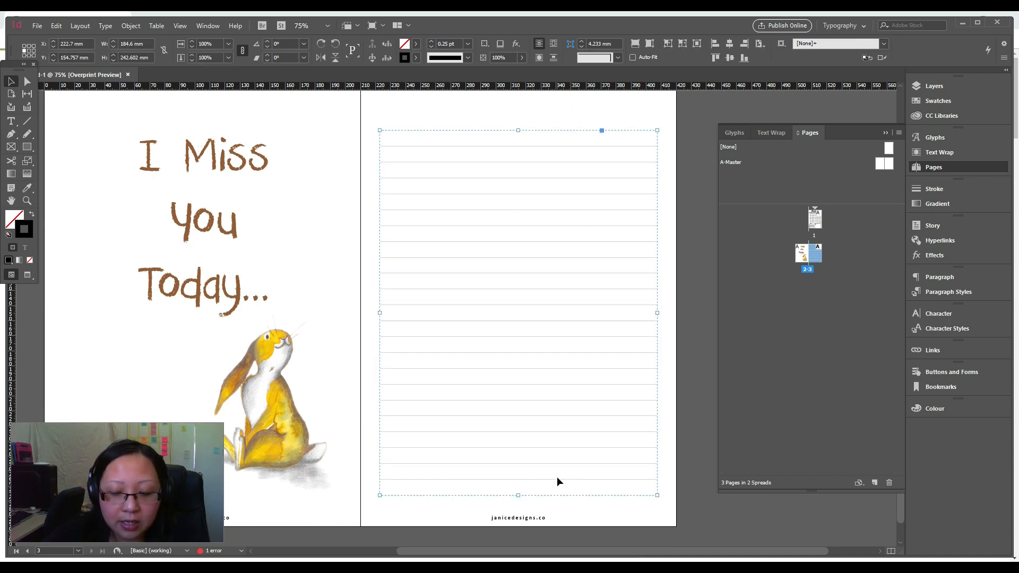
- Nudge the grouped ruled lines down page 3 to a Y position of about 159.5 mm
key(Down)
key(Down)
key(Down)
key(Down)
key(Down)
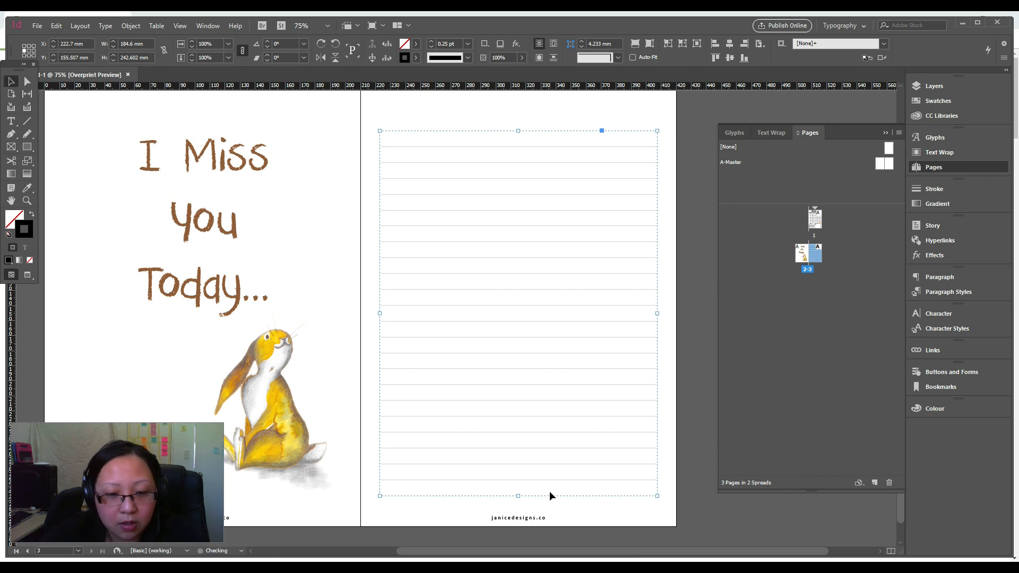
key(Down)
key(Down)
key(Down)
key(Down)
key(Down)
key(Down)
key(Down)
key(Down)
key(Down)
key(Down)
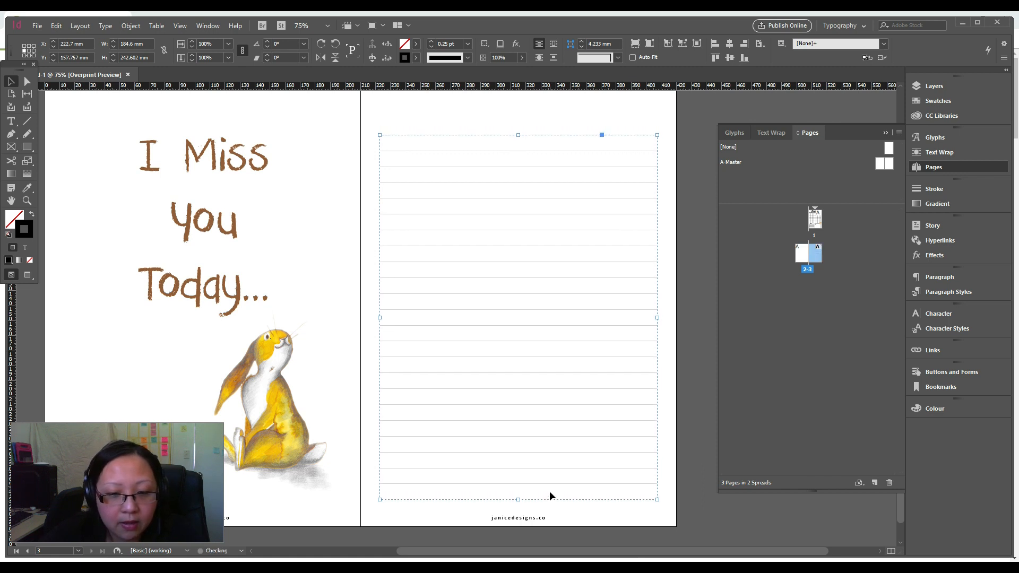
key(Down)
key(Down)
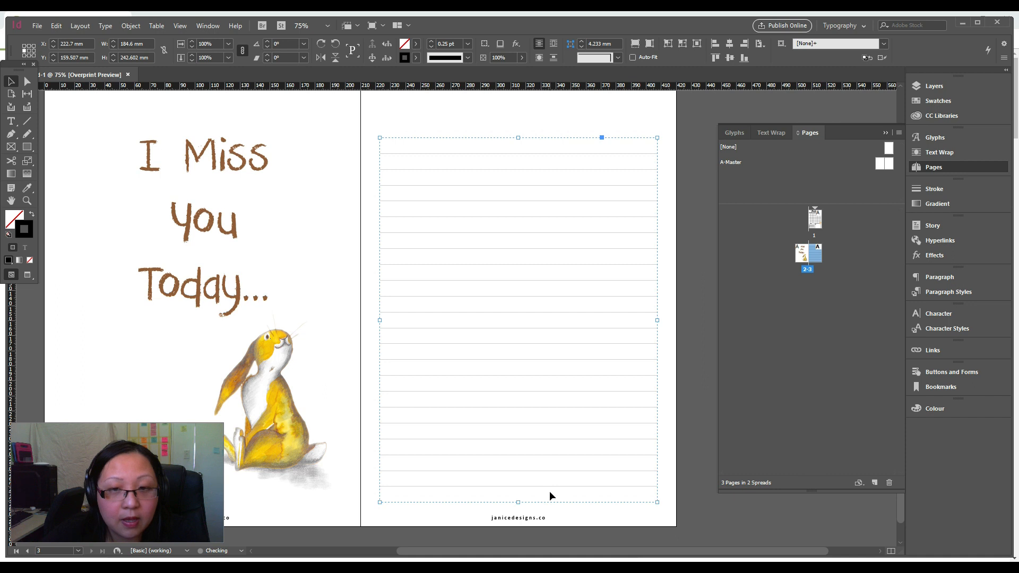
scroll(549, 492, up, 3)
scroll(625, 250, up, 10)
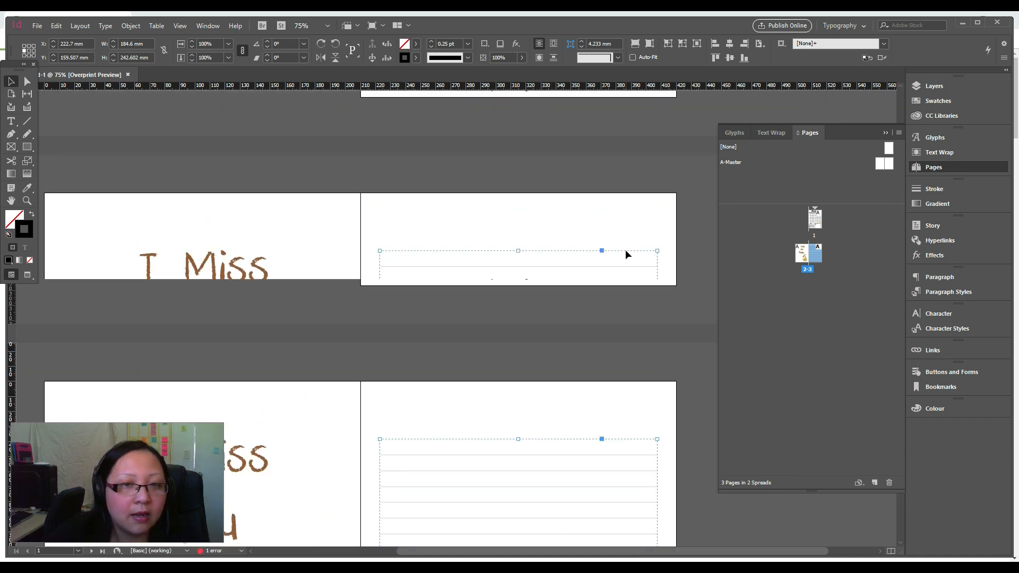
- Try to paste a copy of page 1's January heading in place on page 3
click(559, 152)
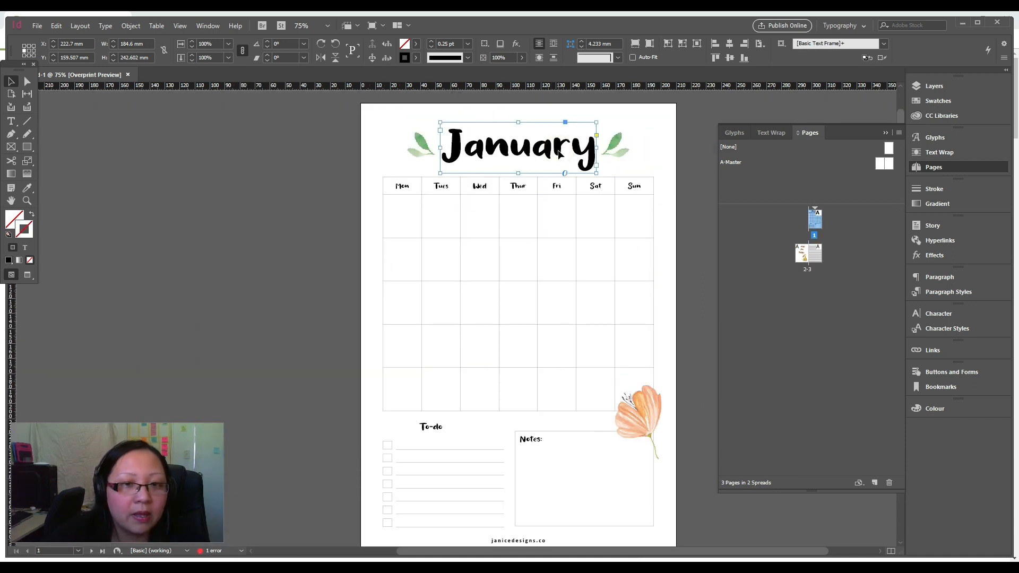
scroll(558, 164, down, 2)
scroll(562, 166, down, 10)
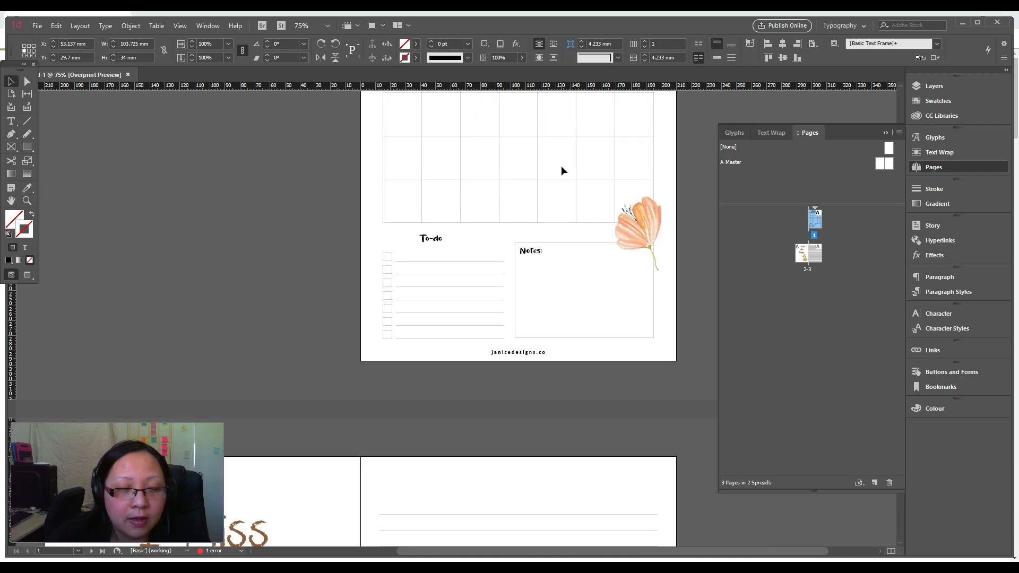
right_click(492, 229)
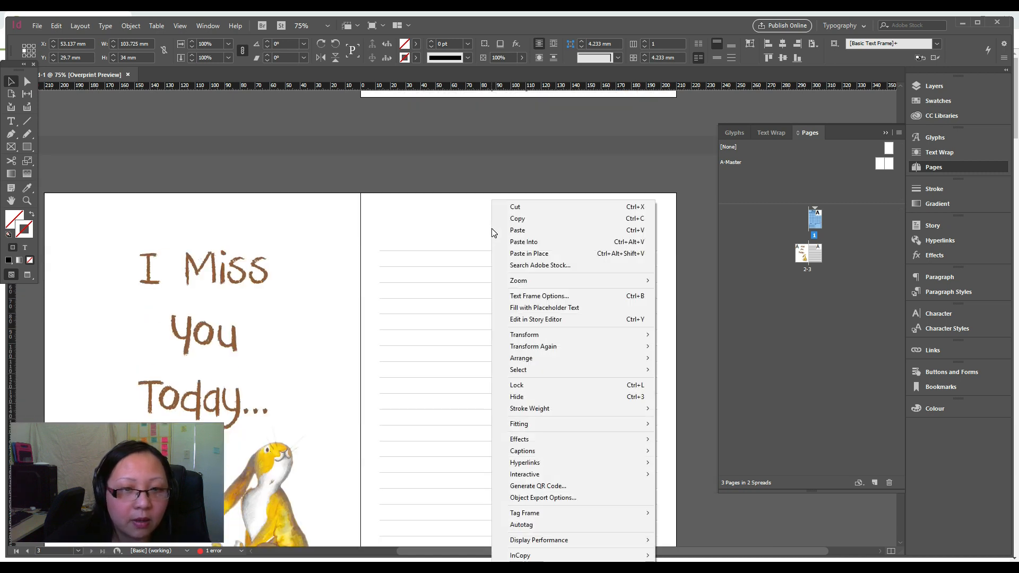
click(536, 254)
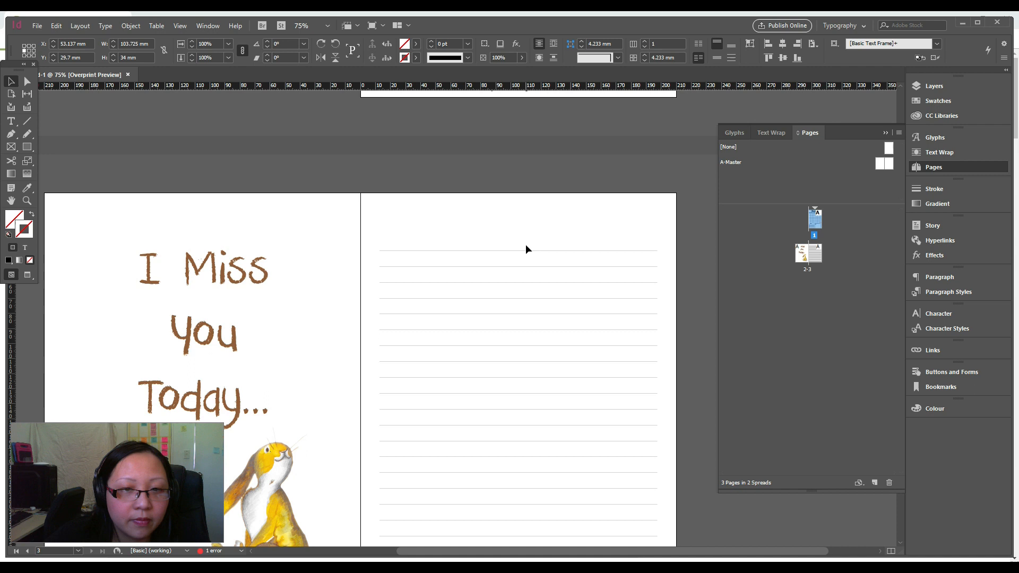
scroll(544, 261, up, 10)
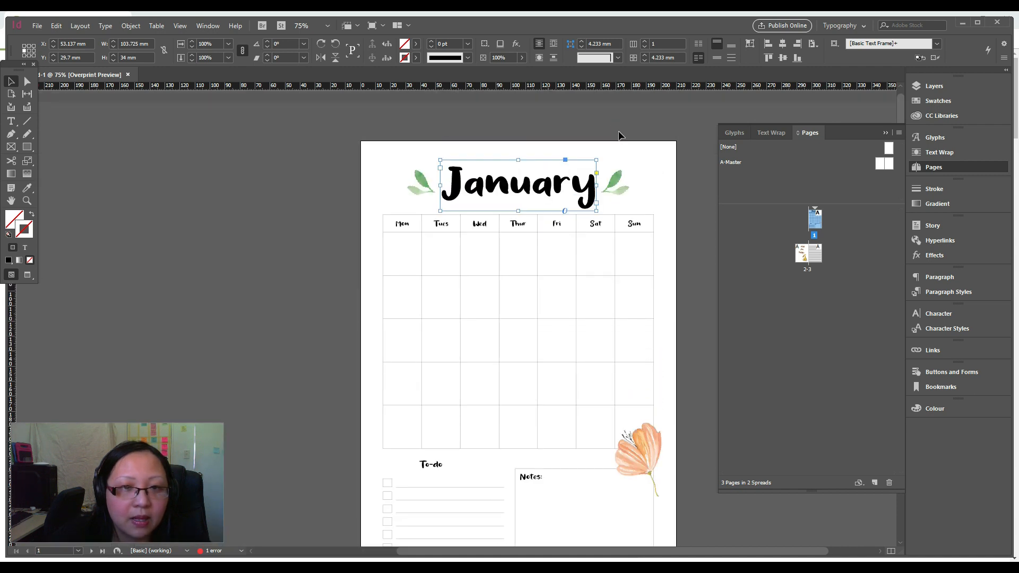
- Copy the January heading from page 1 and paste it in place at the top of page 3
click(620, 135)
click(561, 183)
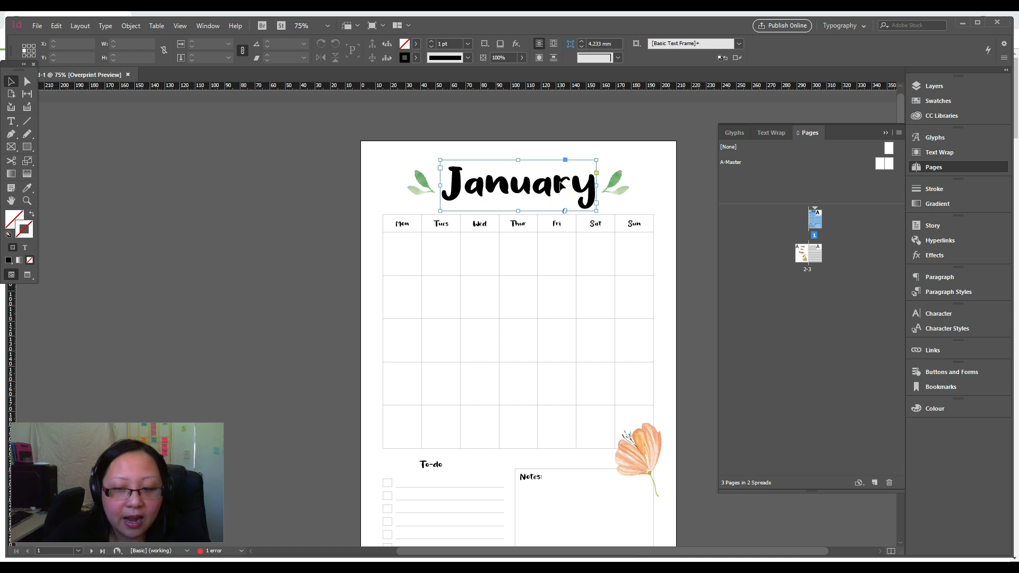
click(580, 260)
scroll(581, 260, down, 5)
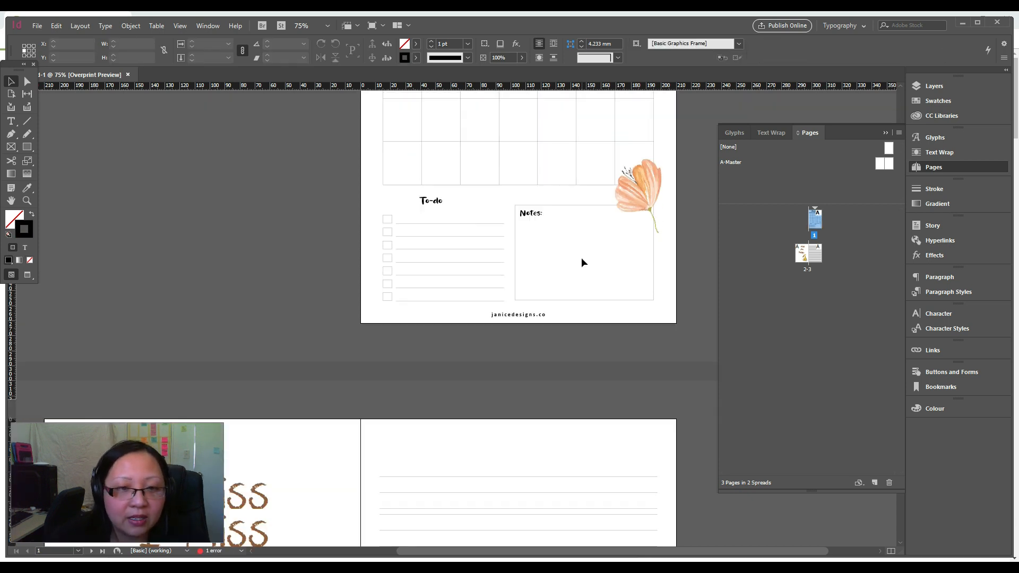
scroll(581, 257, down, 5)
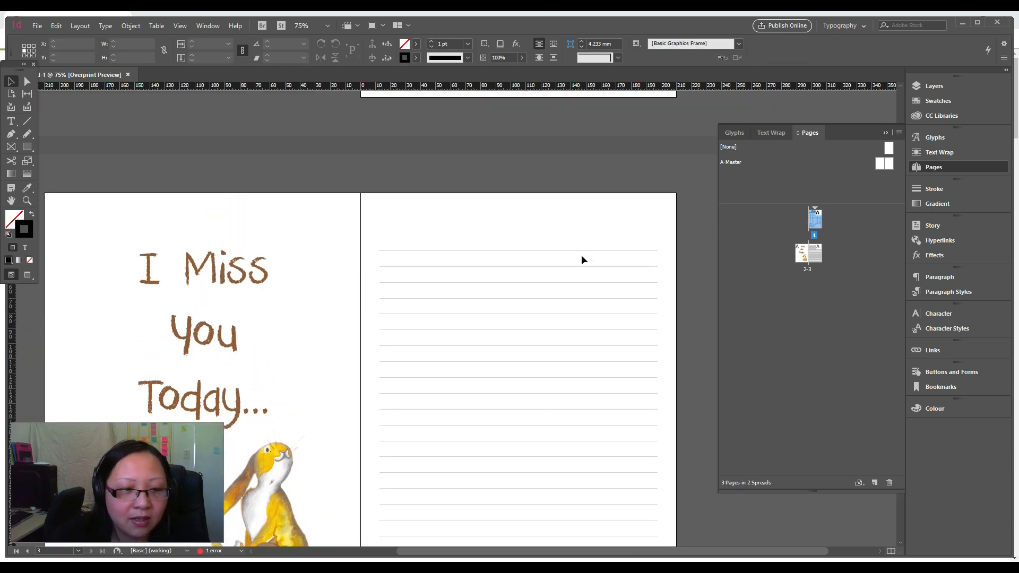
click(487, 224)
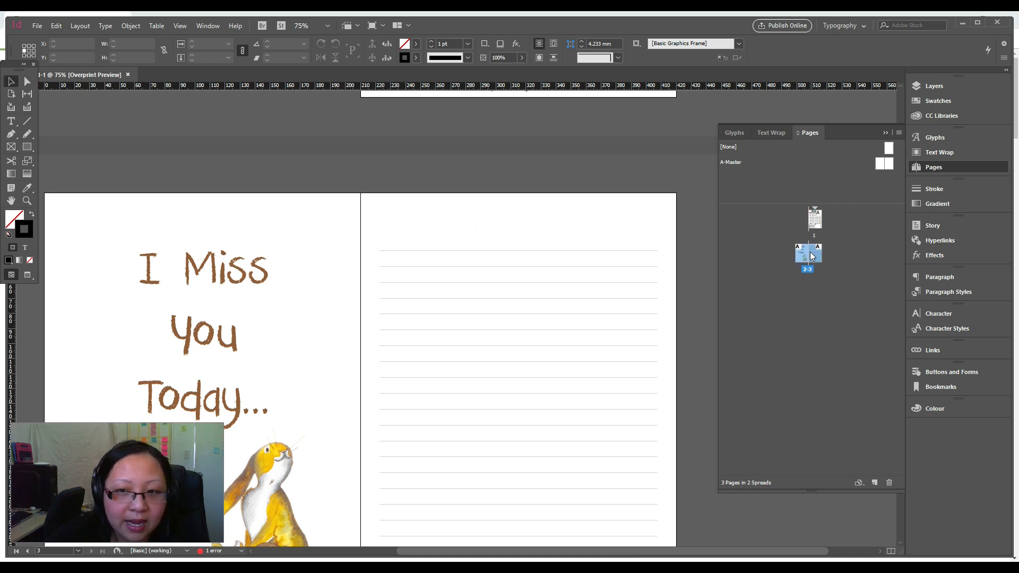
key(ctrl+0)
right_click(536, 217)
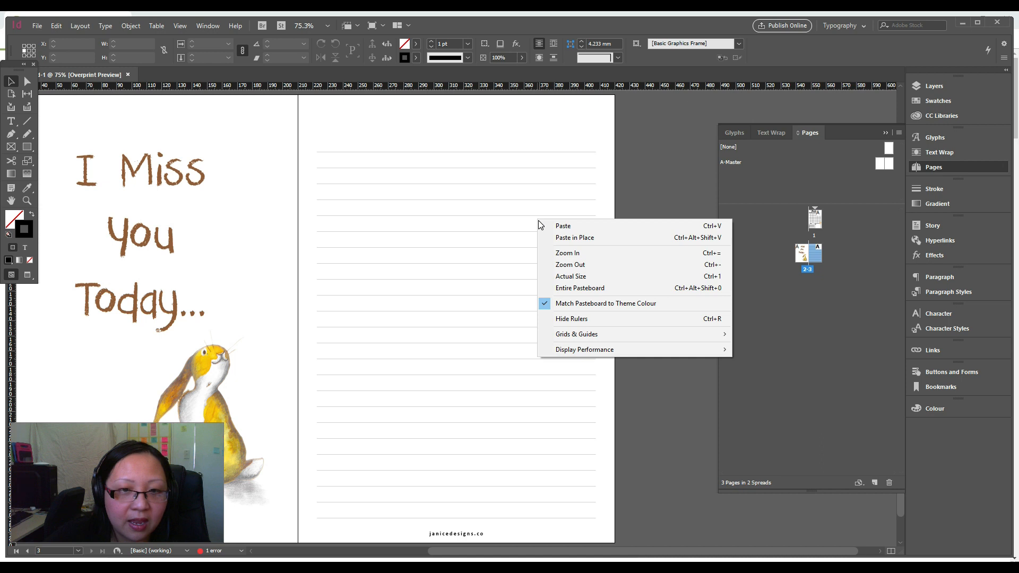
click(578, 237)
scroll(579, 276, up, 3)
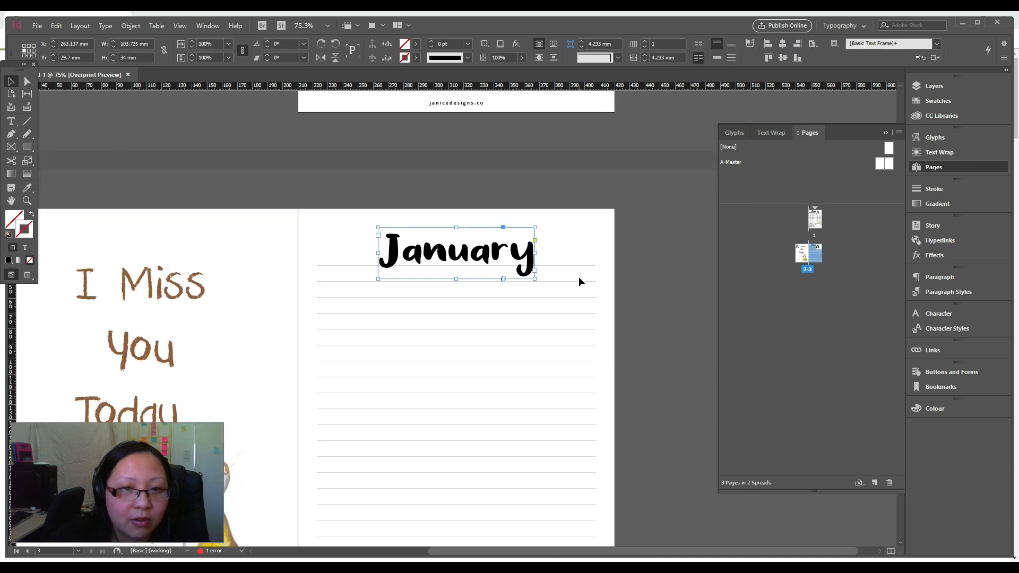
- Replace the pasted heading text on page 3 with "Notes"
scroll(565, 249, down, 4)
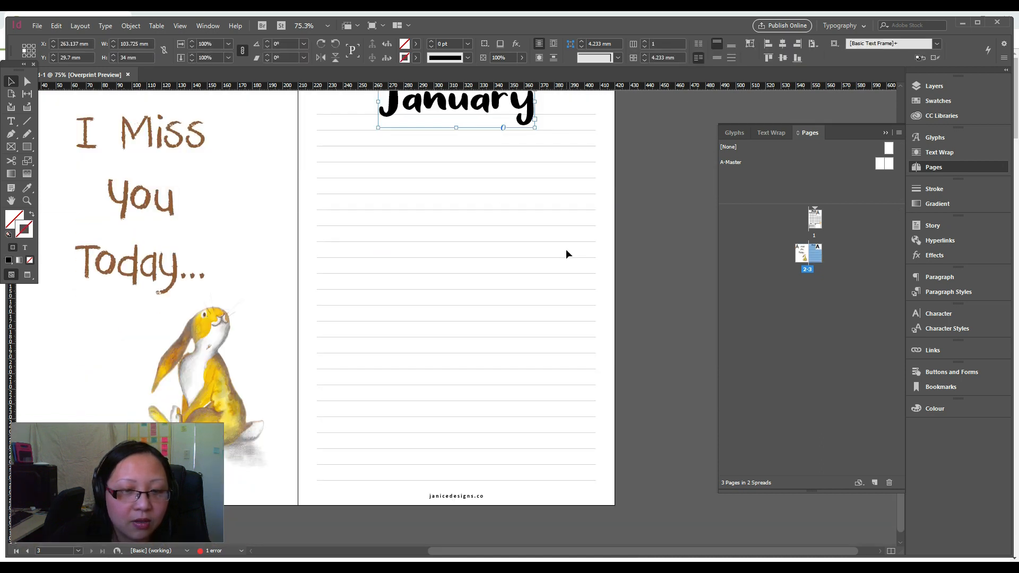
scroll(566, 250, up, 3)
drag(497, 201, 497, 188)
double_click(497, 182)
click(390, 182)
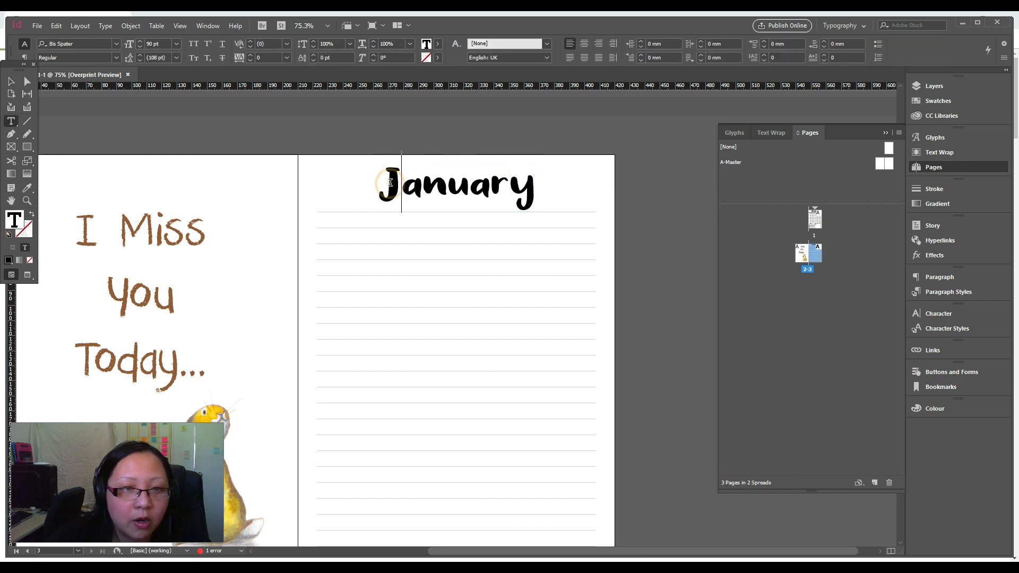
drag(390, 182, 557, 201)
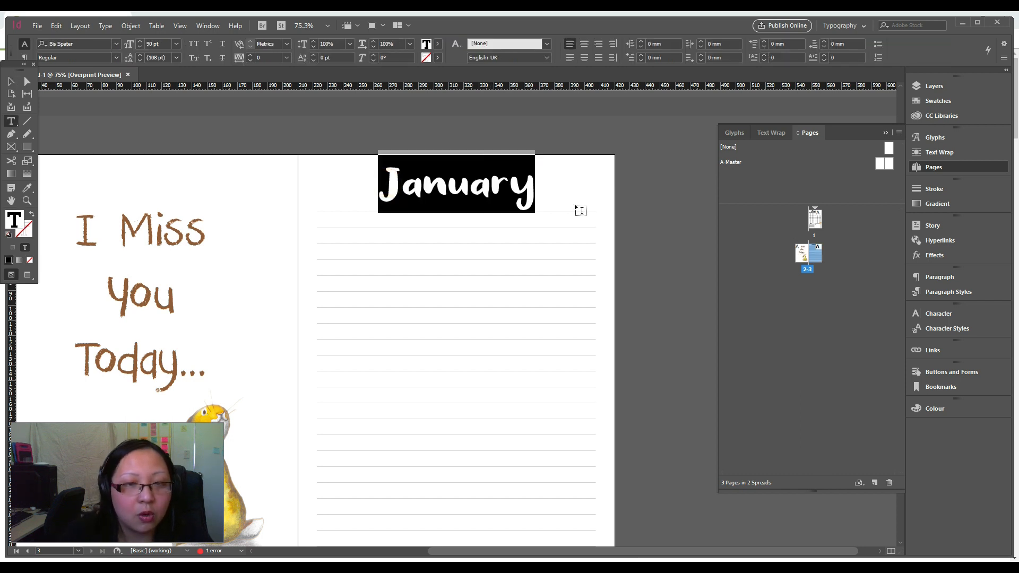
text(Notes)
- Set the font size of the Notes heading to 60 pt
drag(476, 186, 333, 149)
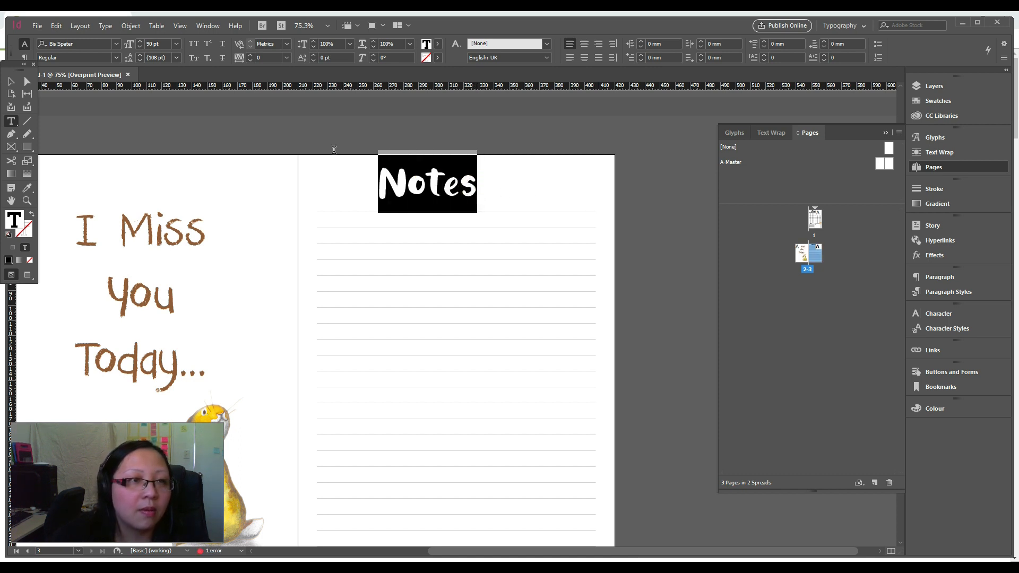
click(176, 43)
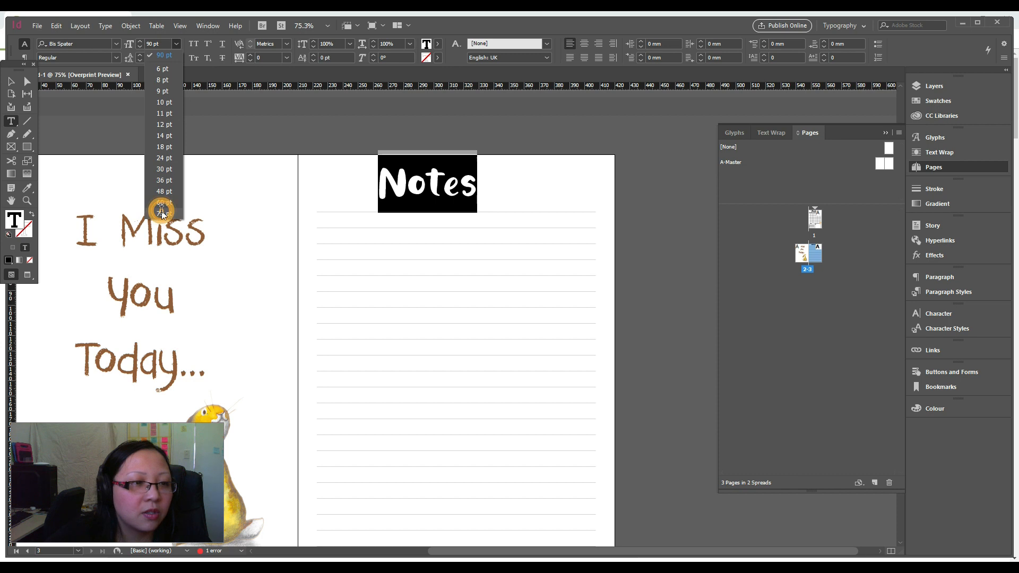
click(162, 213)
click(176, 43)
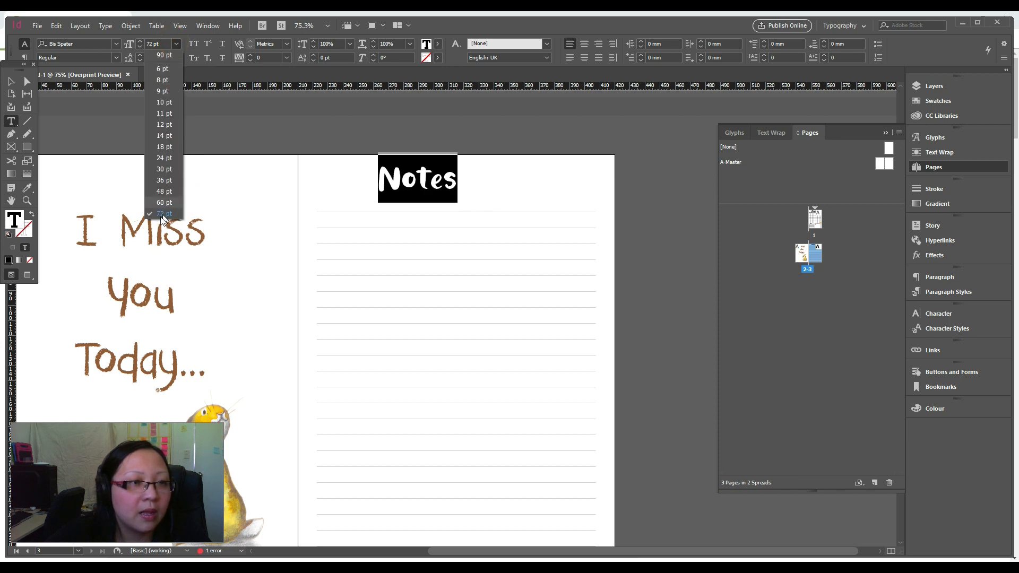
click(161, 201)
- Fit the Notes text frame's width to its text, about 43.7 mm
click(12, 81)
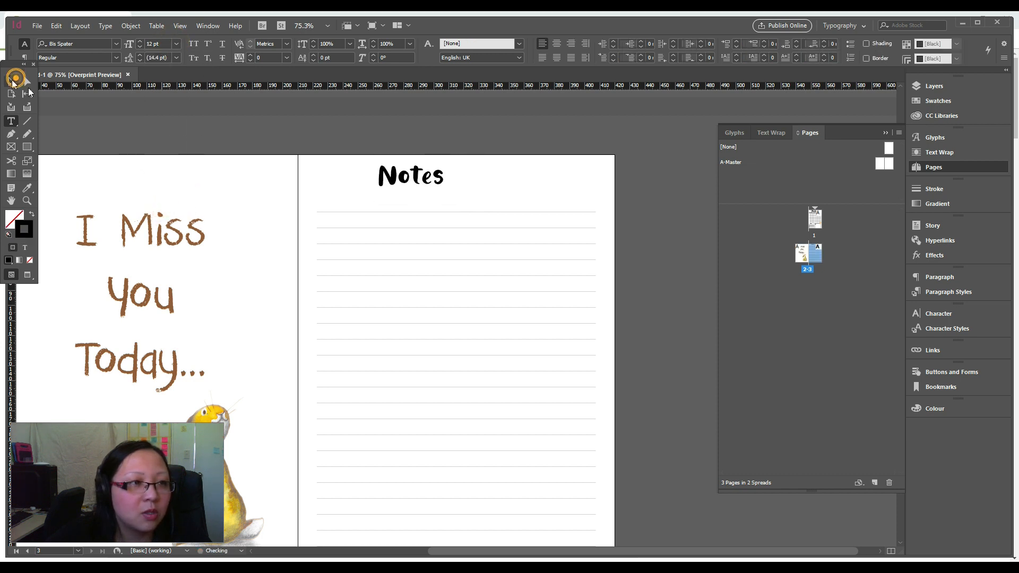
click(433, 183)
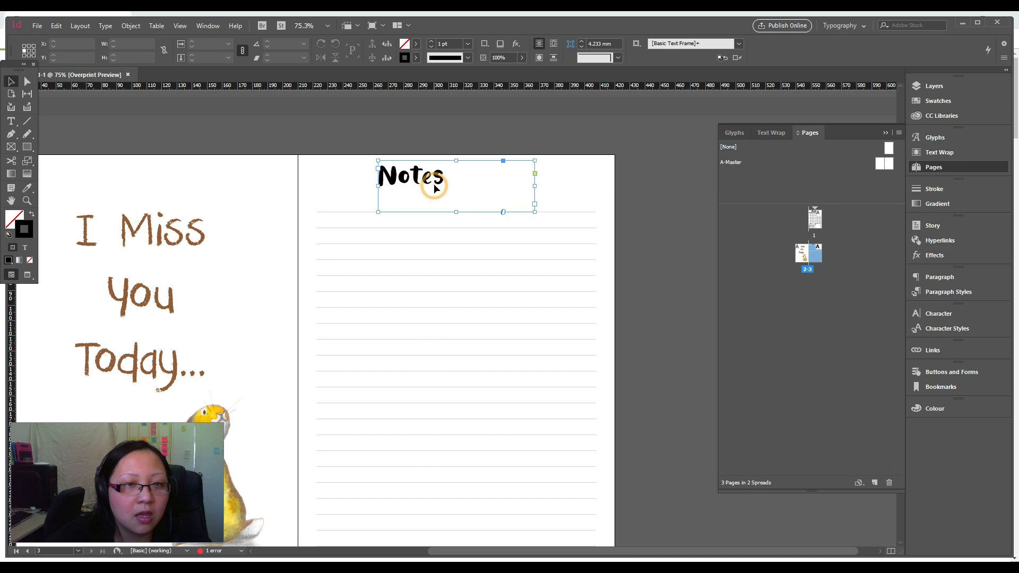
double_click(532, 185)
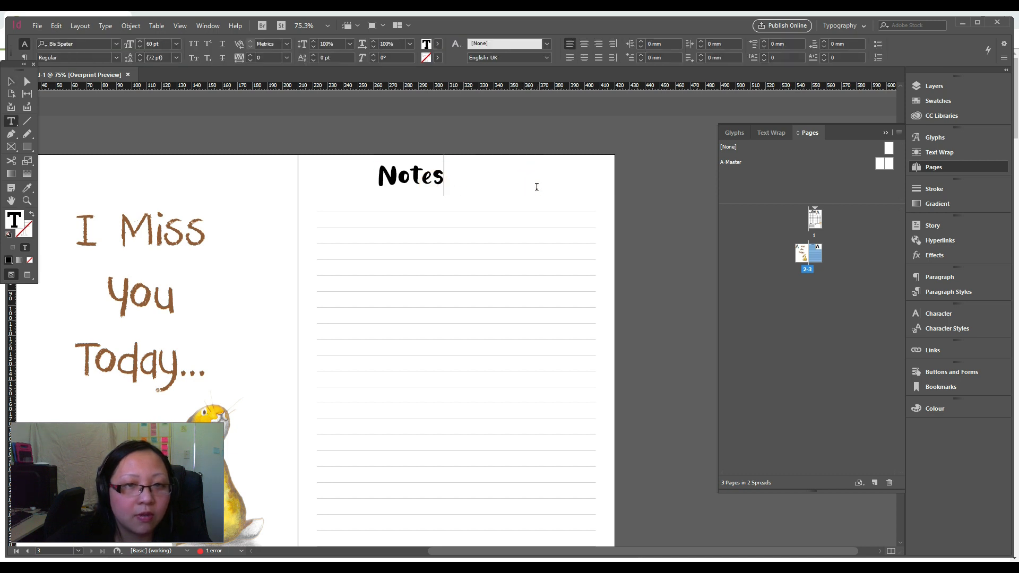
click(11, 81)
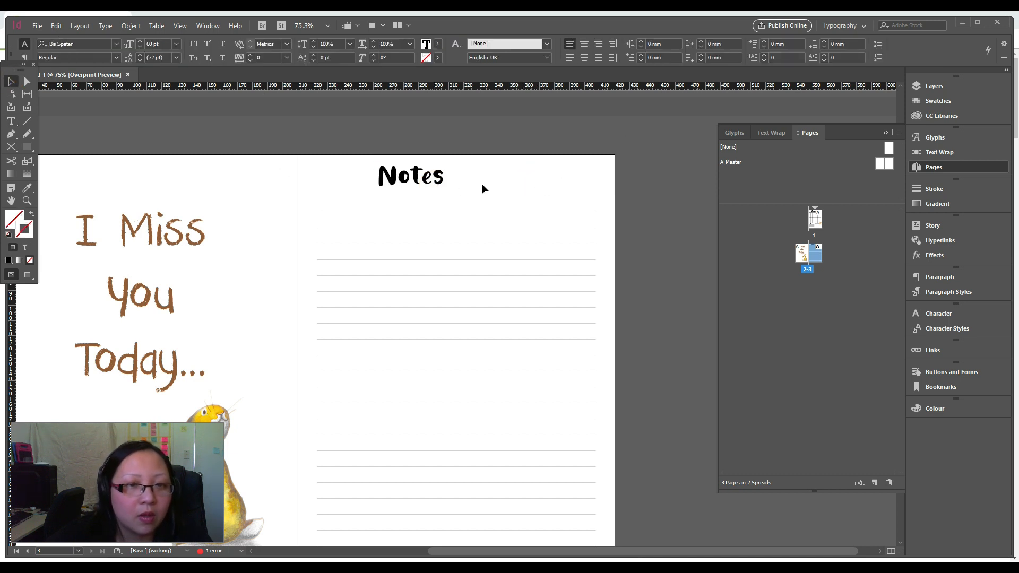
click(417, 172)
double_click(535, 185)
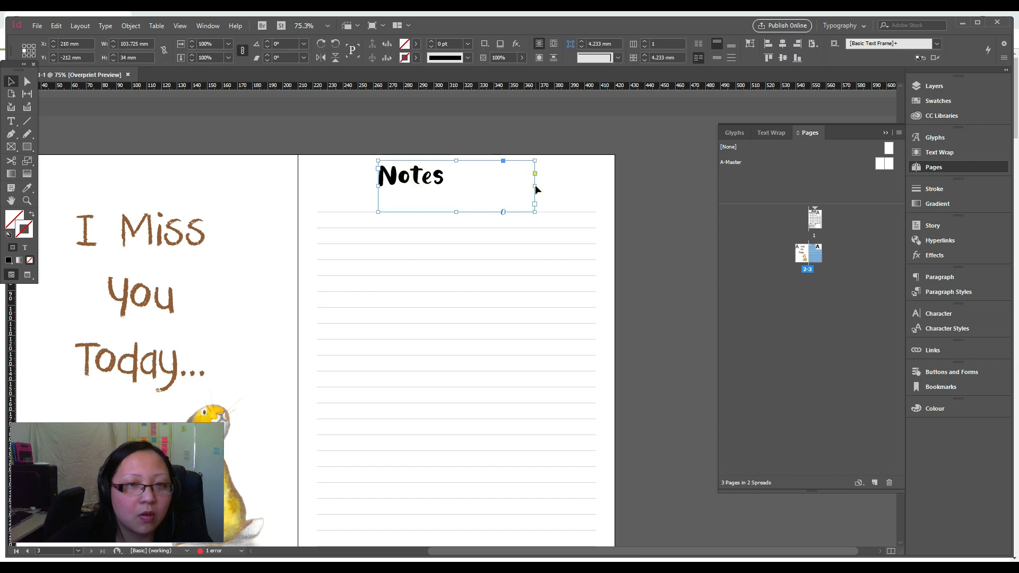
- Center the Notes text frame horizontally between the margins of page 3
click(812, 45)
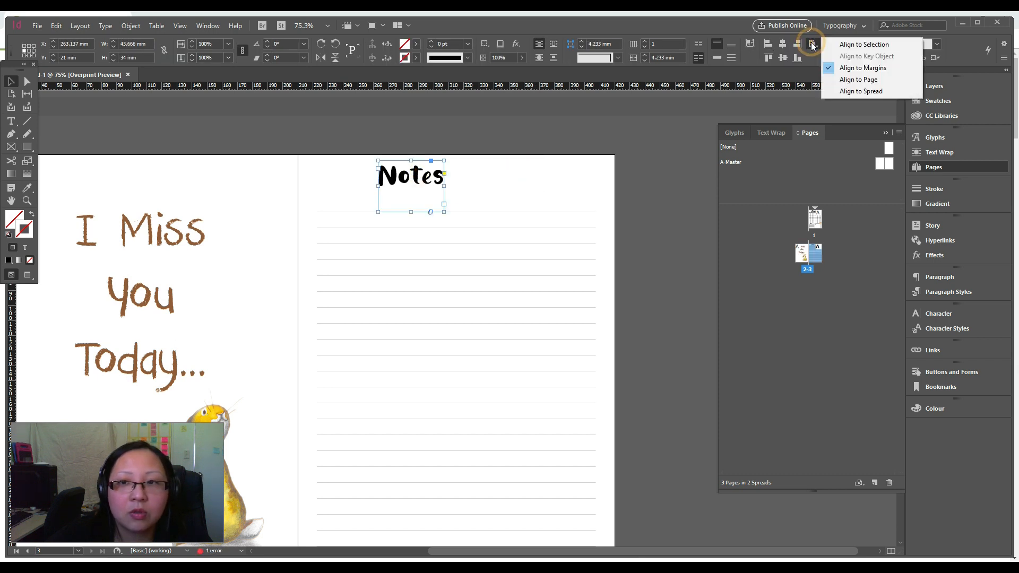
click(783, 47)
click(782, 47)
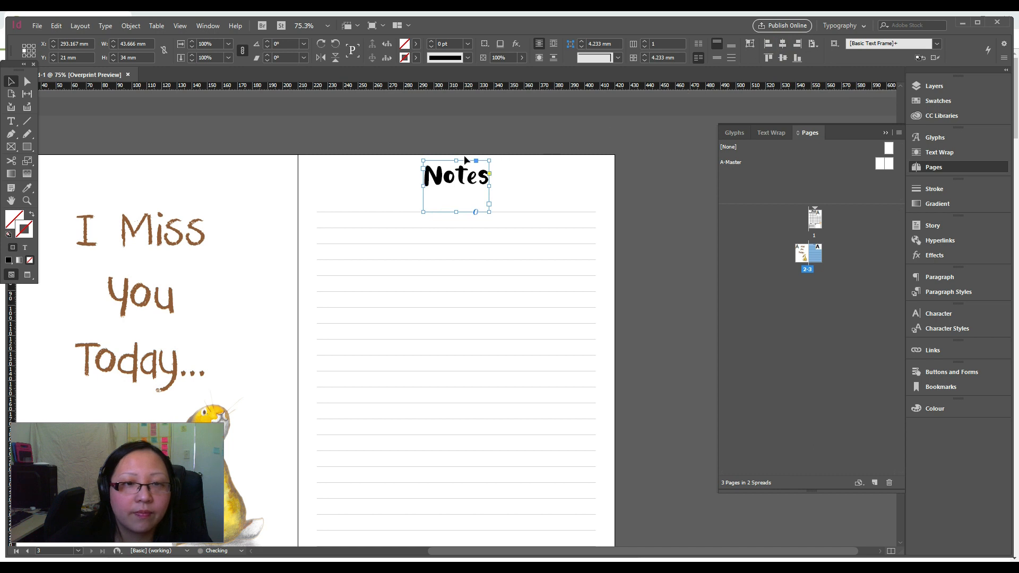
- Shorten the Notes frame from its upper edge to 25.5 mm high and nudge it up to a Y position of 24.5 mm
drag(457, 161, 454, 175)
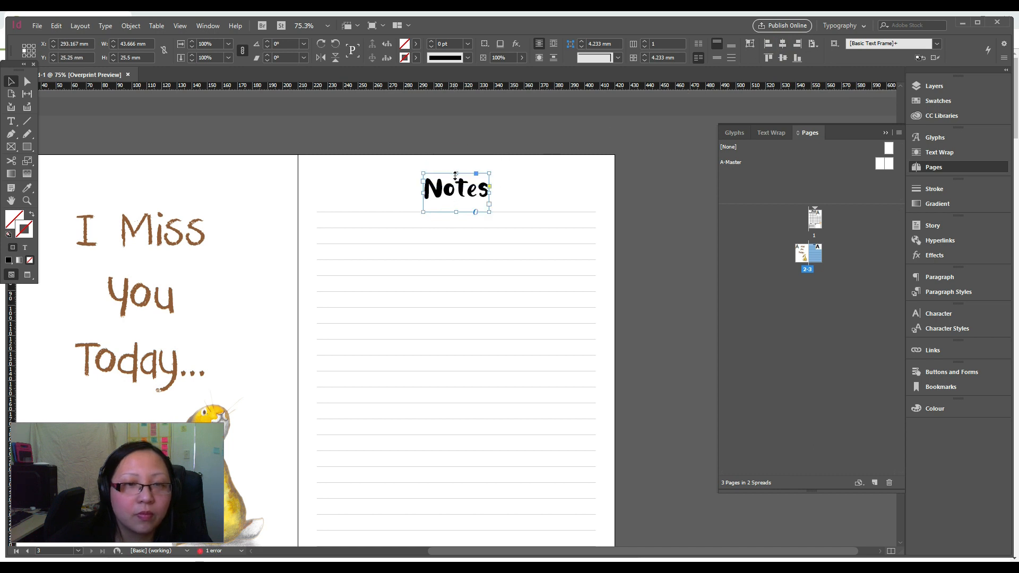
click(629, 161)
scroll(660, 191, down, 1)
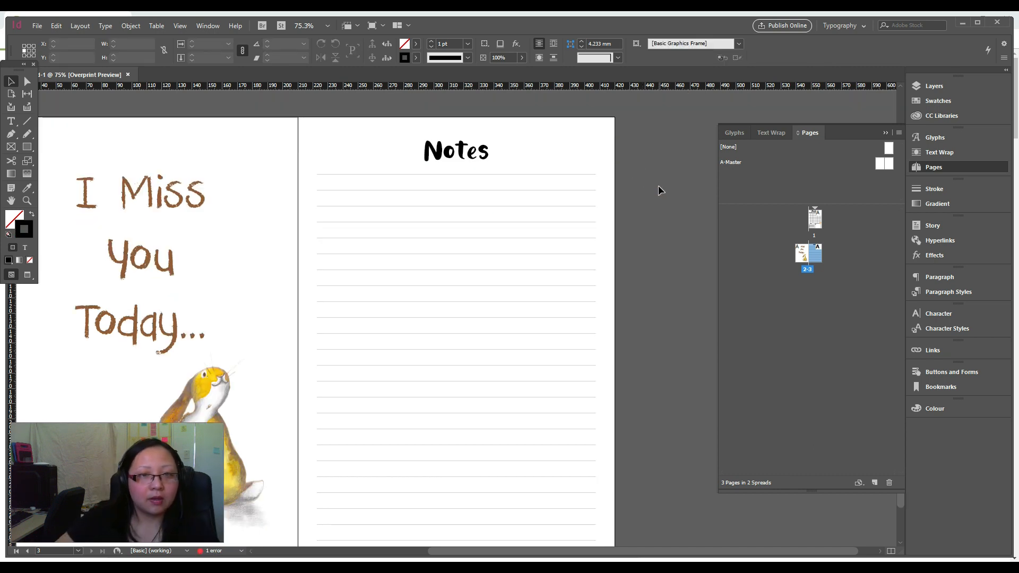
scroll(660, 191, up, 1)
click(430, 188)
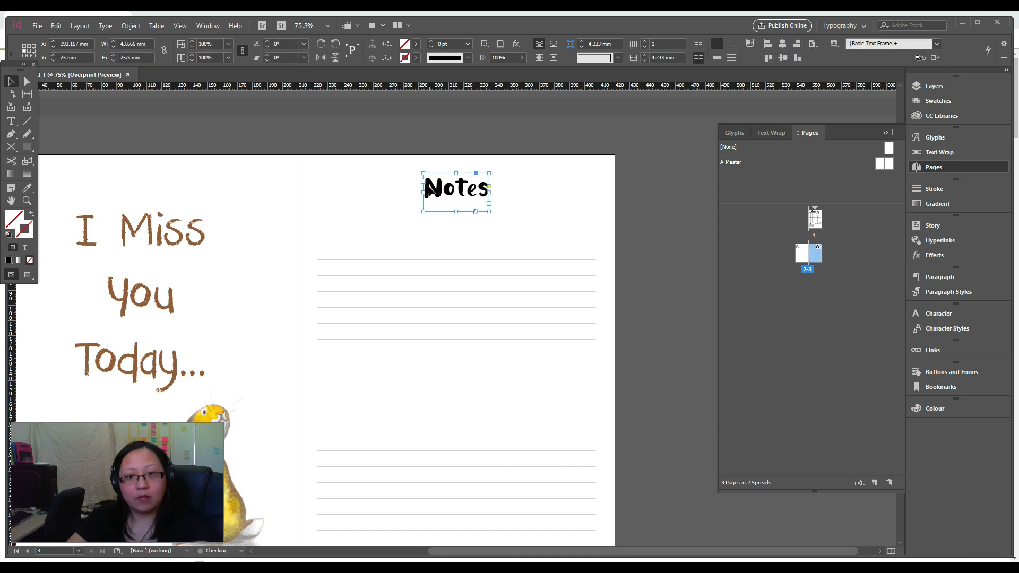
scroll(659, 284, down, 1)
click(660, 284)
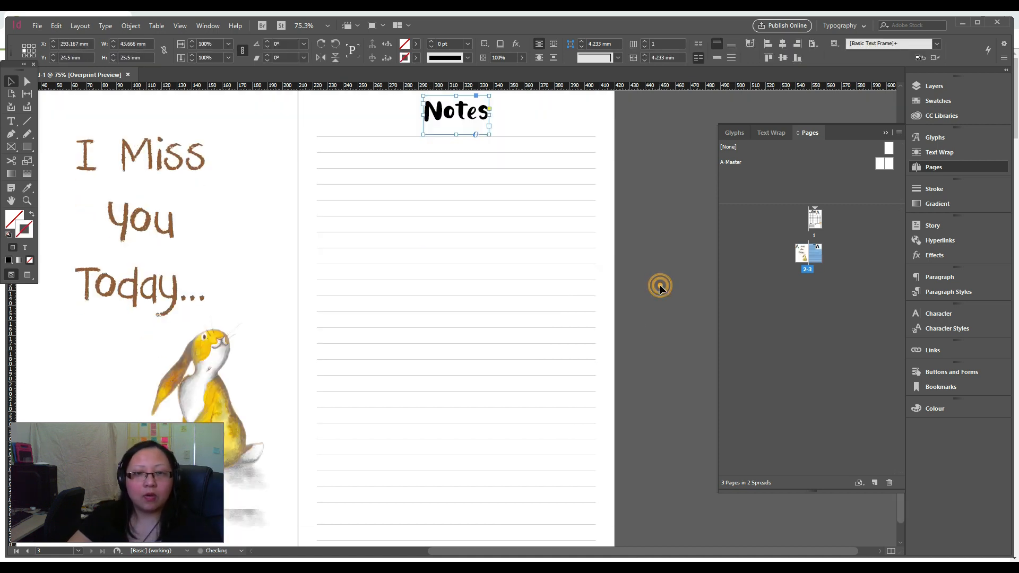
- Switch to File Explorer and open the characters folder inside theprettyhugespringcreator
click(63, 560)
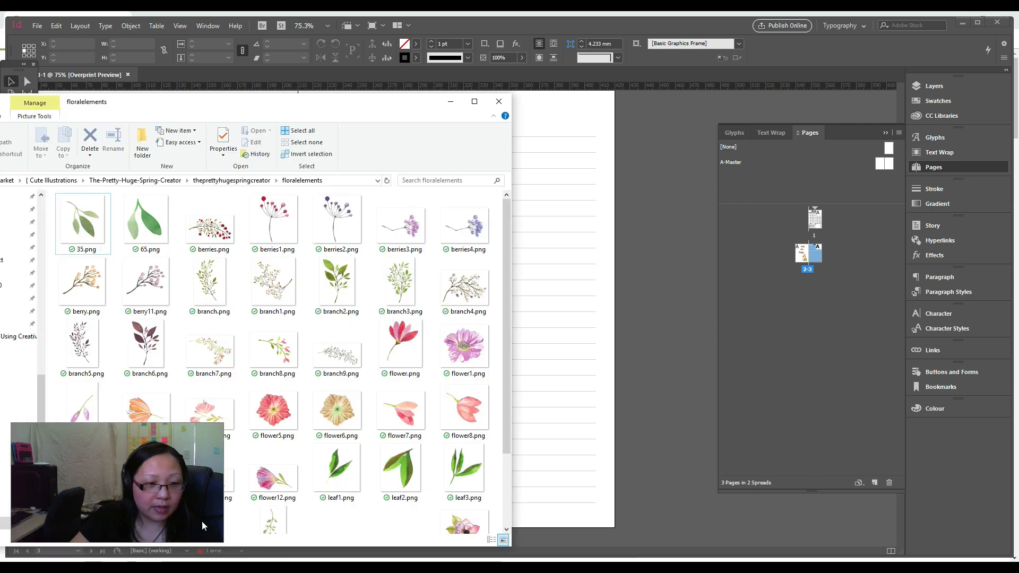
click(164, 181)
double_click(132, 212)
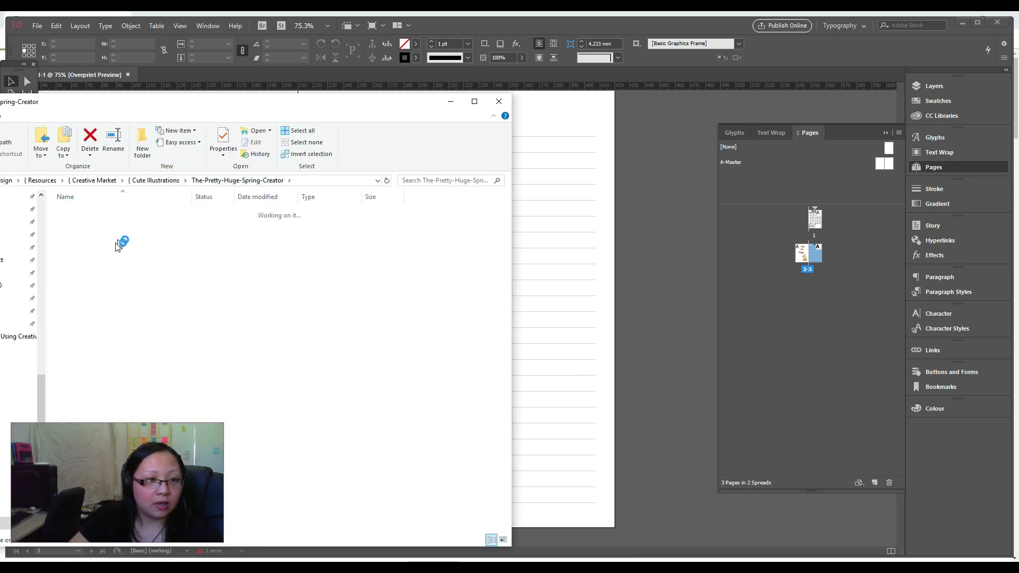
click(94, 236)
double_click(89, 224)
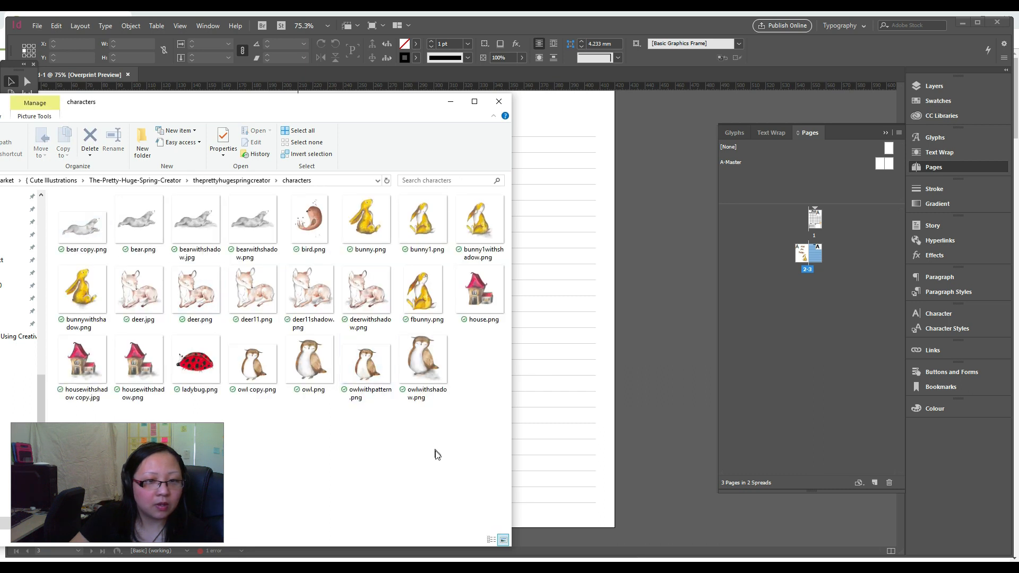
- Try to bring deerwithshadow.png from the characters folder onto page 3
click(360, 298)
drag(359, 299, 453, 457)
key(alt+Tab)
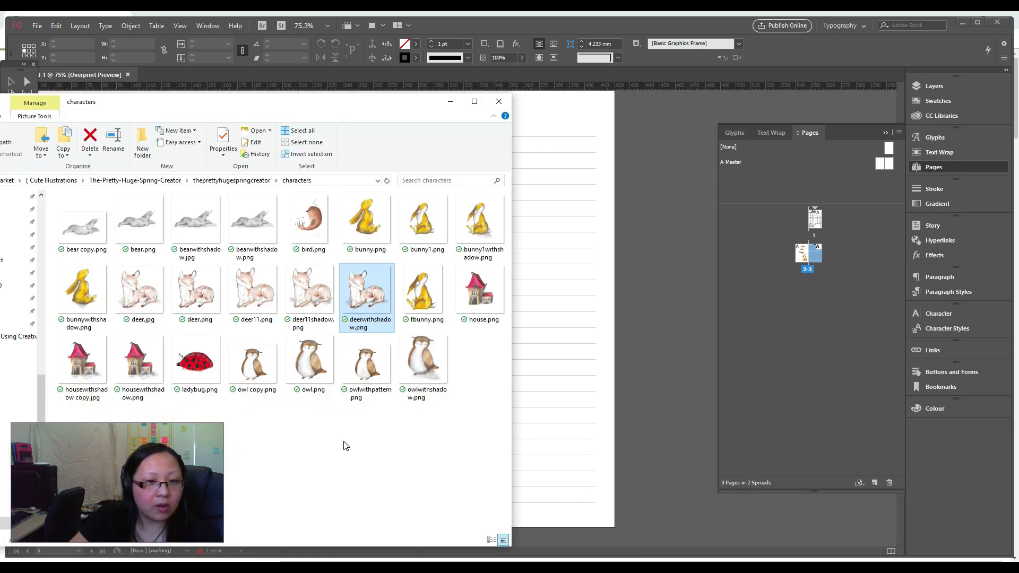
click(342, 441)
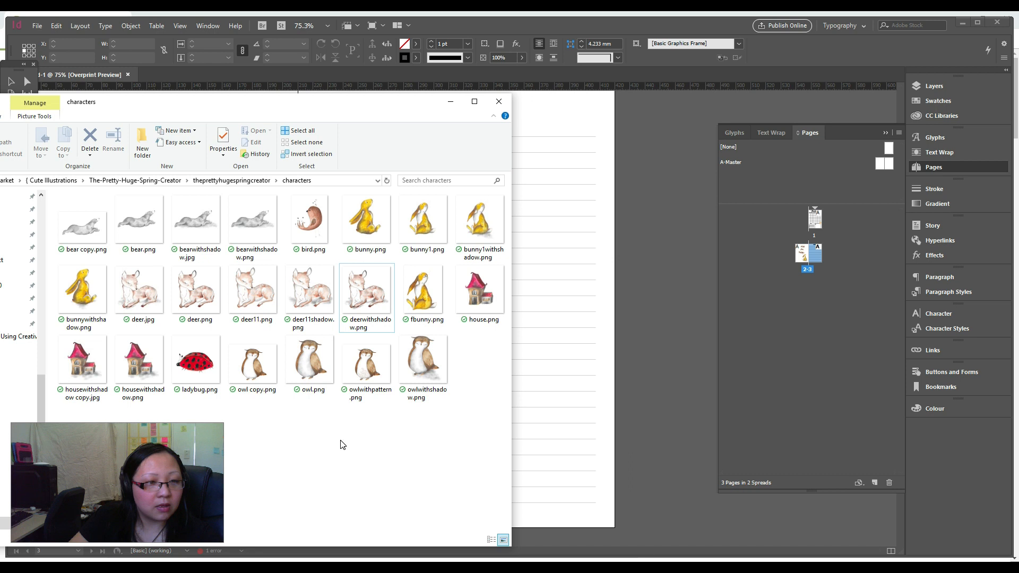
- Bring deer.jpg over from the characters folder and place the first loaded deer image in page 3's lower-right corner, about 52 mm wide
click(134, 287)
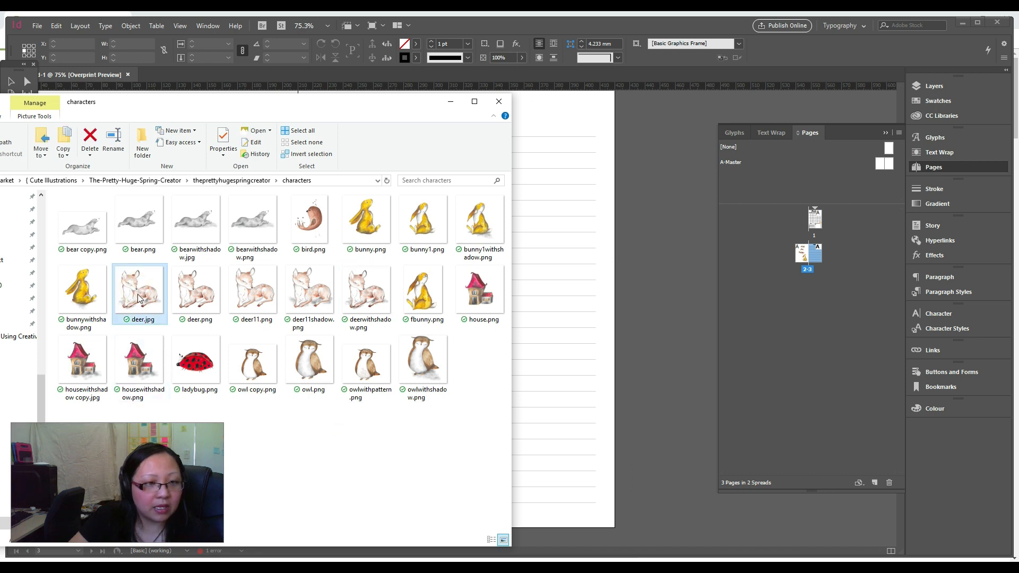
drag(134, 287, 528, 429)
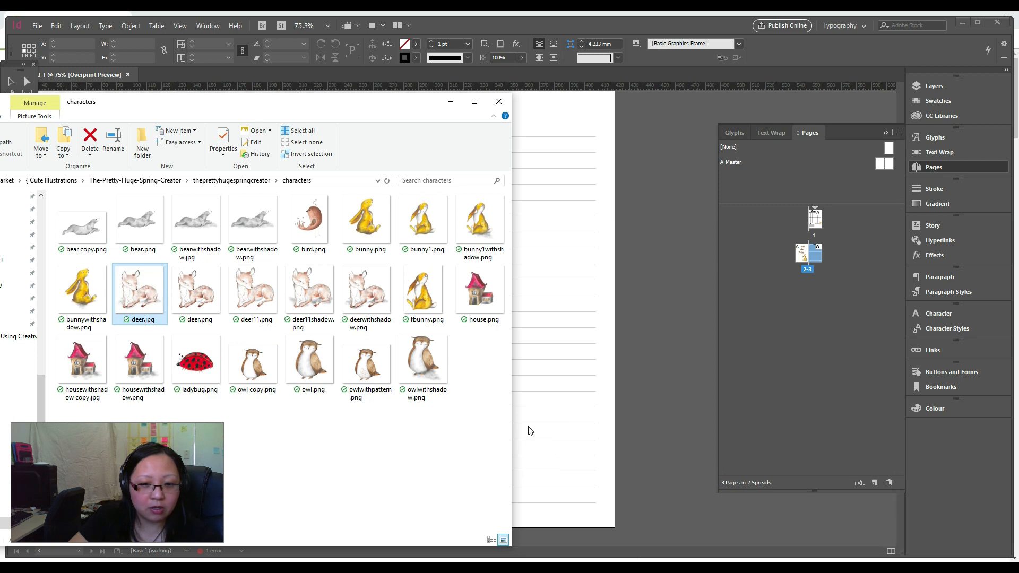
click(454, 103)
drag(519, 428, 597, 504)
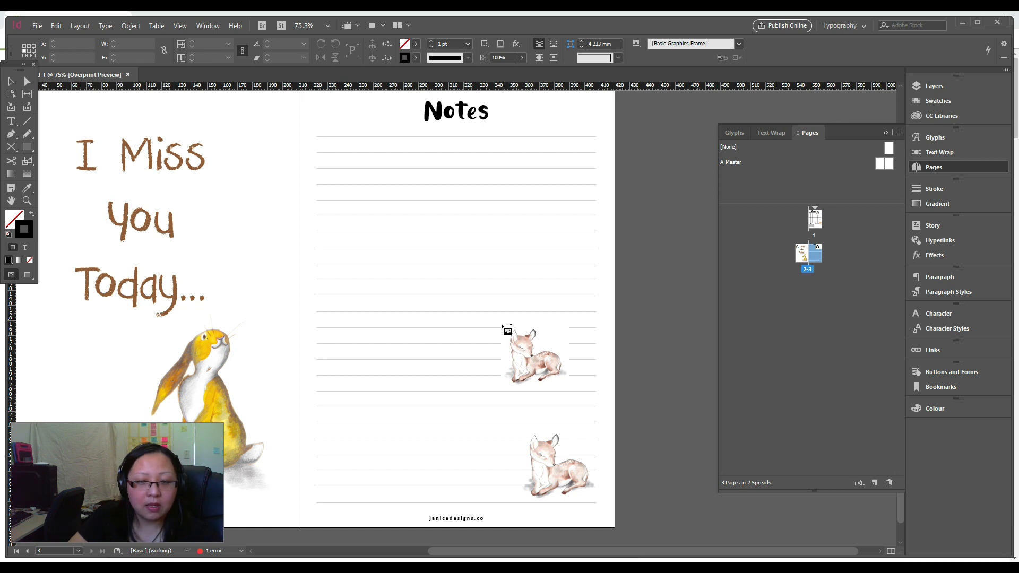
- Place the second deer image above the first, about 60 mm wide, and move it to about X 353.5 mm, Y 188.9 mm
drag(503, 328, 593, 414)
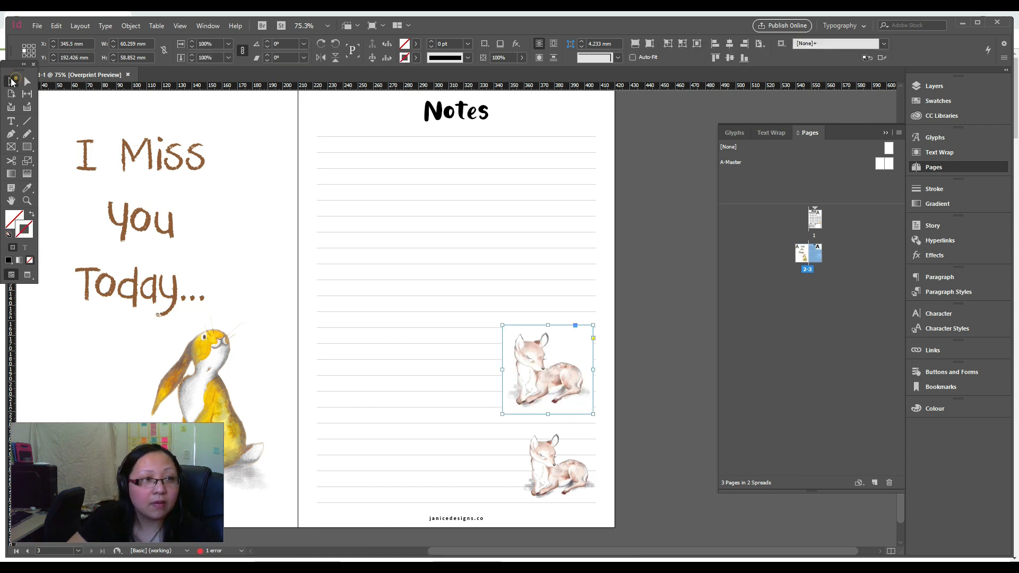
click(668, 321)
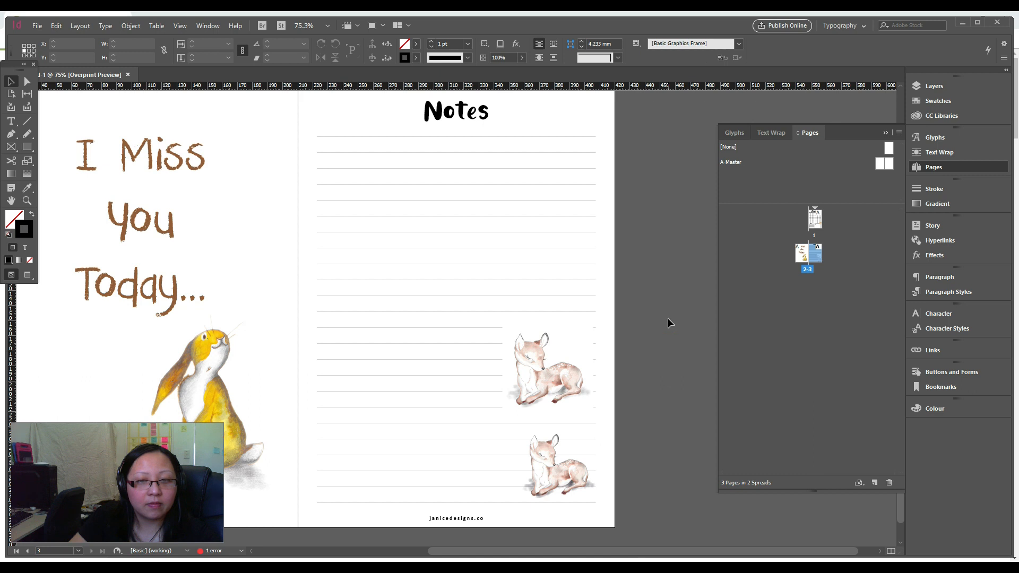
click(565, 337)
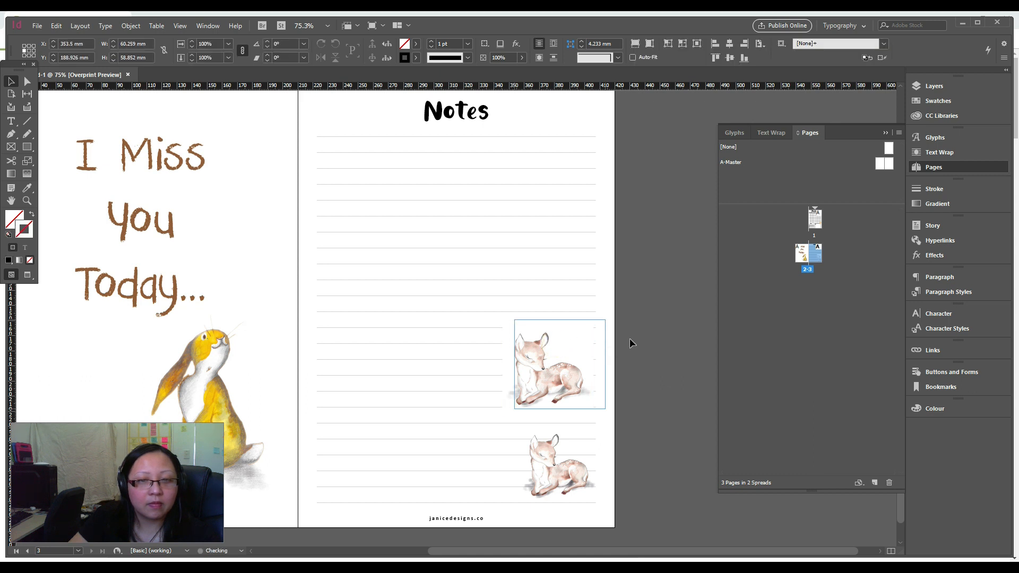
click(659, 339)
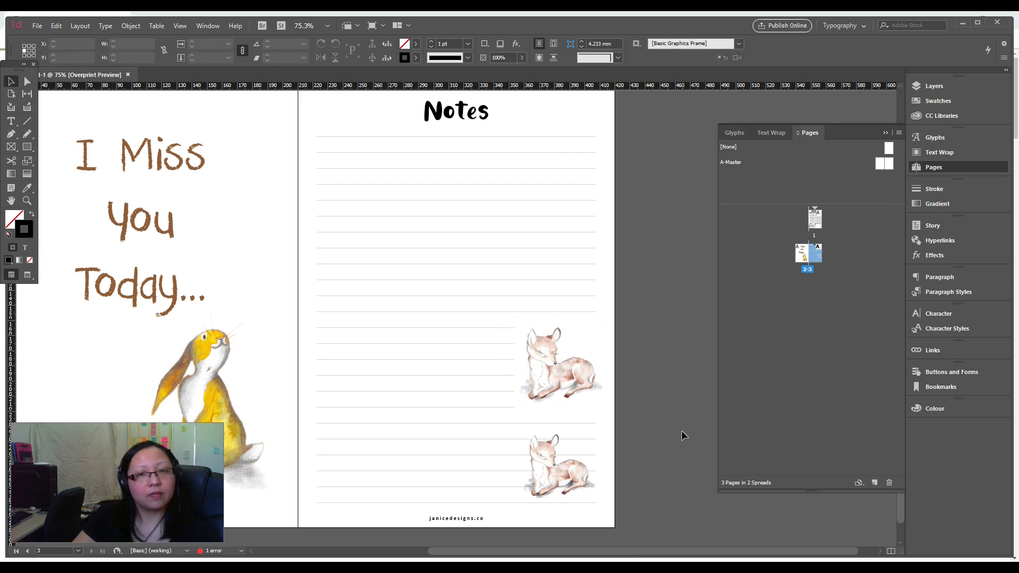
- Move the lower deer image closer to the page corner, to about X 360 mm and Y 267.5 mm
click(577, 475)
drag(577, 477, 598, 485)
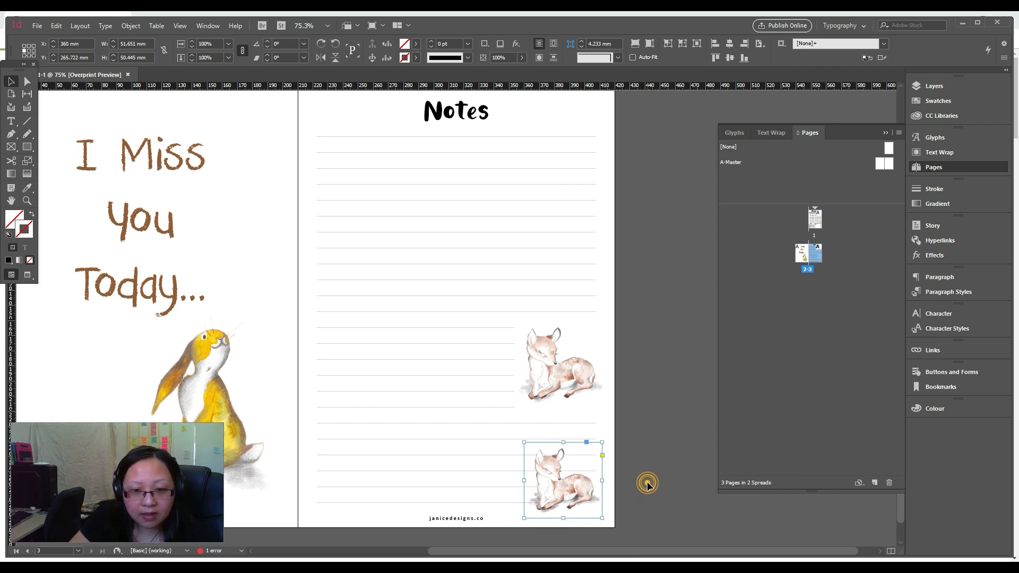
click(646, 482)
click(583, 487)
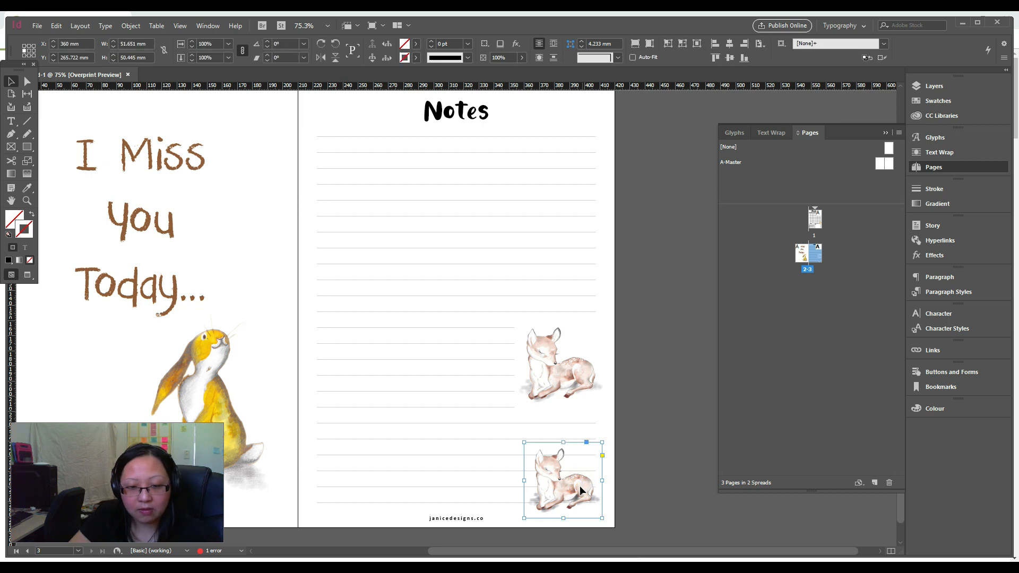
key(Down)
key(Down)
key(Down)
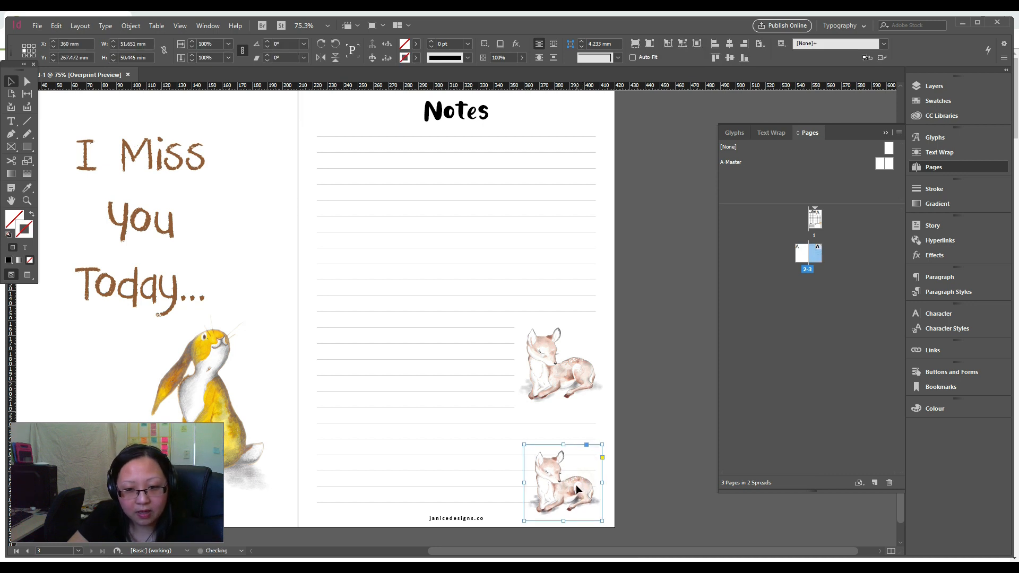
click(657, 466)
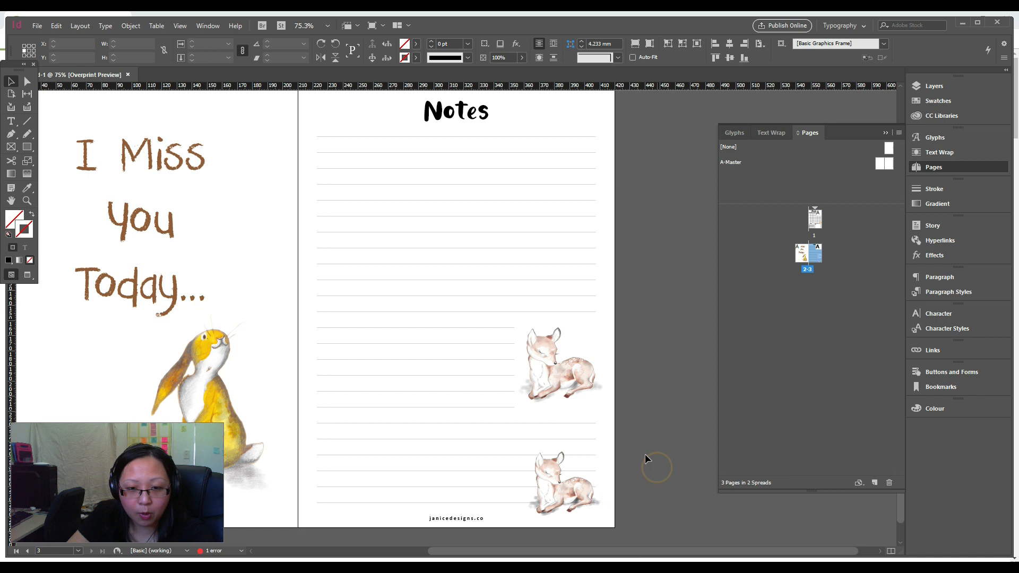
- Delete the upper deer image from the Notes page
click(587, 387)
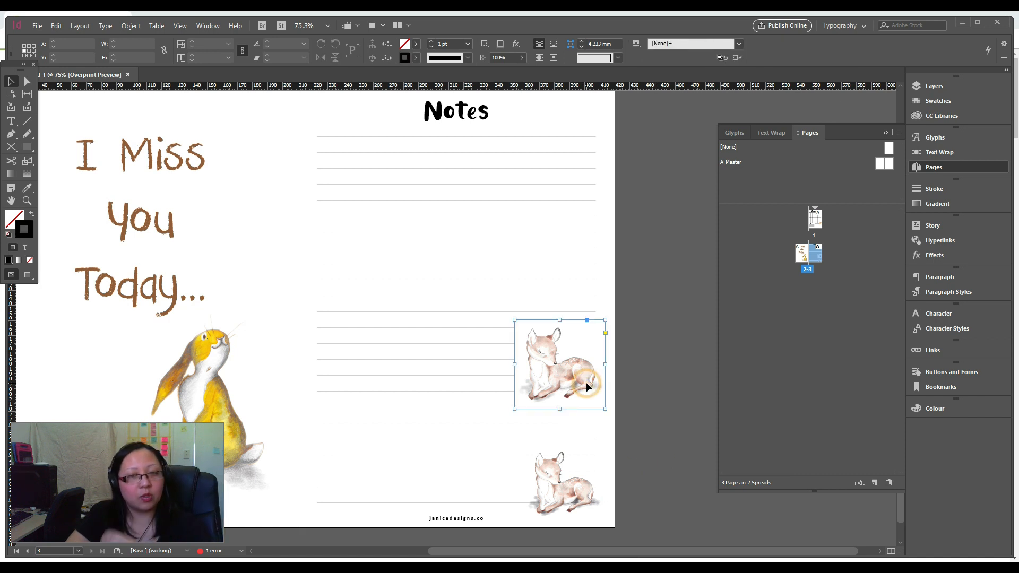
key(Delete)
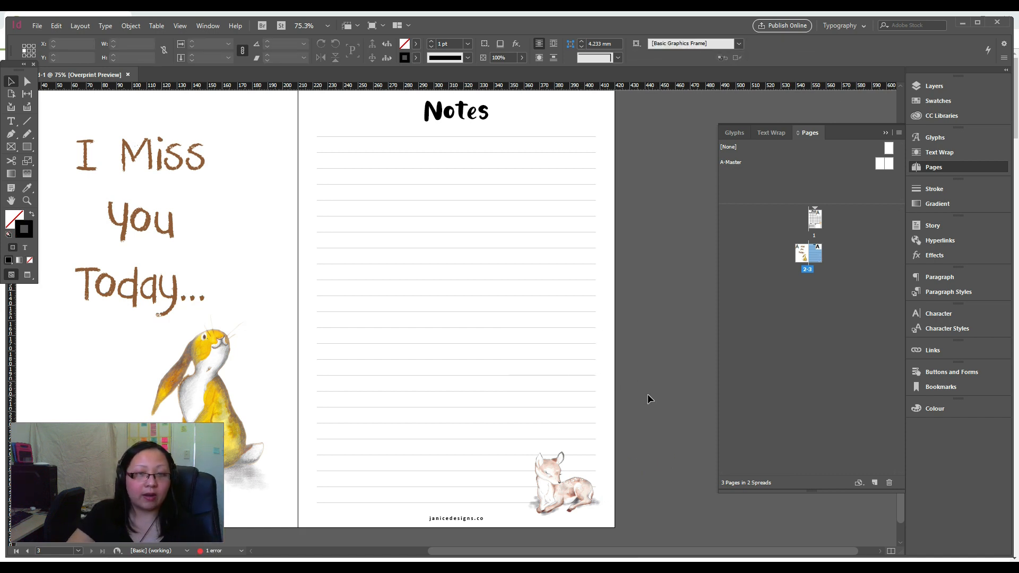
- Review the Notes page's heading, lines and deer decoration, and compare them with the January calendar page
scroll(647, 394, down, 2)
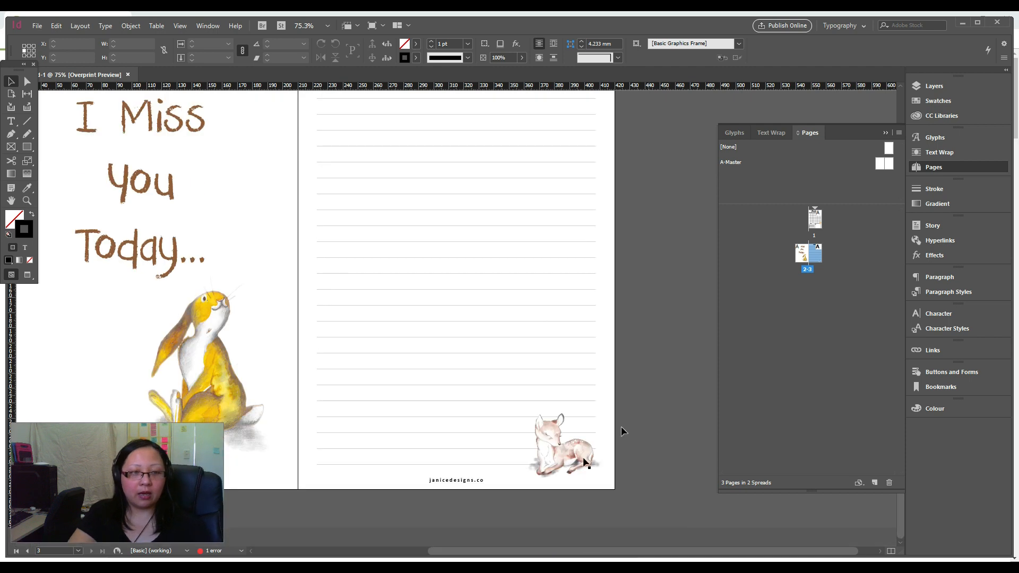
scroll(549, 392, up, 4)
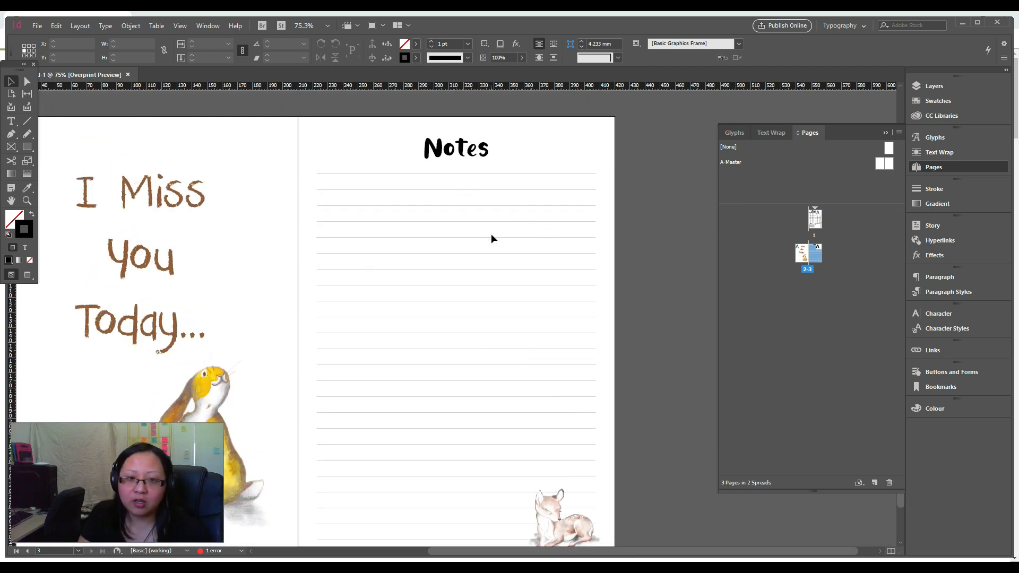
scroll(498, 229, down, 2)
scroll(498, 230, up, 3)
scroll(498, 230, down, 1)
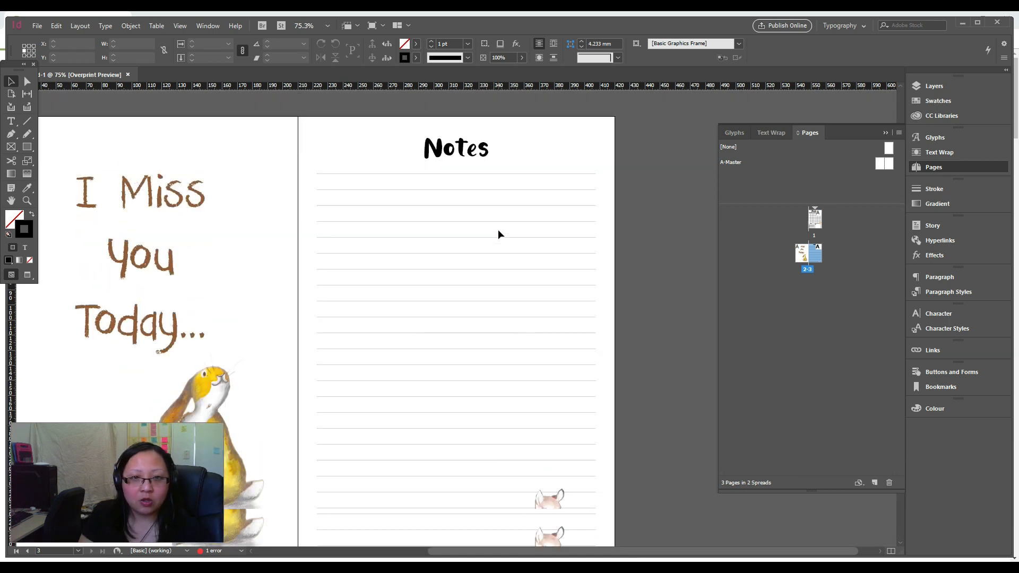
scroll(498, 231, down, 4)
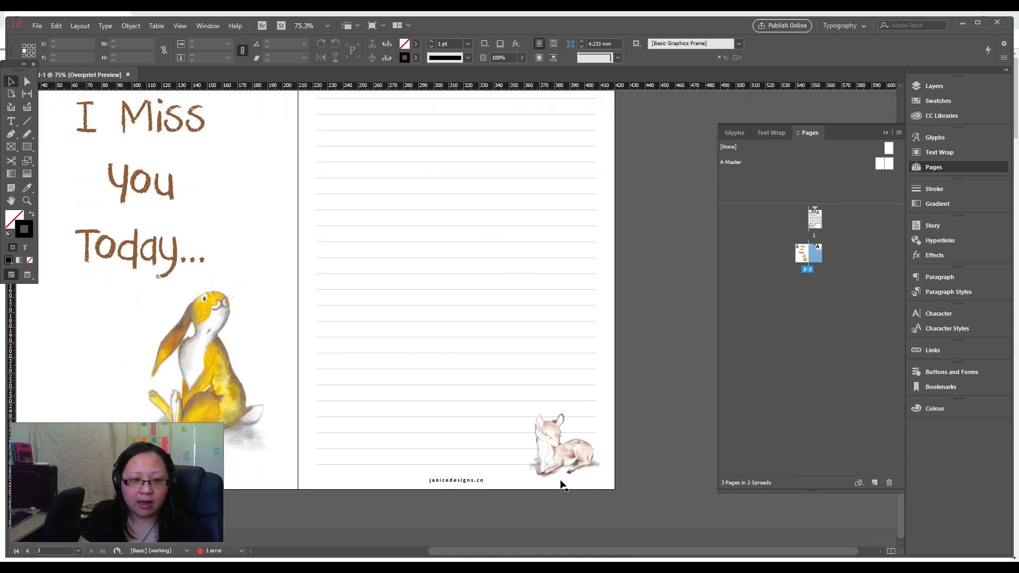
scroll(633, 476, up, 4)
scroll(632, 476, down, 4)
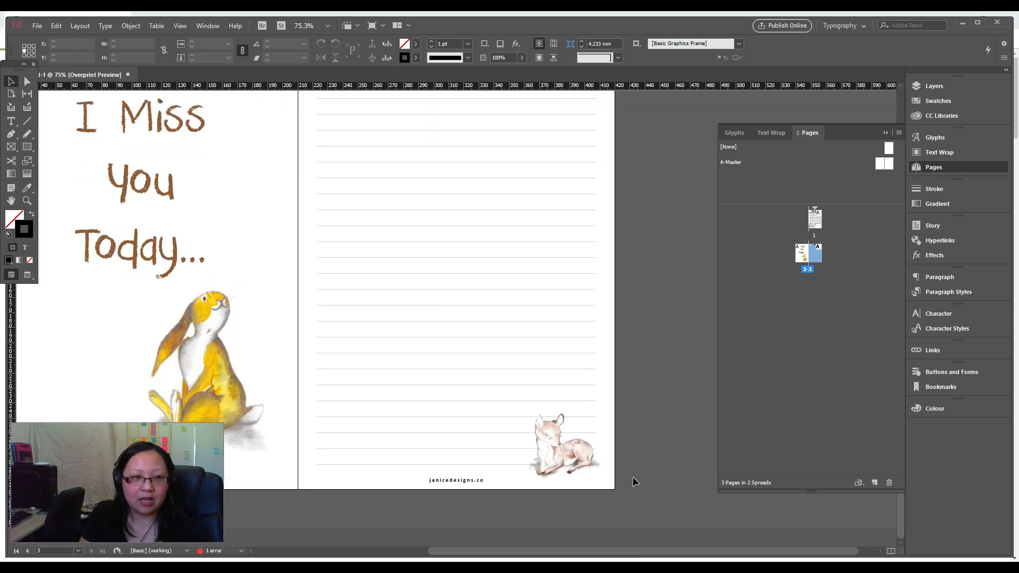
scroll(517, 440, up, 2)
scroll(347, 380, down, 1)
scroll(624, 403, up, 2)
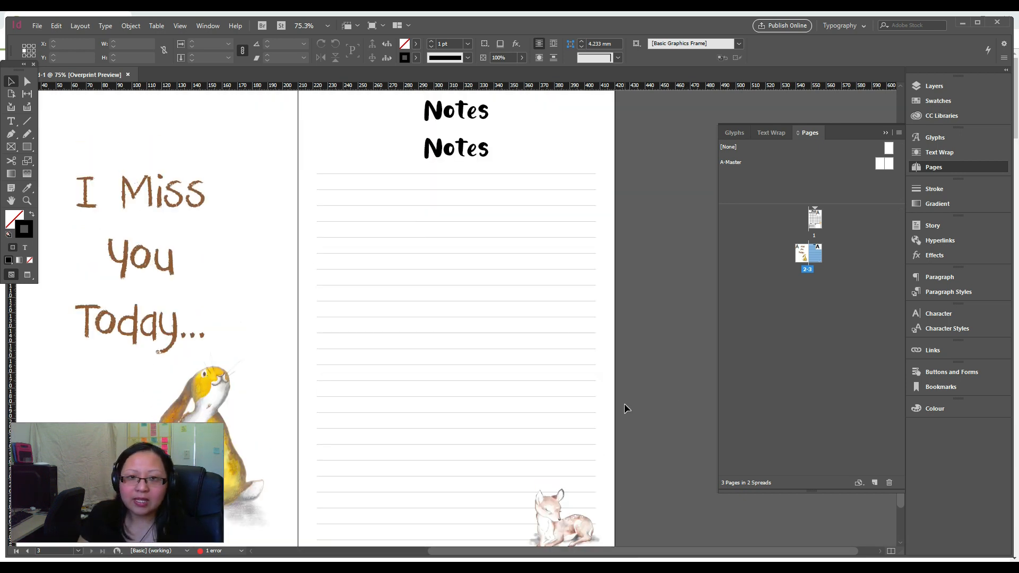
scroll(319, 393, down, 4)
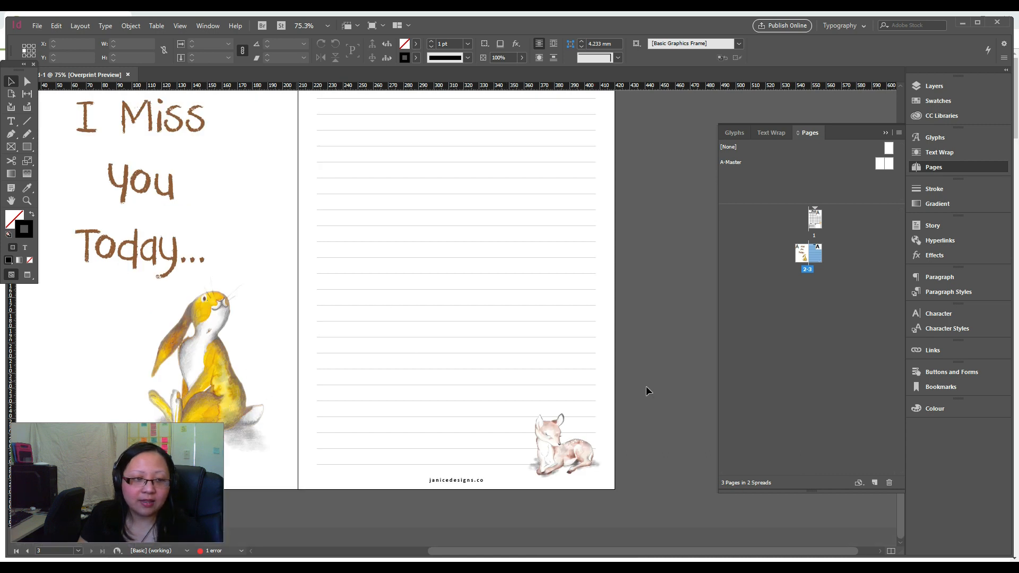
scroll(605, 411, up, 20)
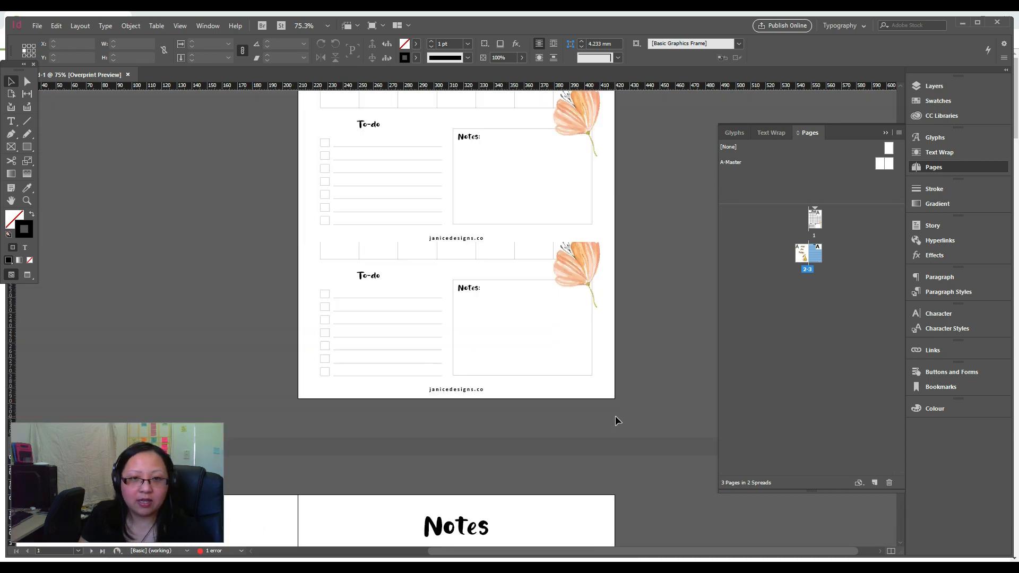
scroll(616, 419, up, 5)
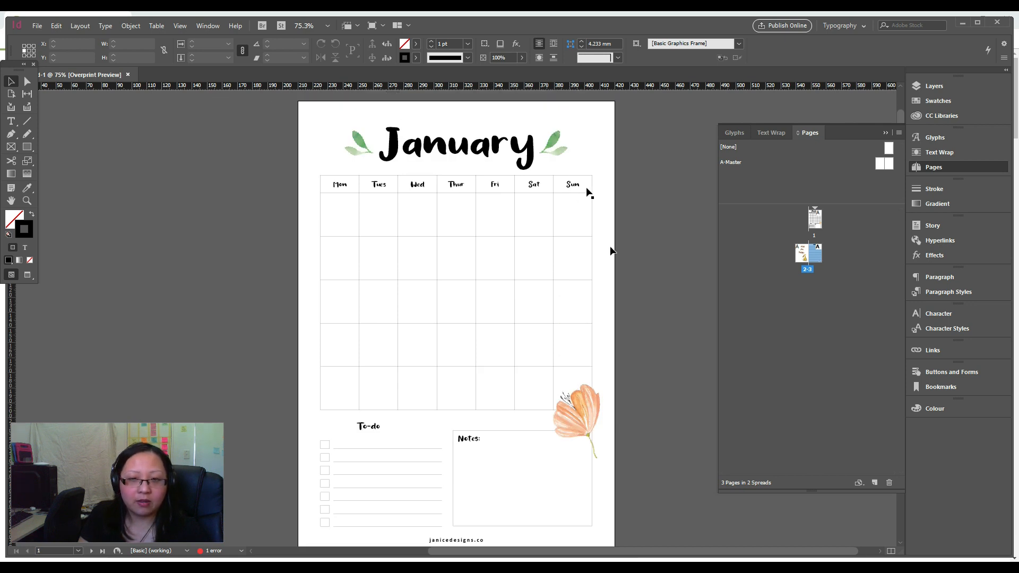
scroll(592, 401, down, 14)
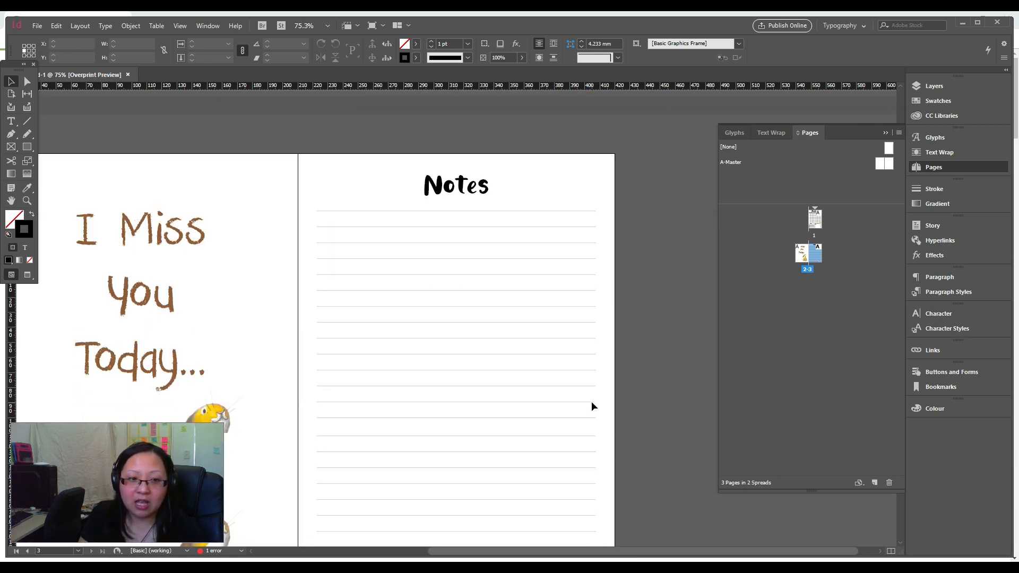
scroll(595, 396, down, 4)
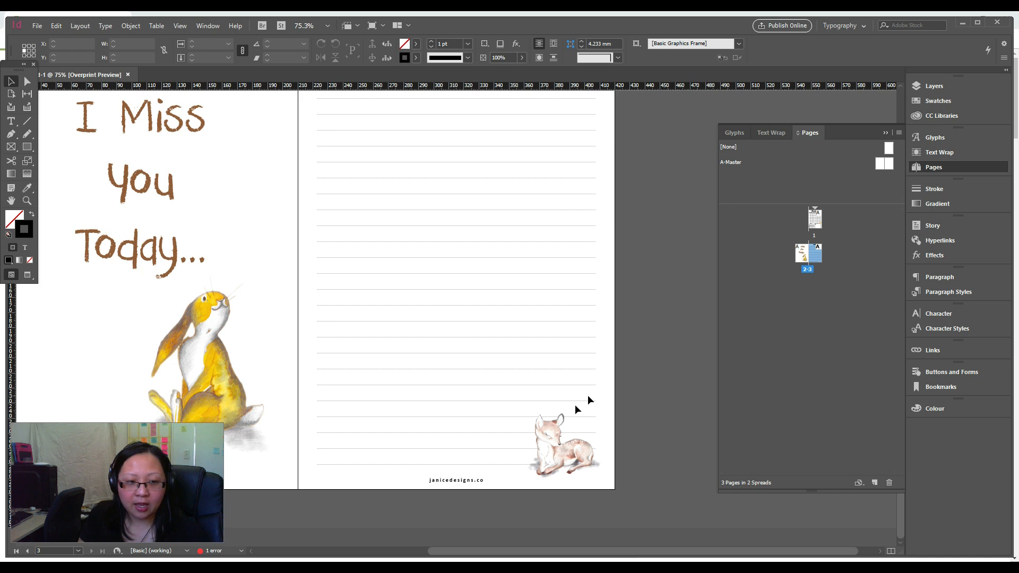
- Switch to File Explorer and go up to the The-Pretty-Huge-Spring-Creator folder, selecting its theprettyhugespringcreator subfolder
key(alt+Tab)
click(333, 477)
click(277, 109)
drag(277, 110, 499, 99)
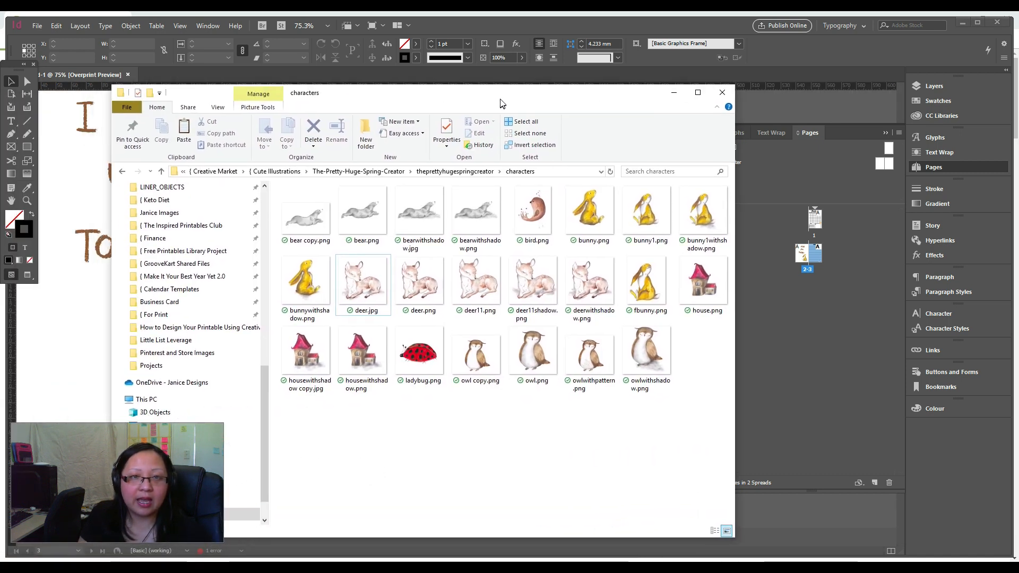
click(346, 171)
click(336, 207)
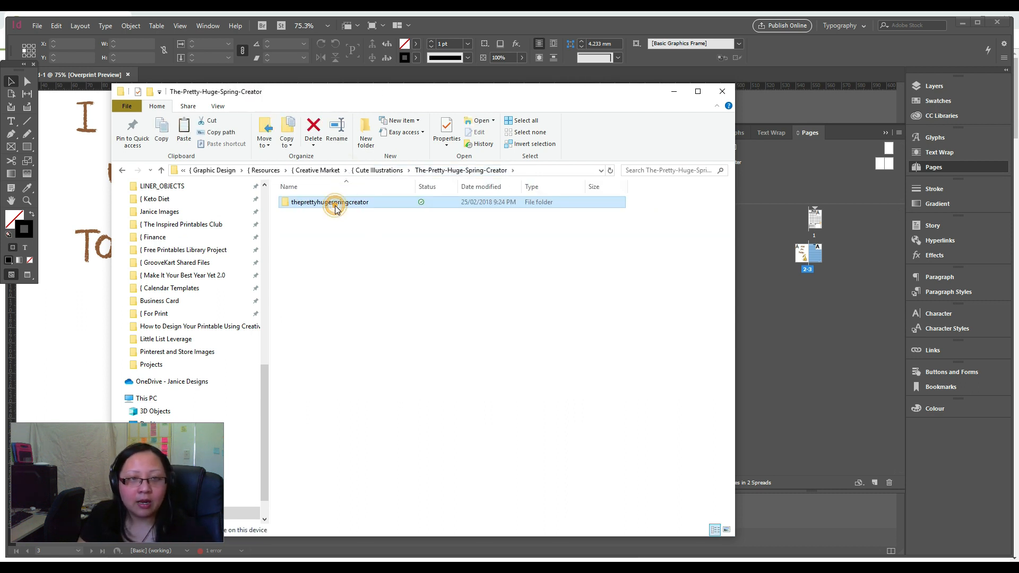
- Switch to Chrome and look over The Pretty Huge Spring Creator product page on Creative Market
mouse_move(77, 566)
click(143, 526)
scroll(493, 345, down, 4)
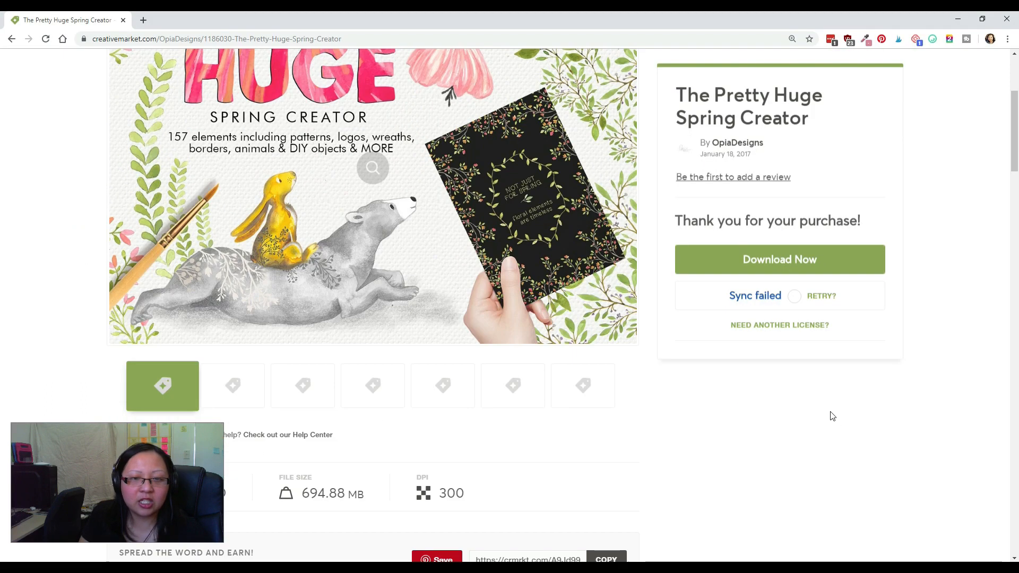
scroll(371, 228, up, 1)
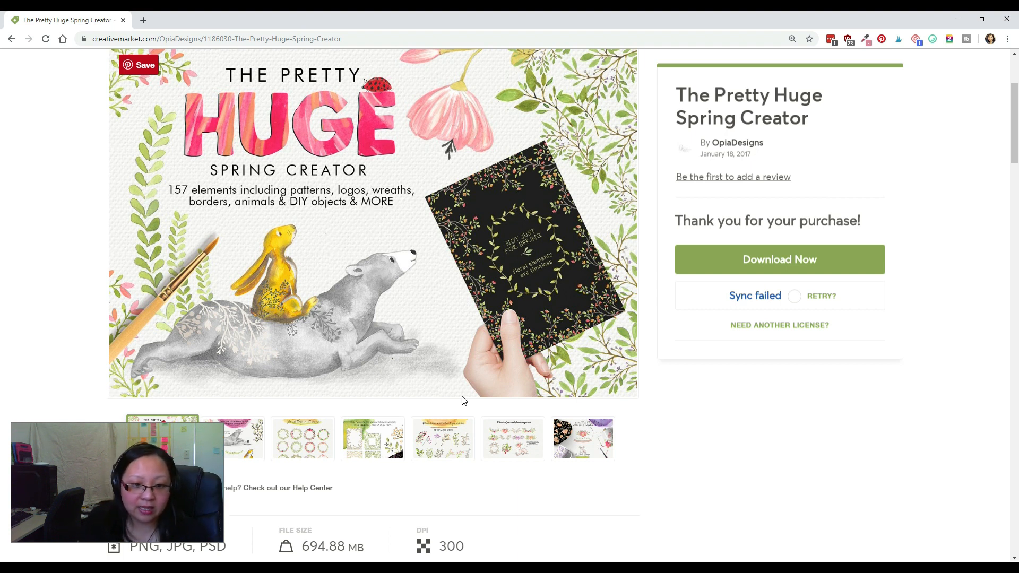
scroll(448, 250, up, 3)
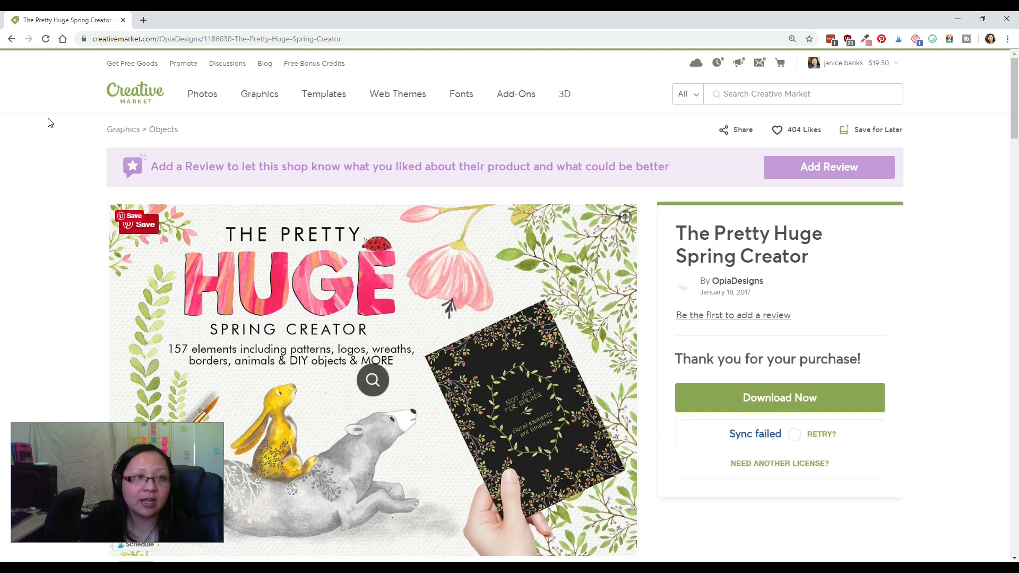
- Return to The Best Design Resources collection and view the Woodland animals Watercolor Clipart product page
click(11, 39)
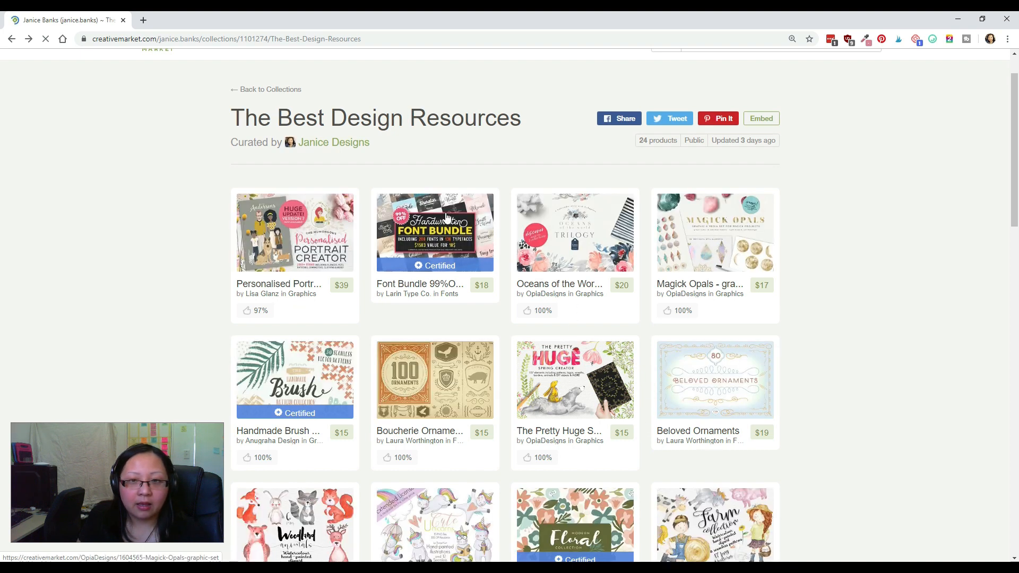
scroll(340, 340, down, 3)
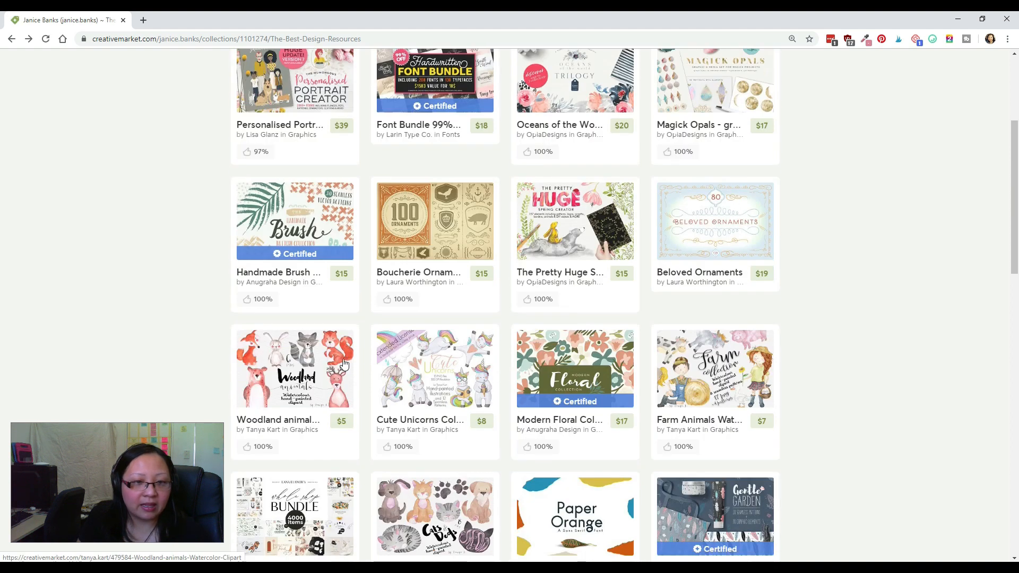
click(326, 361)
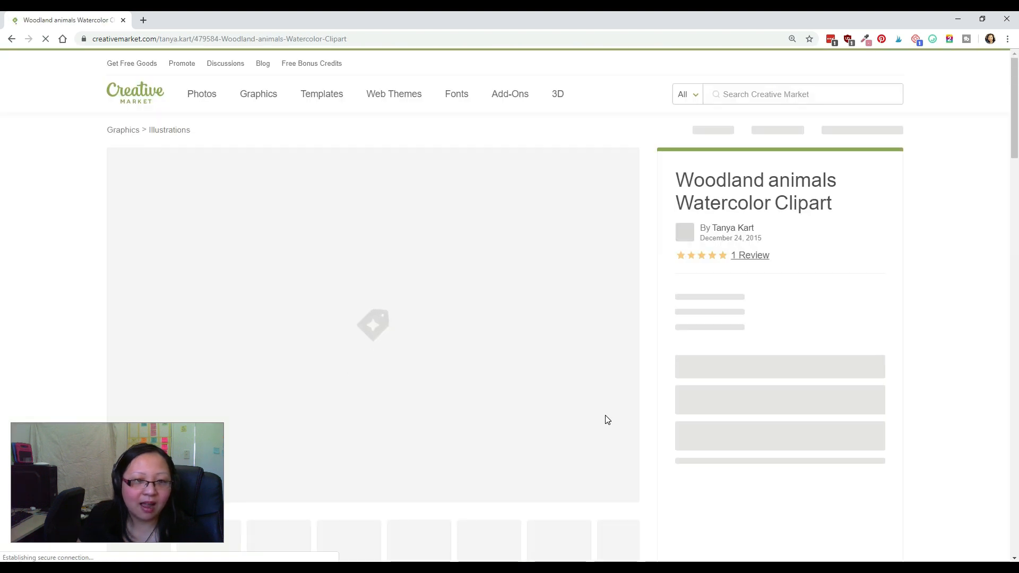
scroll(606, 416, down, 3)
scroll(605, 415, up, 3)
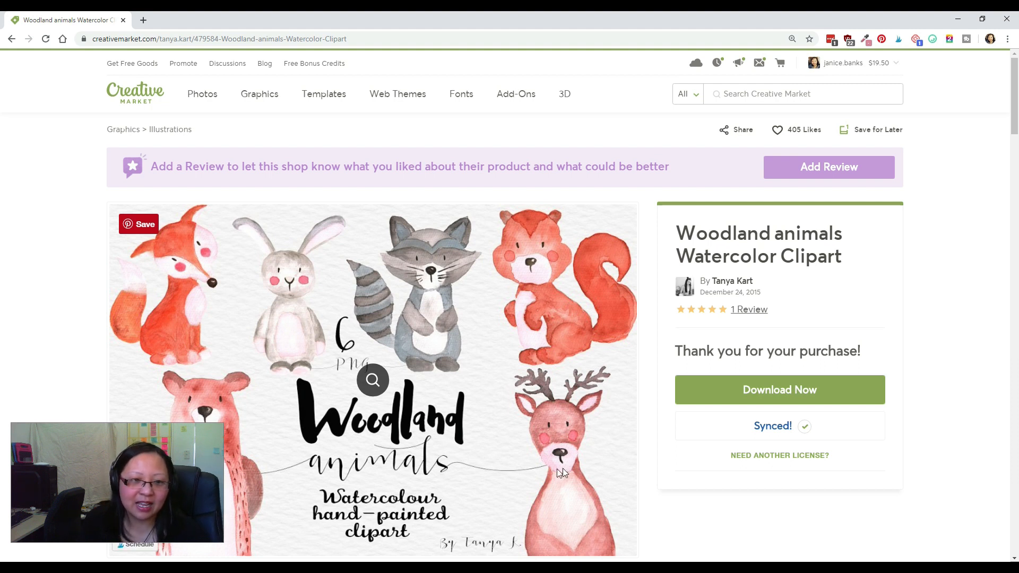
- Go back to the collection and open The Pretty Huge Spring Creator product page again
click(11, 40)
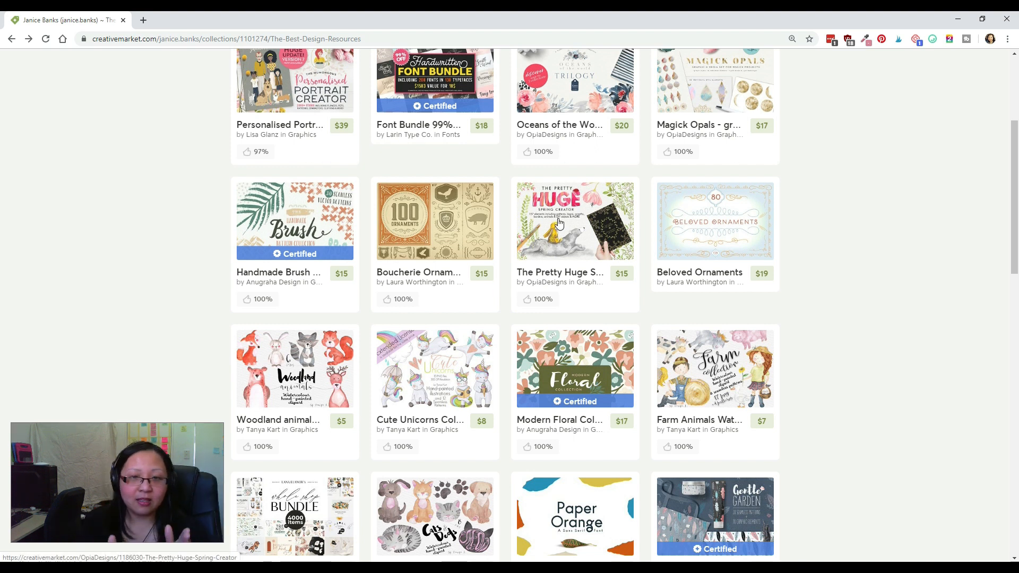
click(563, 224)
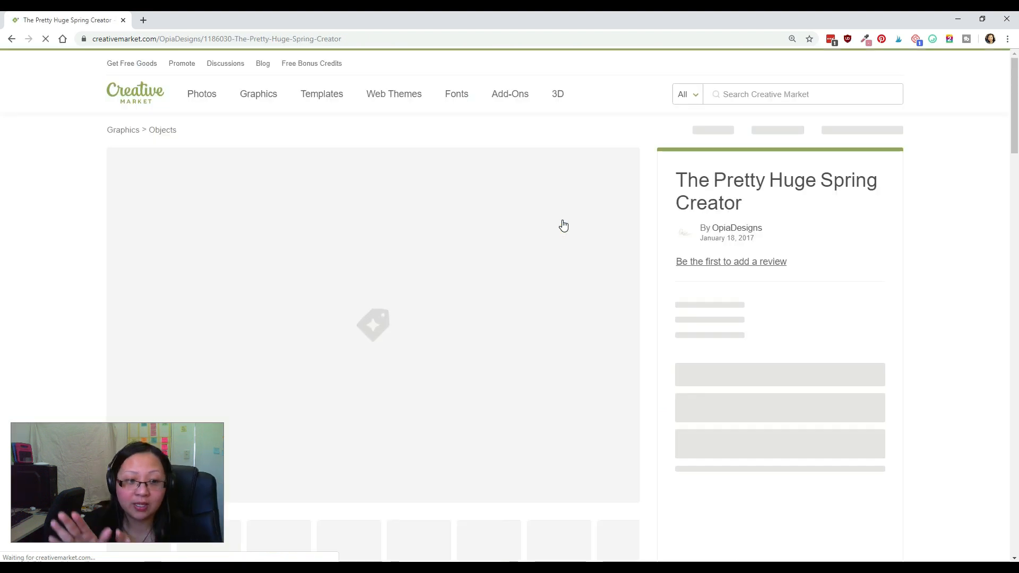
- Look over the preview images and purchase details on The Pretty Huge Spring Creator product page
scroll(560, 221, down, 1)
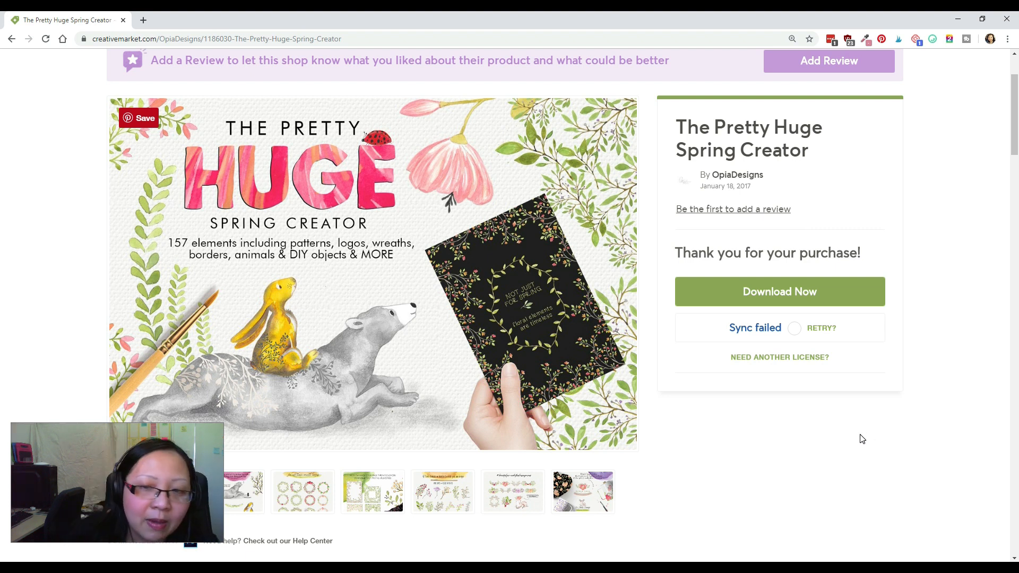
scroll(657, 494, down, 3)
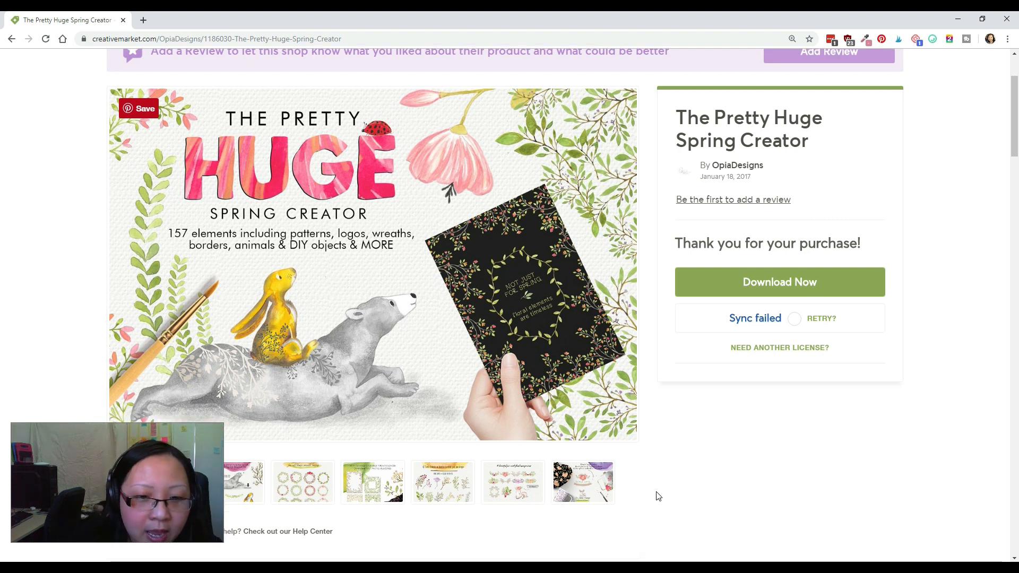
scroll(652, 505, up, 2)
- Switch to InDesign and review the decorated printables, from the Notes and bunny spread up to the January calendar page
scroll(653, 508, up, 1)
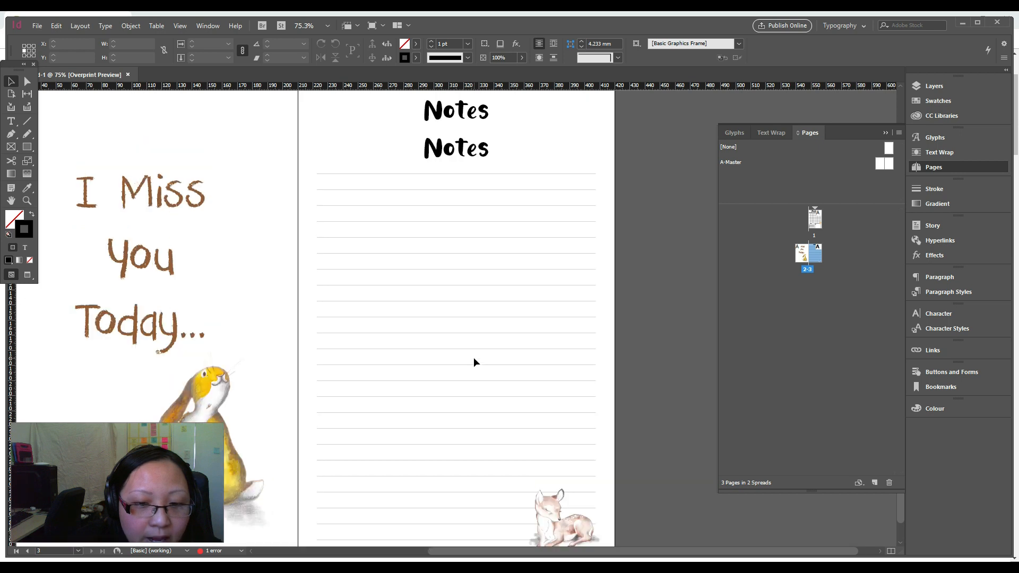
scroll(474, 359, up, 2)
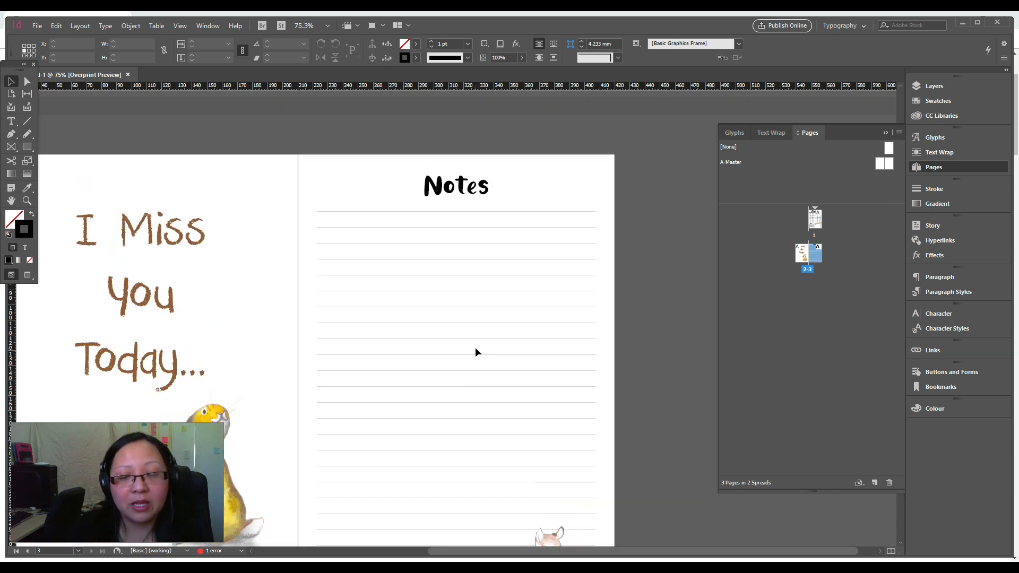
scroll(476, 353, up, 15)
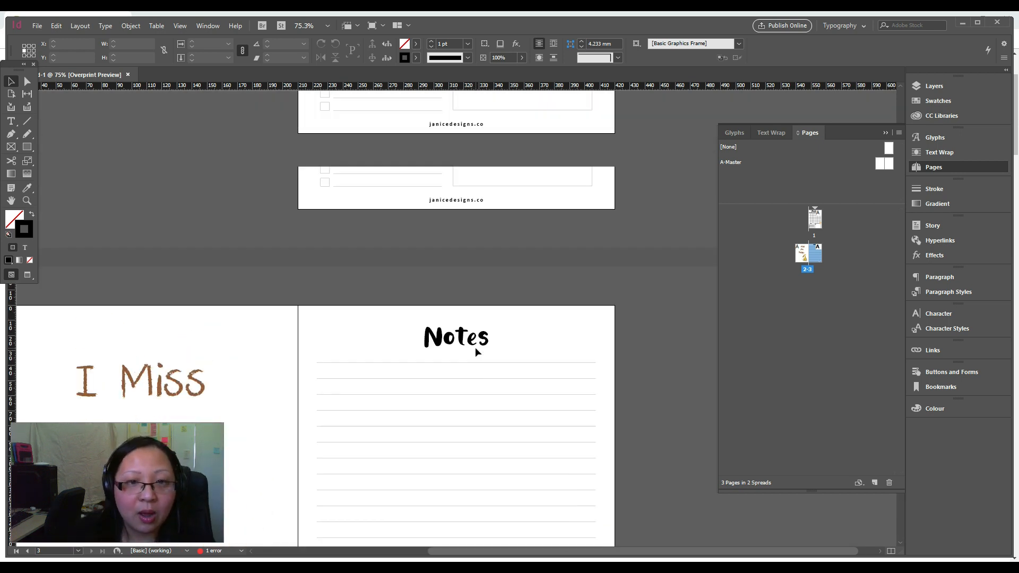
scroll(476, 352, up, 2)
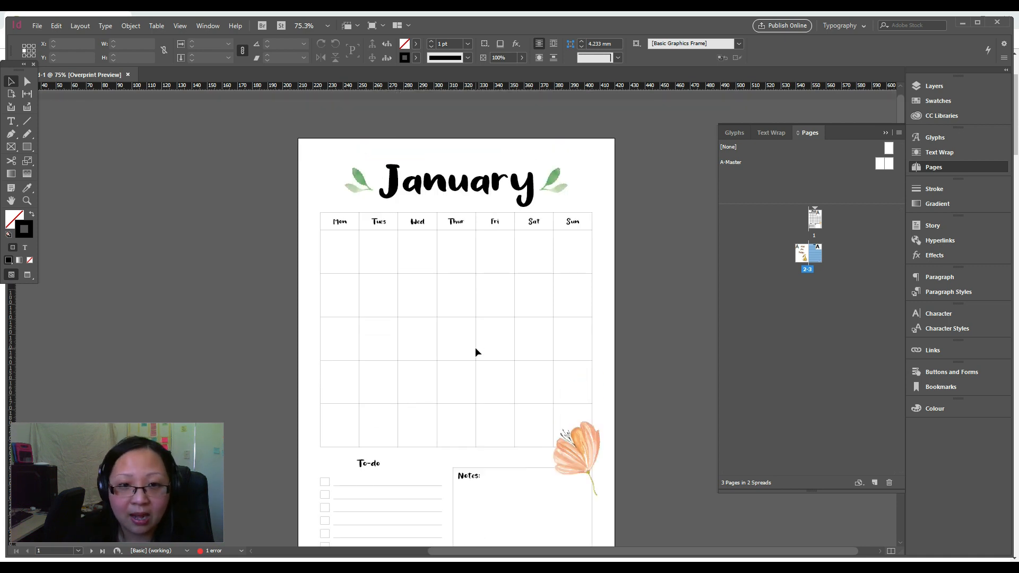
scroll(475, 353, down, 2)
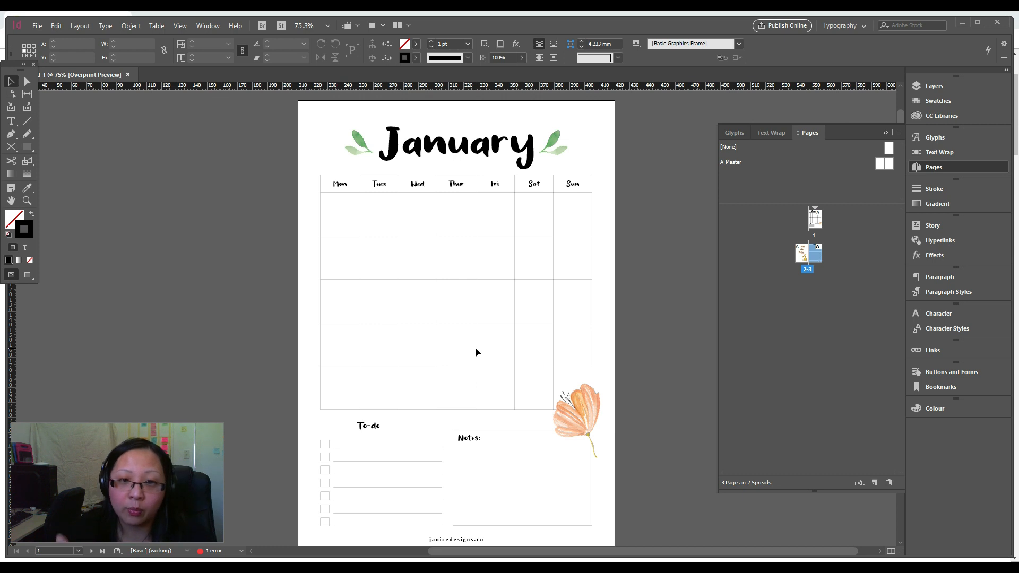
scroll(475, 351, down, 10)
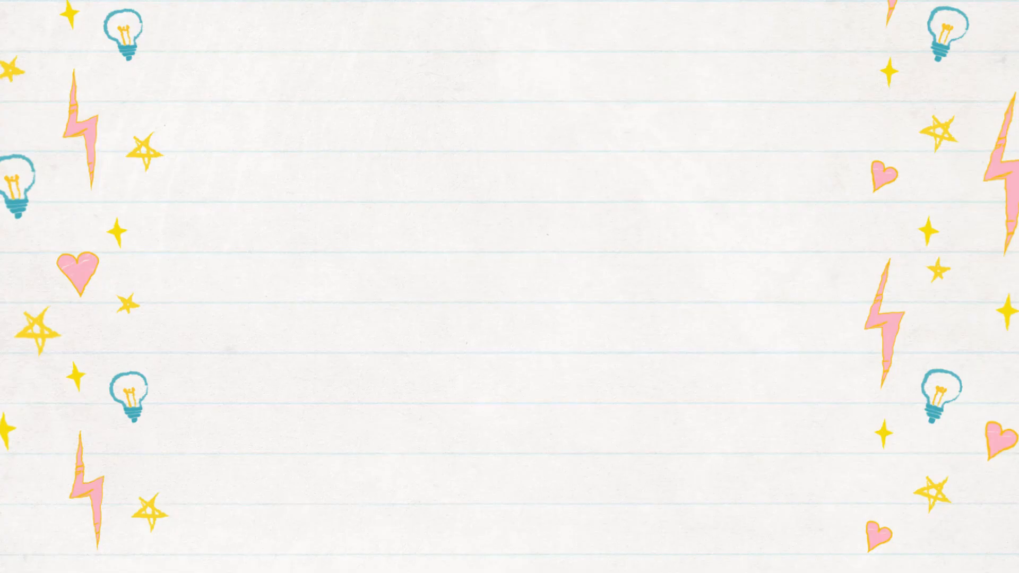